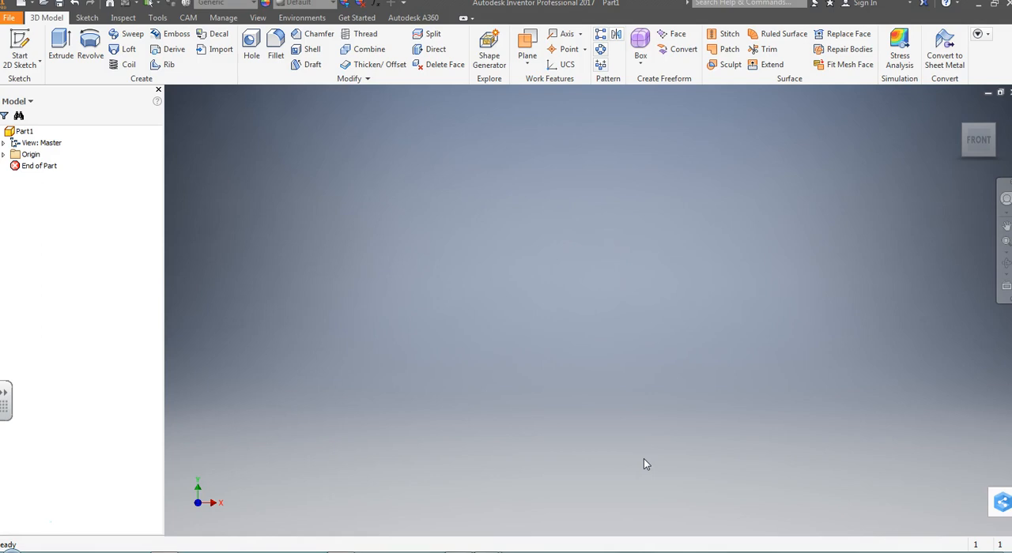
Step: Consult the NIMS_Vertical_Milling_Print.pdf drawing, return to Inventor and start a 2D sketch on the XY plane
left_click(626, 439)
mouse_move(488, 550)
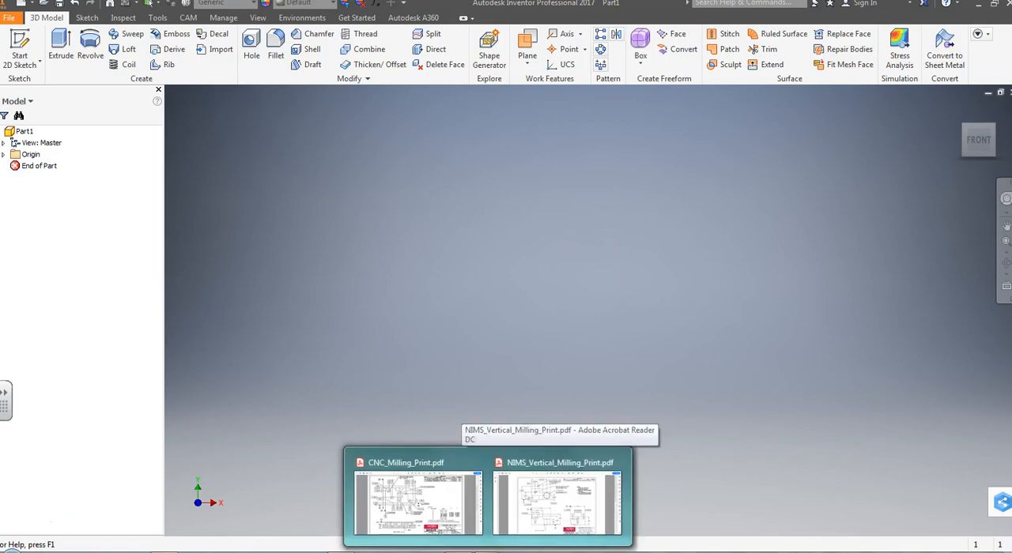
left_click(522, 519)
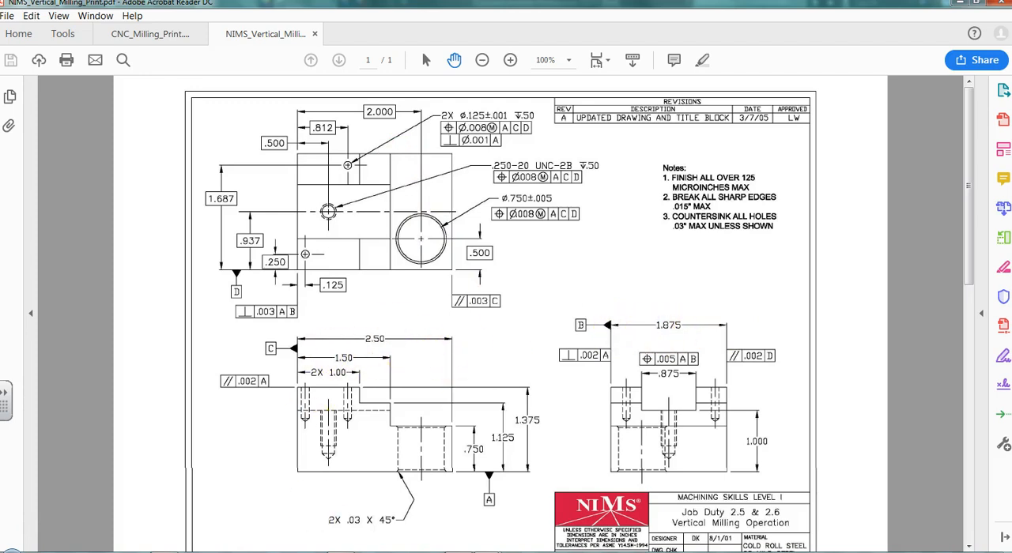
key("alt+Tab")
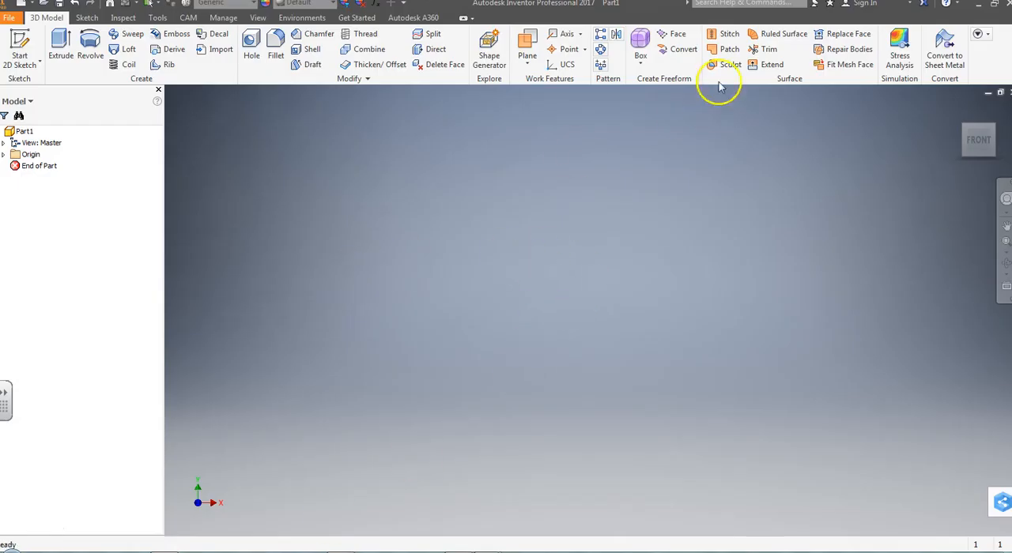
left_click(21, 65)
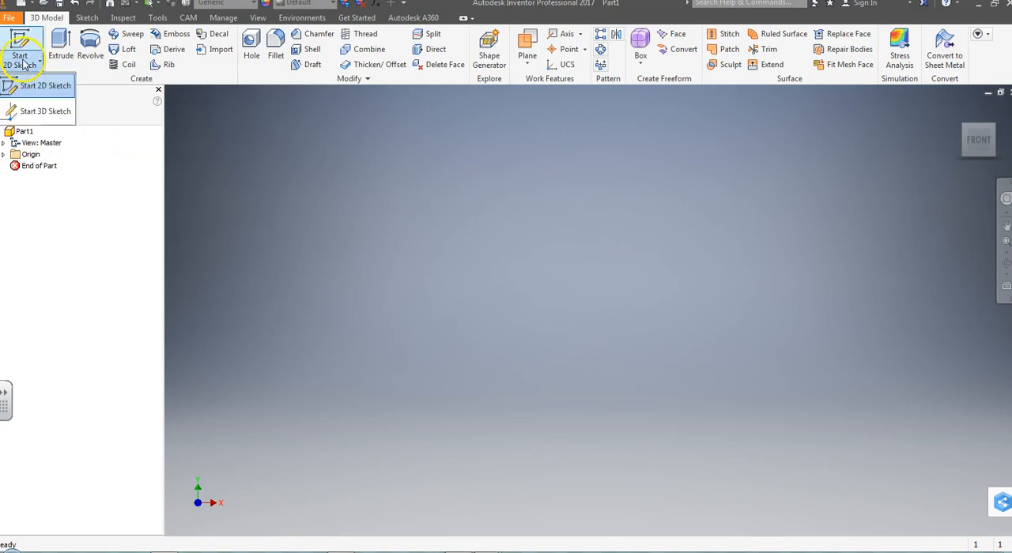
left_click(27, 88)
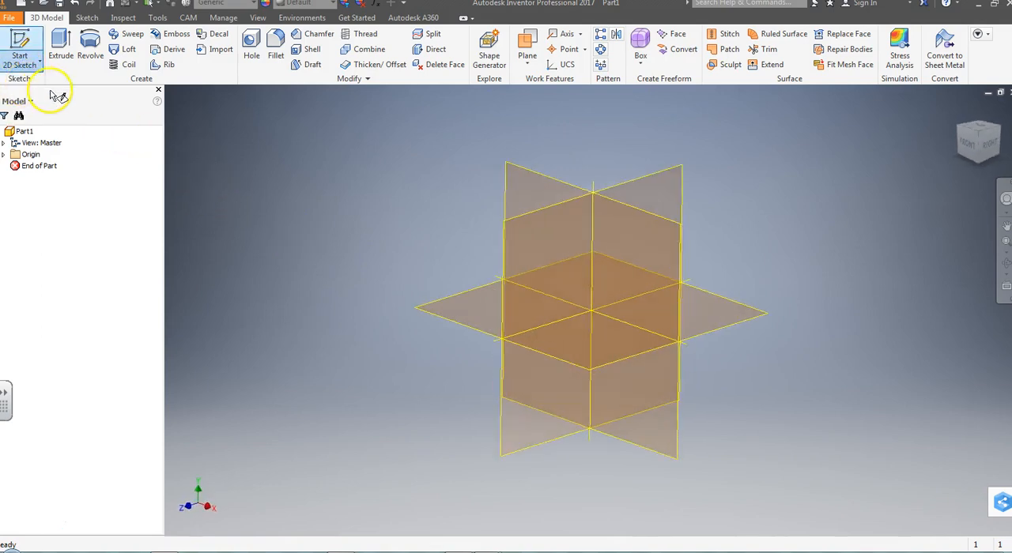
left_click(535, 176)
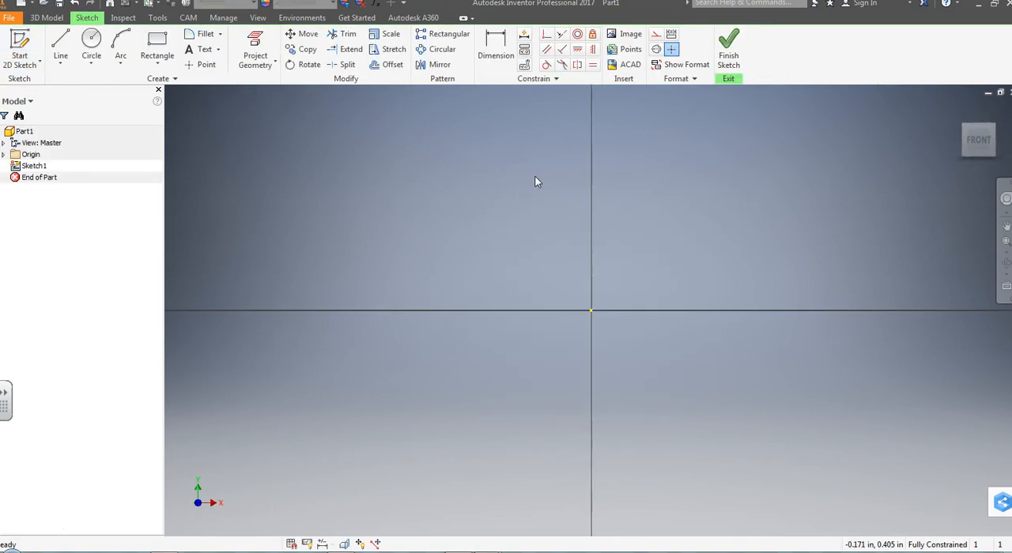
Step: Draw a rectangle from the sketch origin, 2.5 in wide and 1.875 in high
mouse_move(653, 256)
middle_mouse_down()
mouse_move(639, 308)
mouse_move(379, 418)
middle_mouse_up()
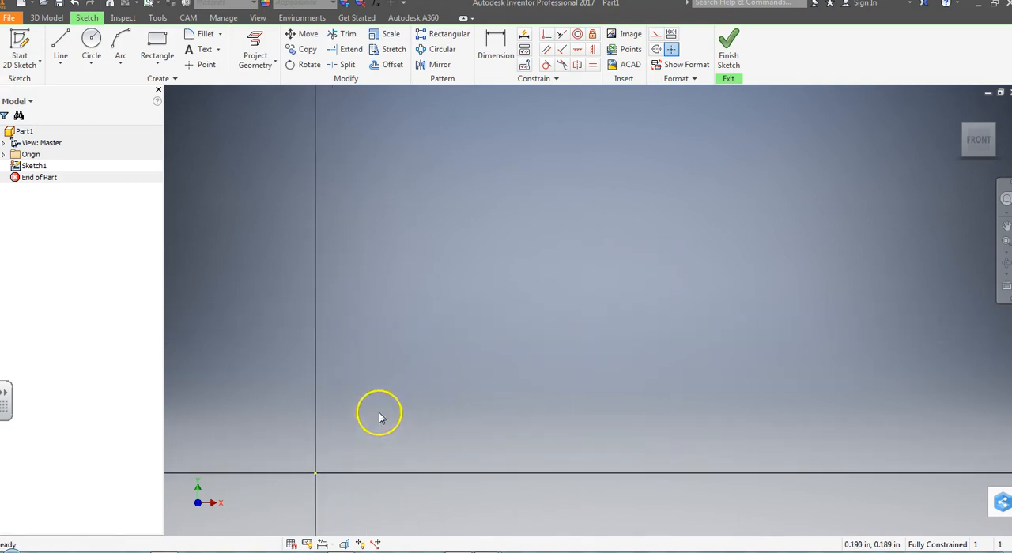
left_click(157, 45)
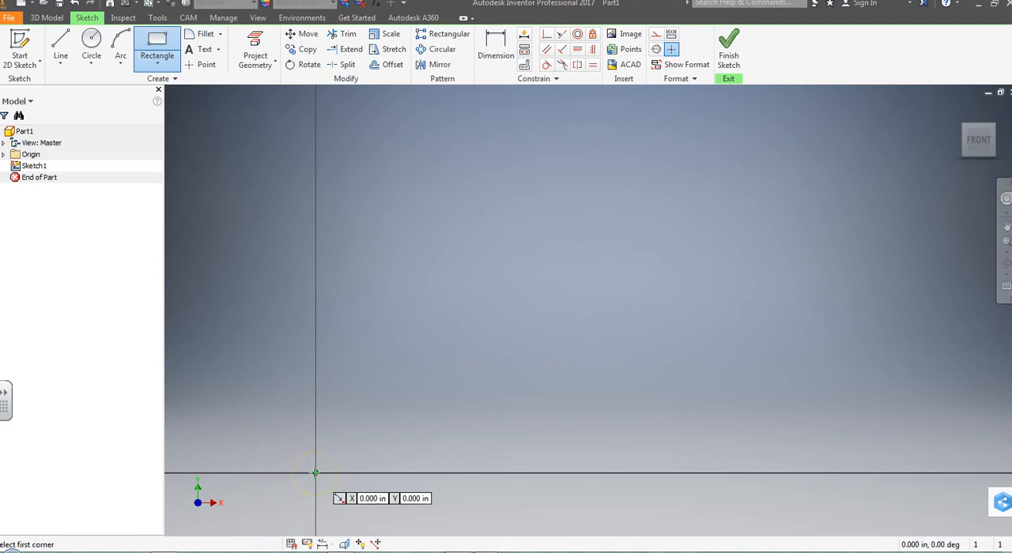
left_click(315, 473)
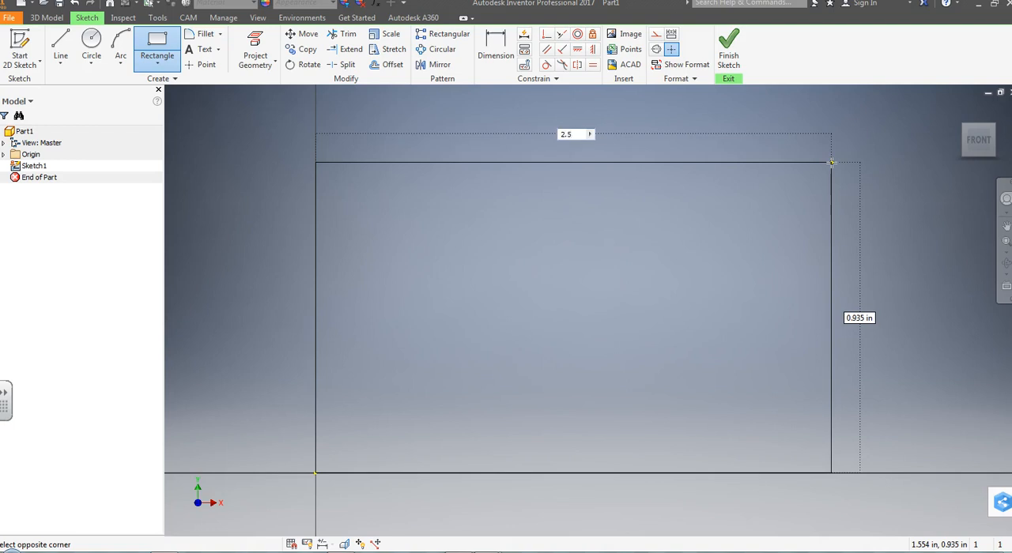
key("Tab")
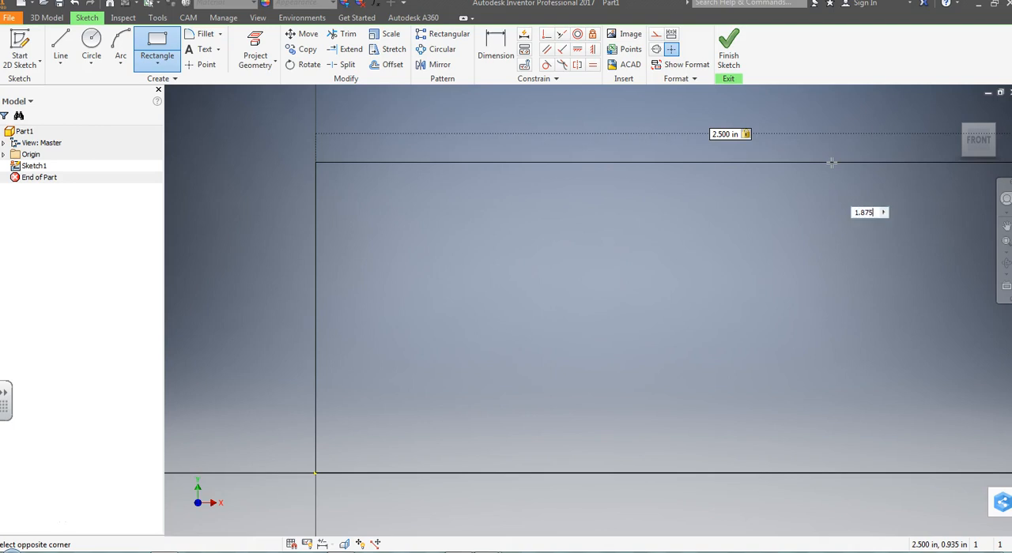
type("1.875")
key("Tab")
key("Return")
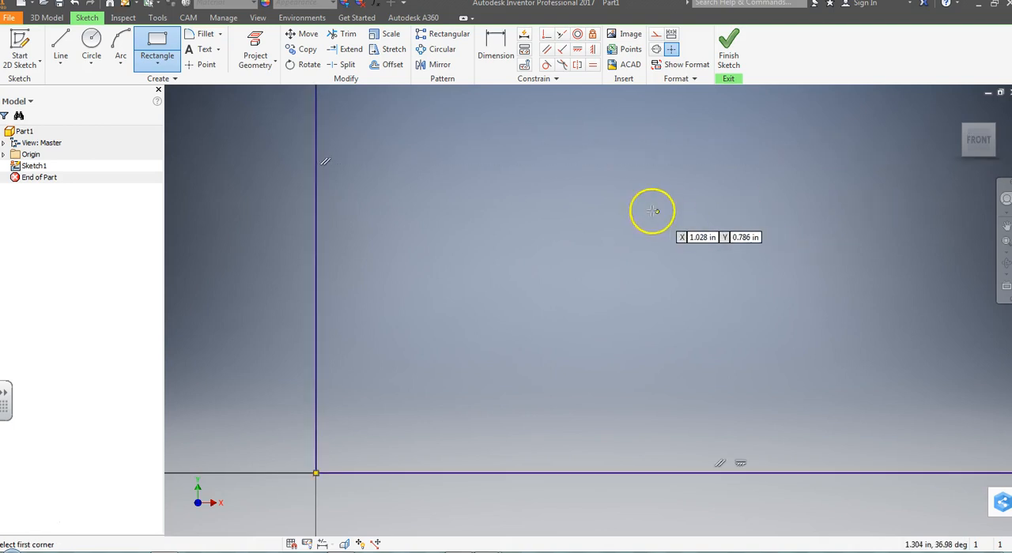
key("Home")
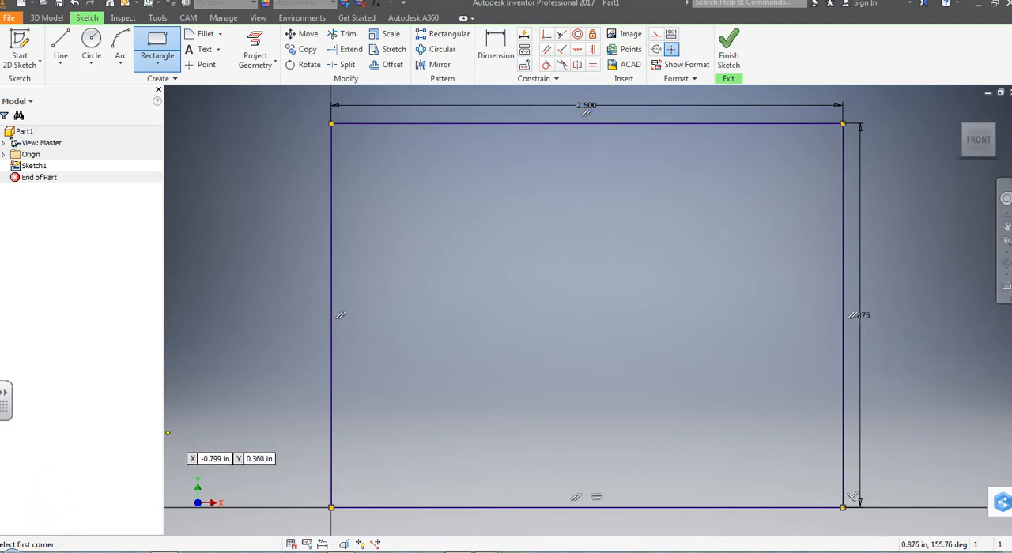
Step: Check the block's height in the vertical milling print, return to Inventor and finish the rectangle sketch
mouse_move(488, 550)
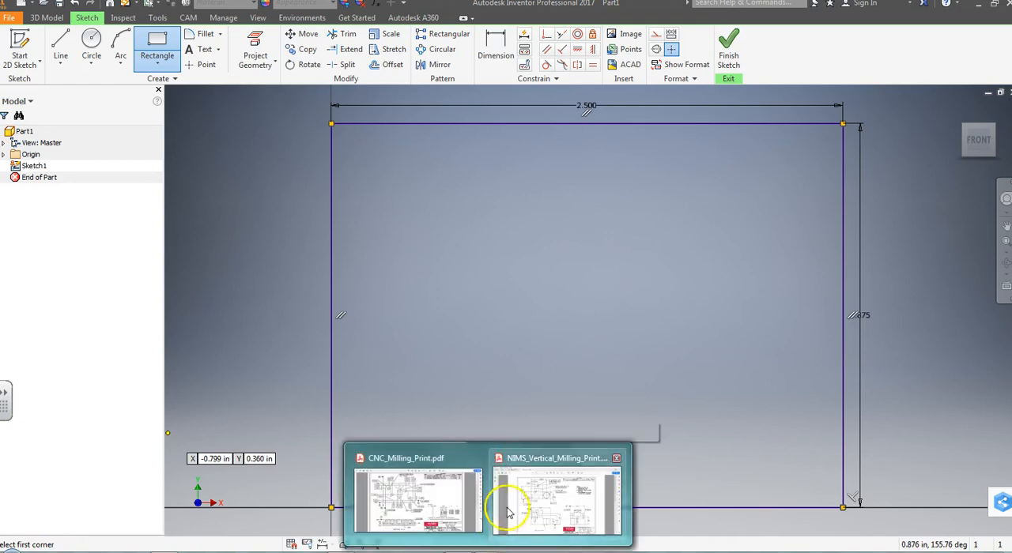
left_click(503, 528)
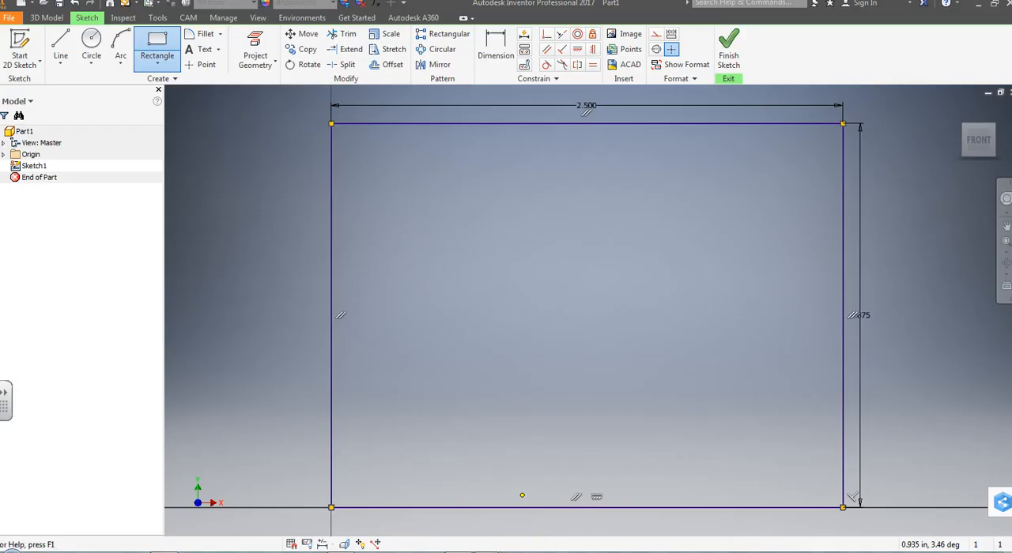
left_click(728, 56)
middle_click_drag(753, 358, 754, 358)
middle_click(753, 358)
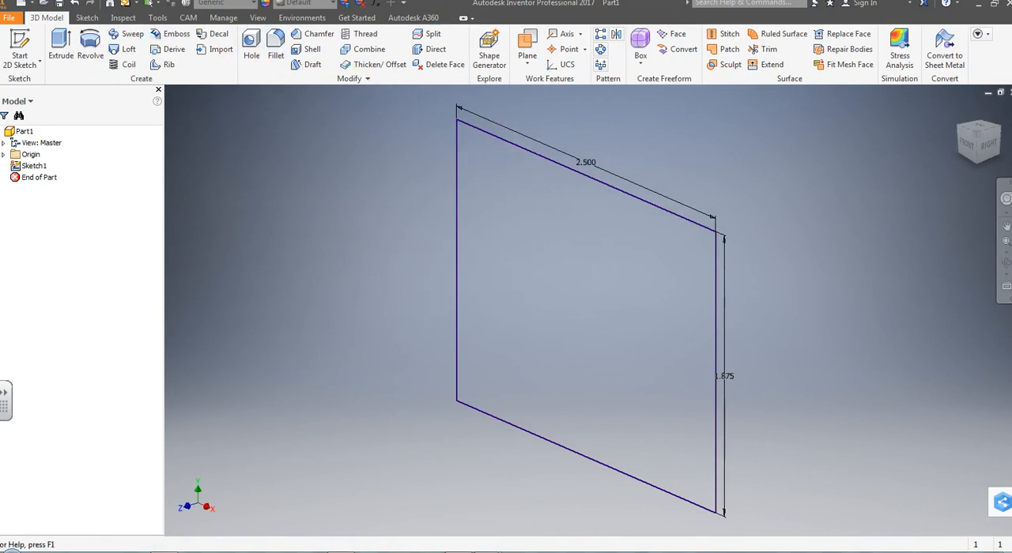
Step: Extrude the rectangle 1.375 in backward from the sketch plane as a solid block
left_click(58, 41)
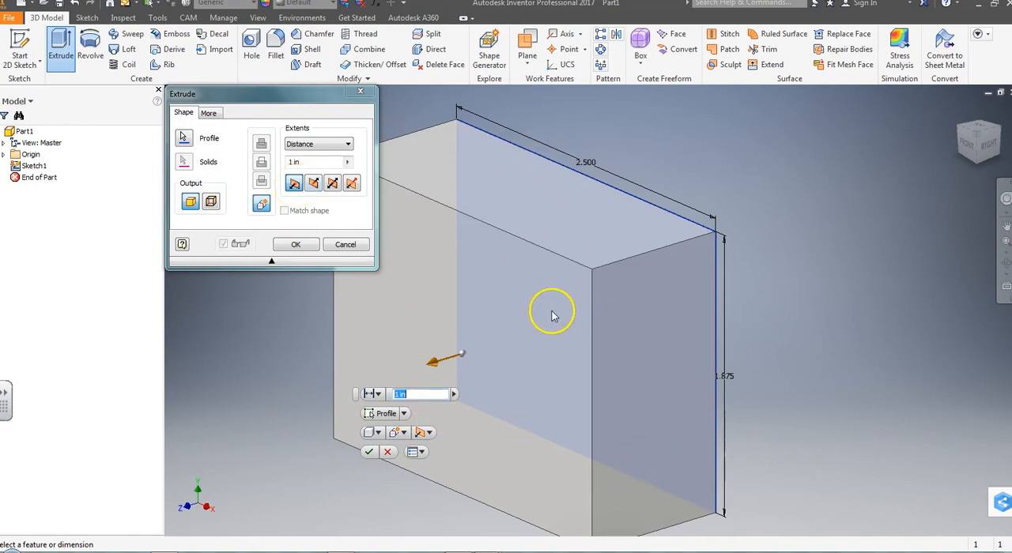
left_click(314, 183)
left_click(294, 162)
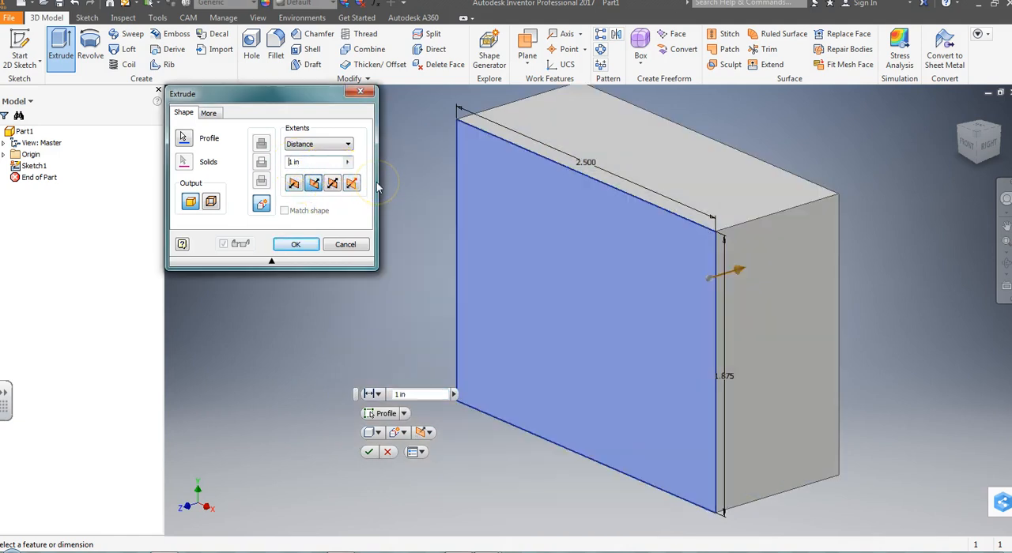
double_click(294, 163)
type("1.375")
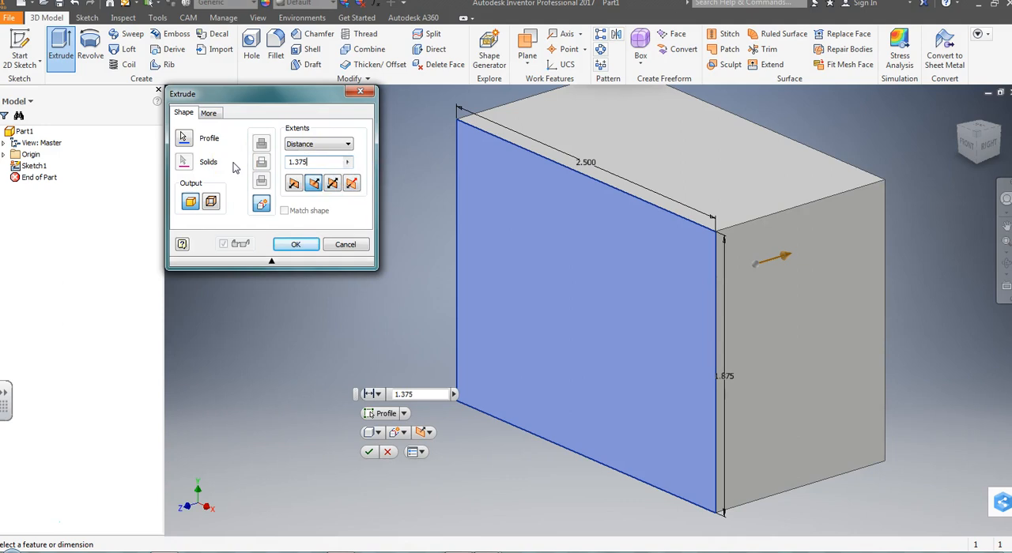
key("Return")
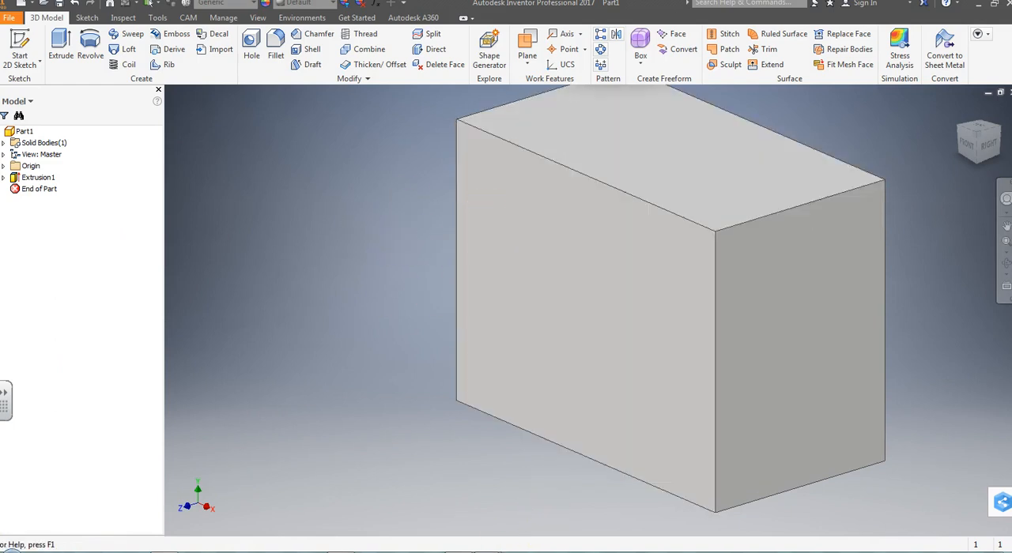
Step: Check the step dimensions in the vertical milling print, and start a 2D sketch on the block's front face
mouse_move(490, 551)
left_click(553, 494)
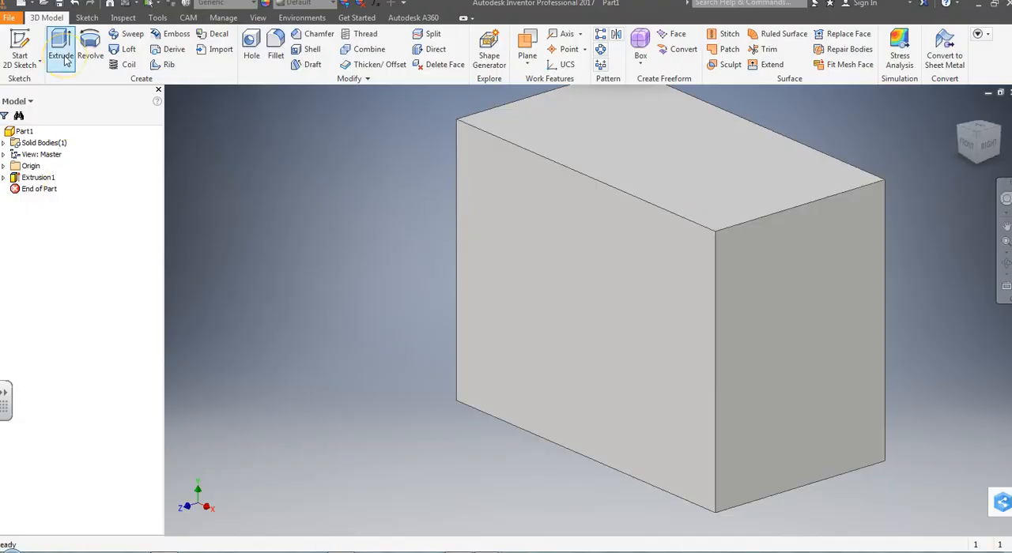
left_click(23, 63)
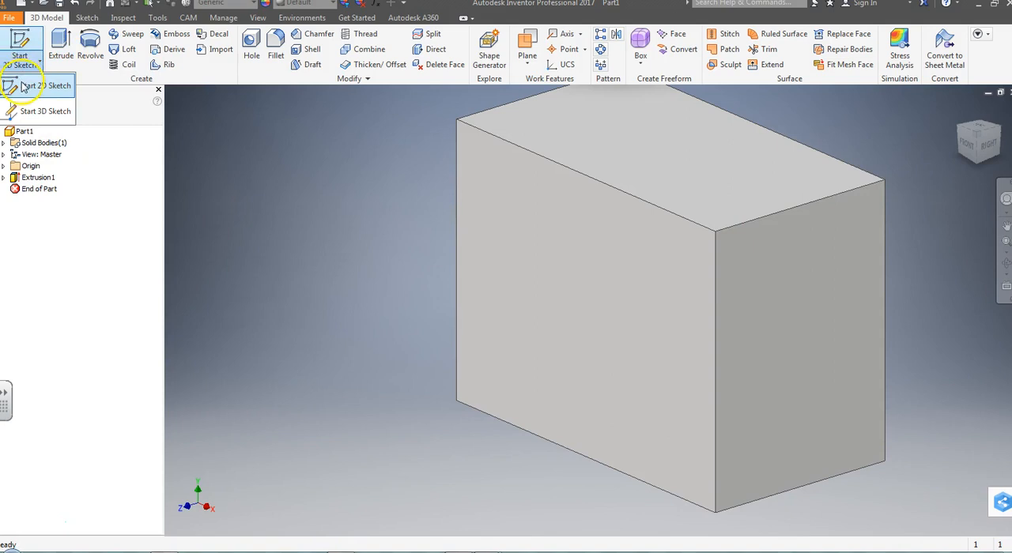
left_click(39, 85)
left_click(575, 262)
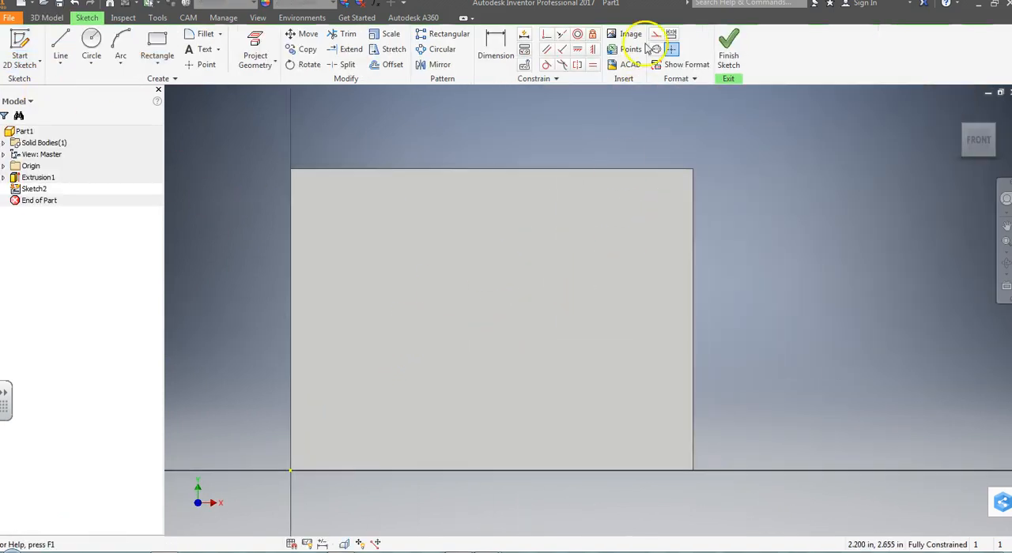
Step: Draw a full-height rectangle 1.0 in wide from the face's upper right corner to its lower edge, and finish the sketch
left_click(155, 42)
left_click(693, 169)
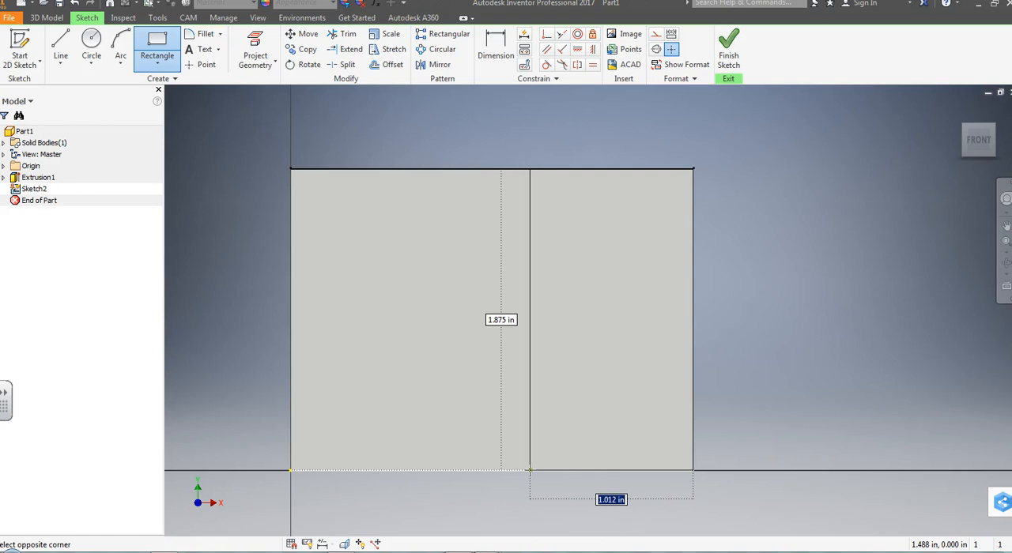
type("1")
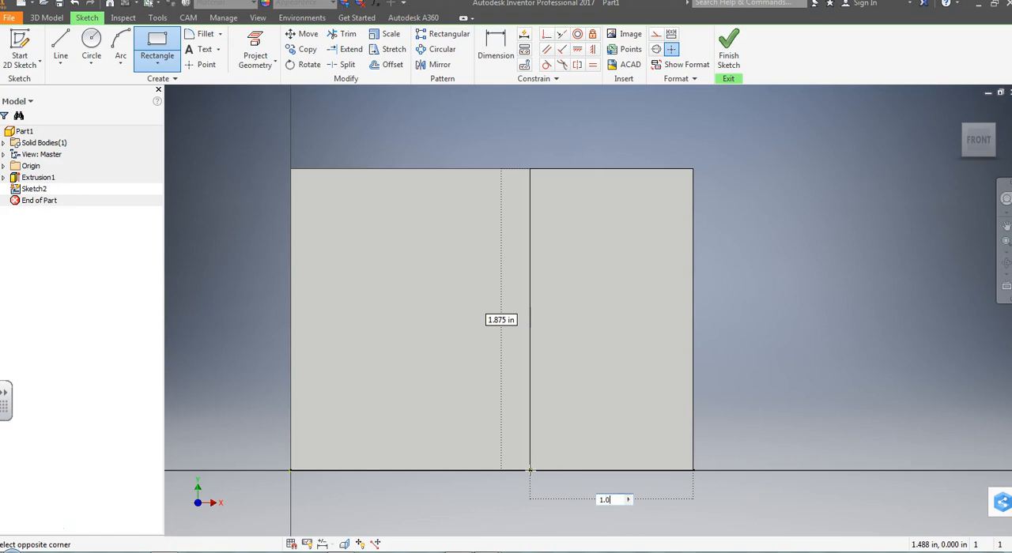
type(".50")
key("Return")
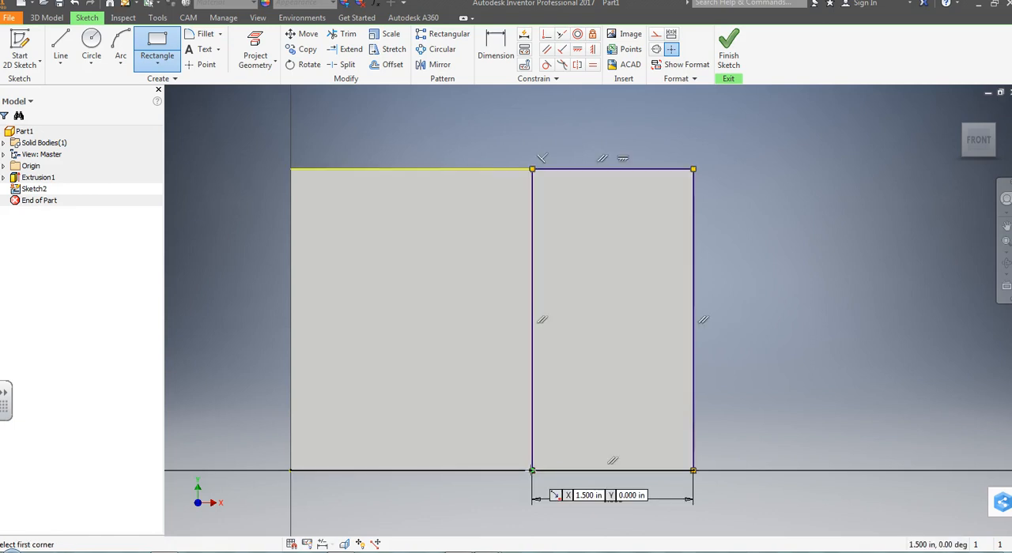
left_click(729, 59)
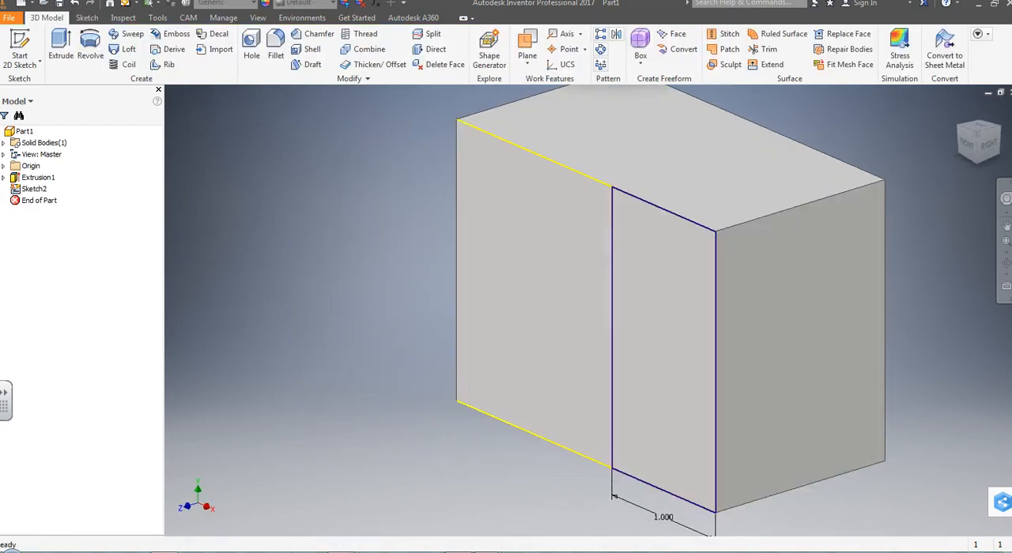
Step: Check the step height in the milling print and cut the rectangle into the block to a depth of 1.375-.75 in
left_click(512, 518)
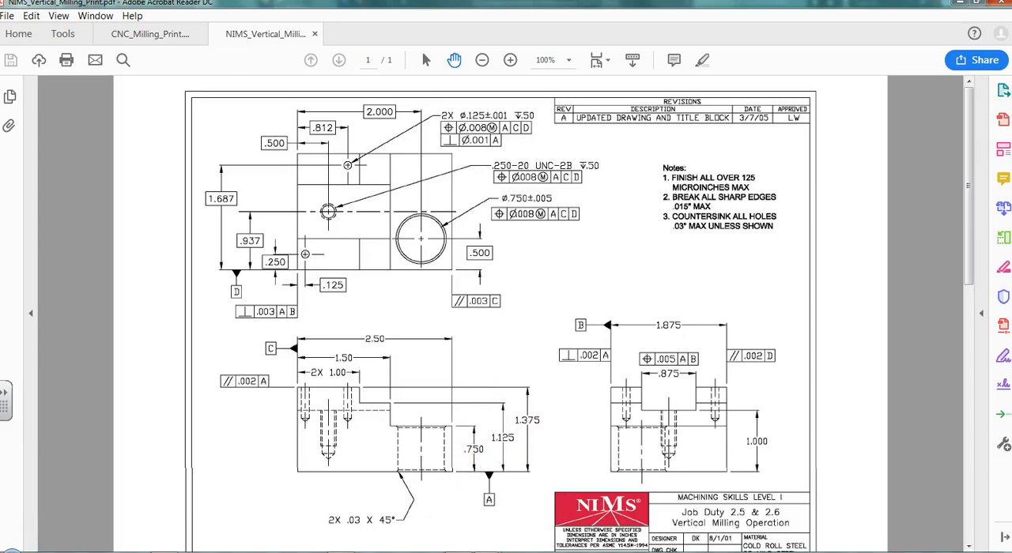
left_click(310, 552)
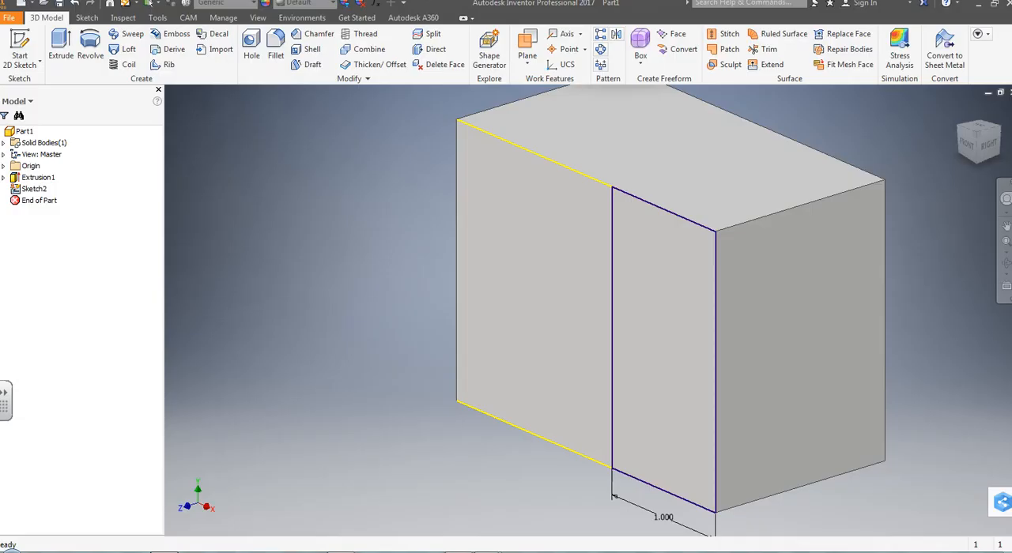
left_click(62, 52)
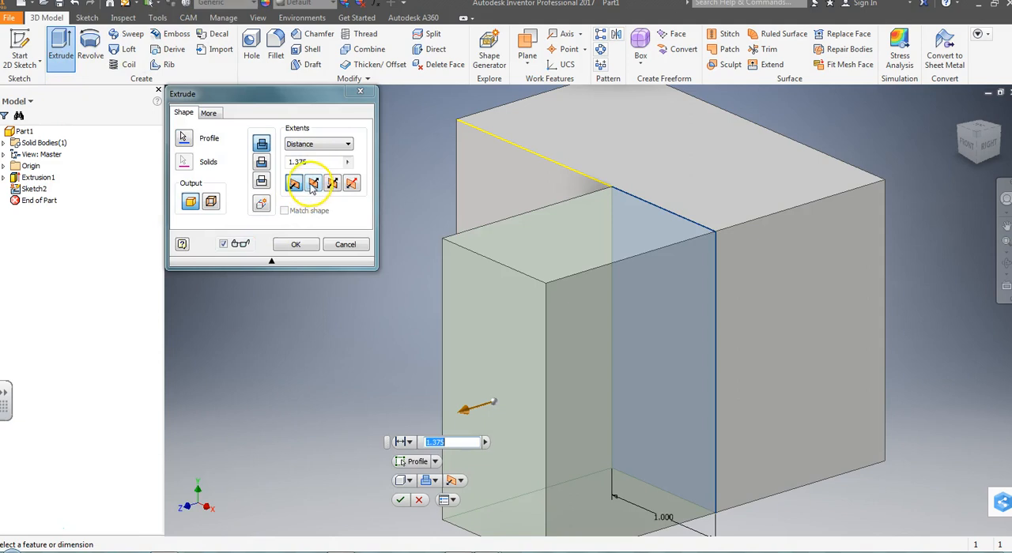
left_click(312, 185)
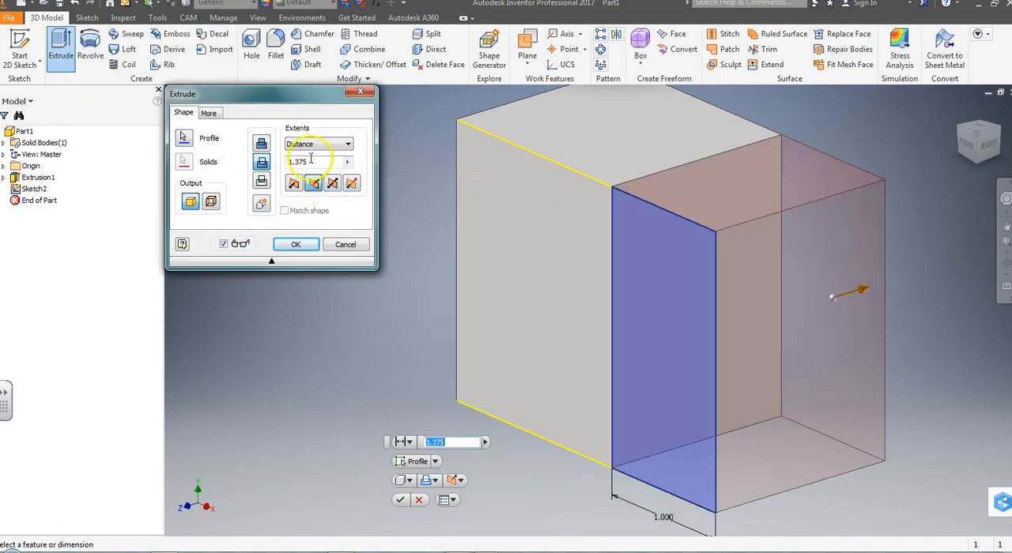
left_click(311, 161)
type("1.375-")
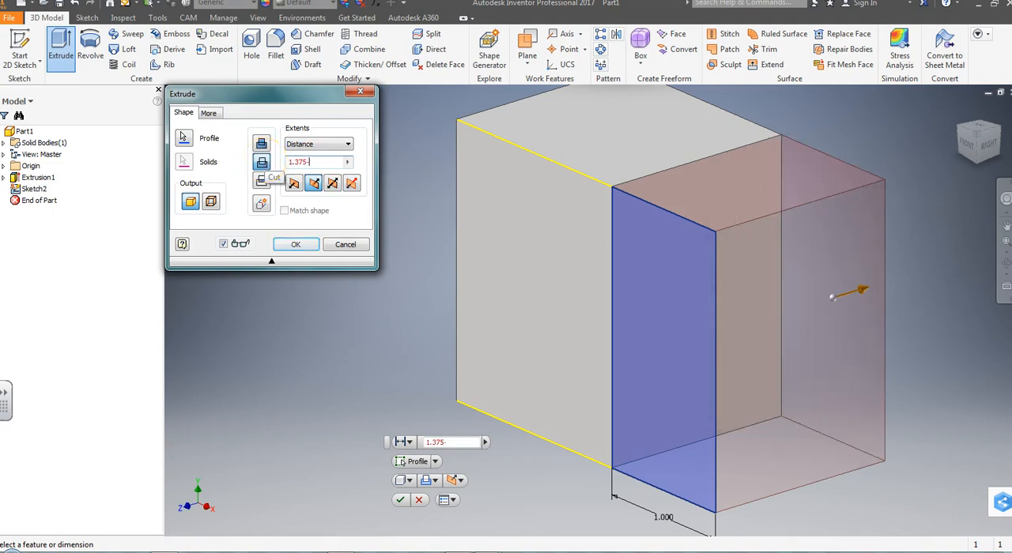
type(".75")
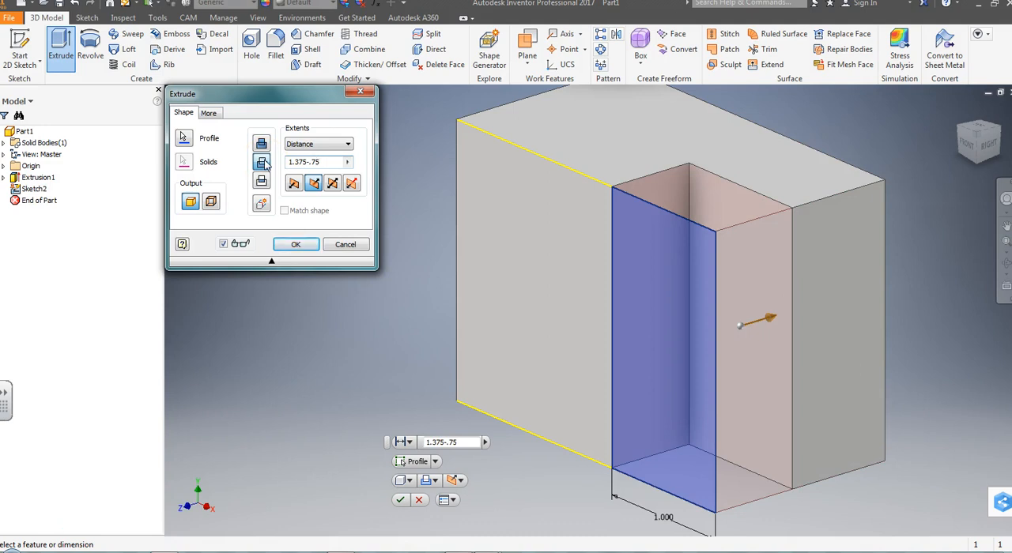
left_click(294, 245)
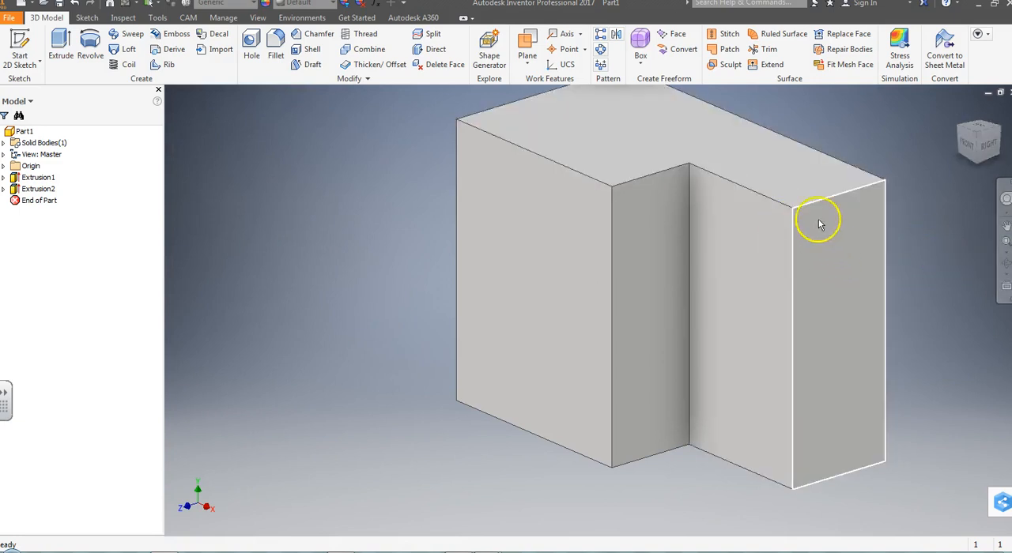
Step: Check the second step's dimensions in the vertical milling print, and start a 2D sketch on the stepped block's highest face
scroll(933, 253, "down", 4)
scroll(926, 248, "up", 3)
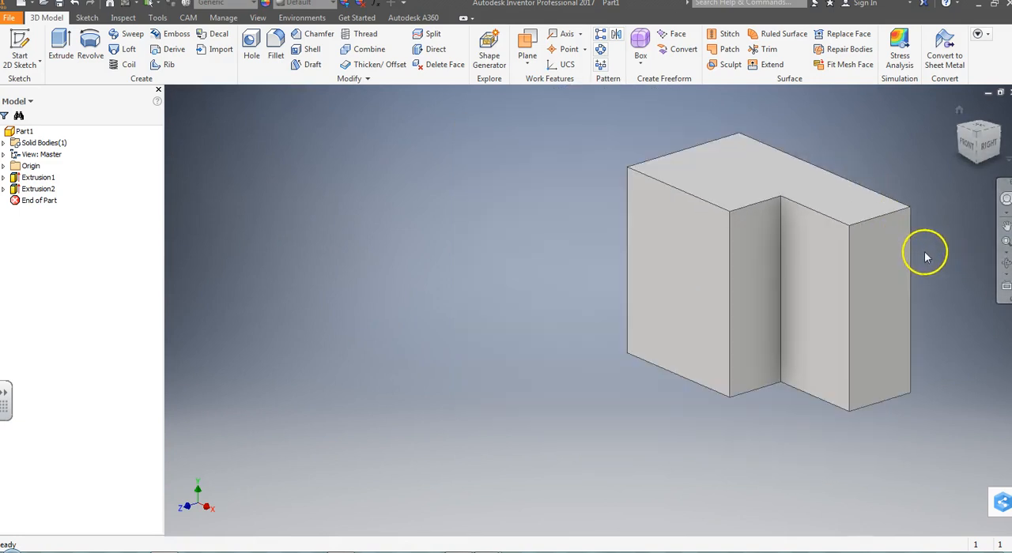
left_click(967, 160)
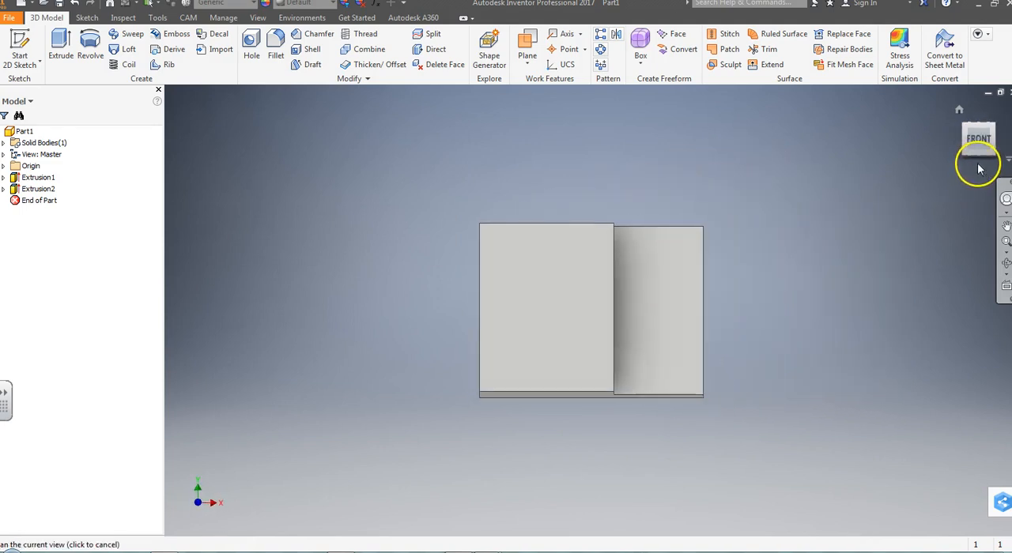
left_click(991, 127)
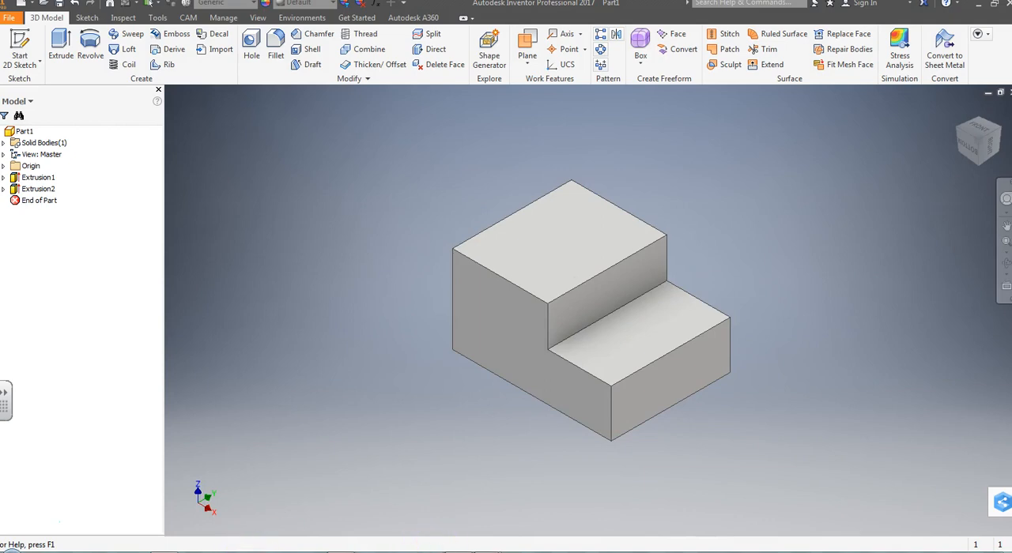
mouse_move(490, 552)
left_click(524, 521)
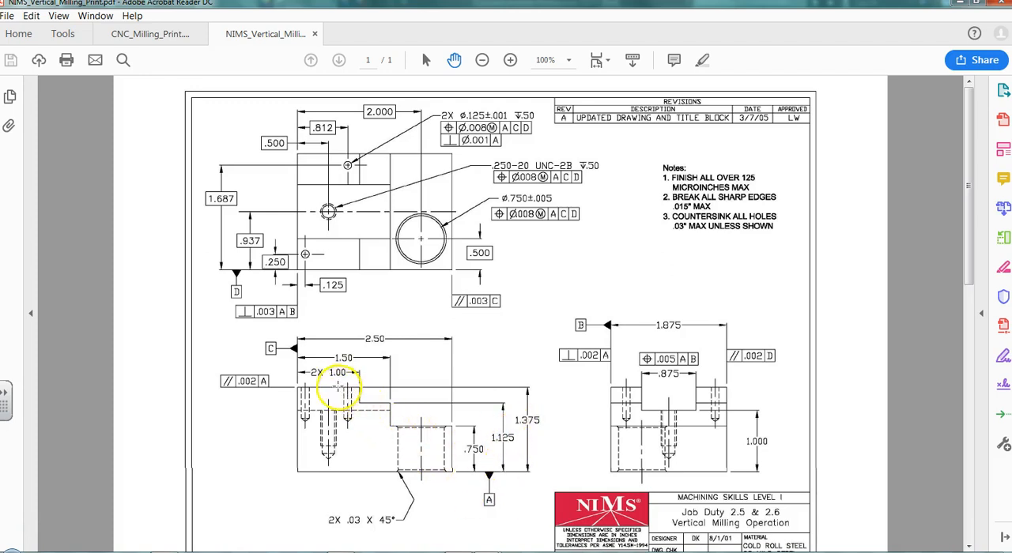
key("alt+Tab")
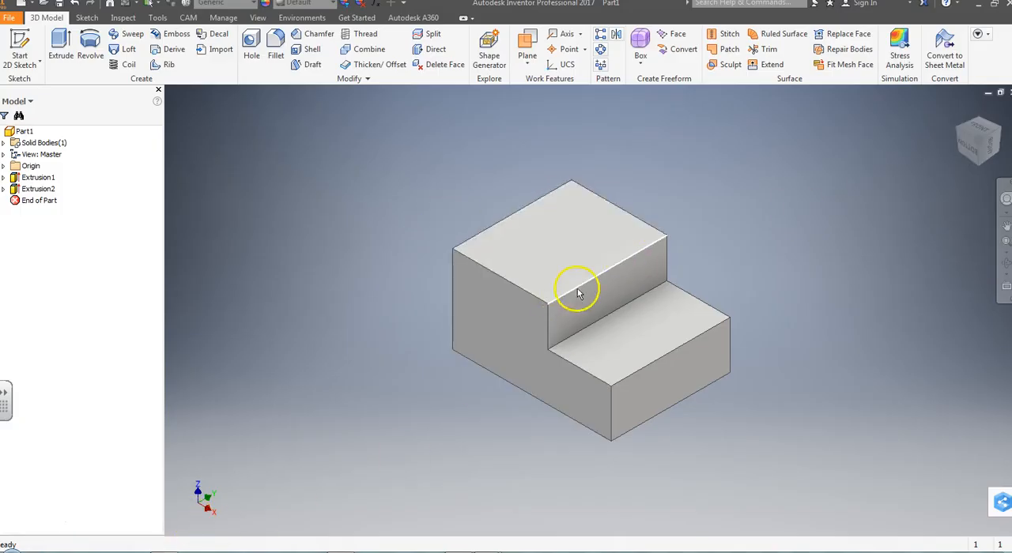
left_click(18, 65)
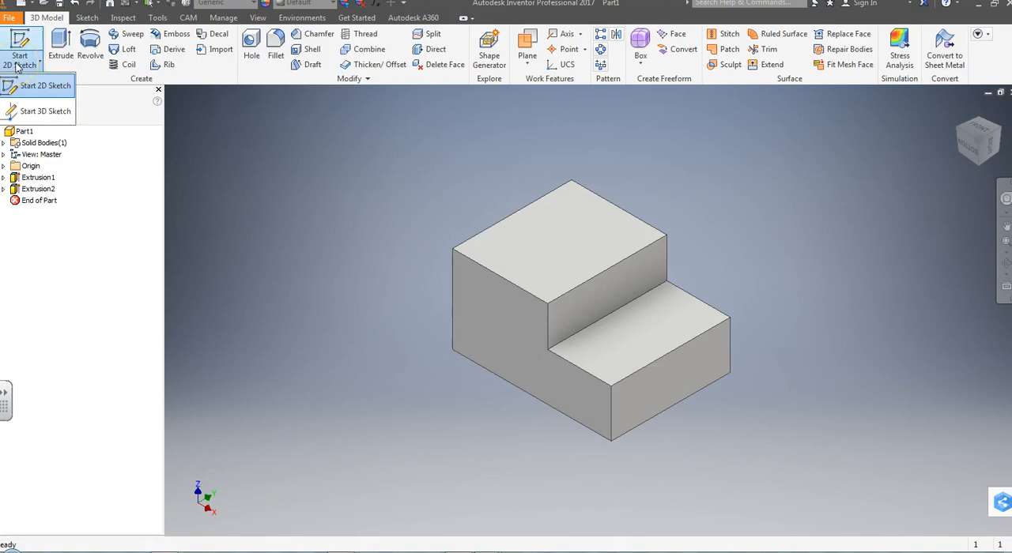
left_click(33, 87)
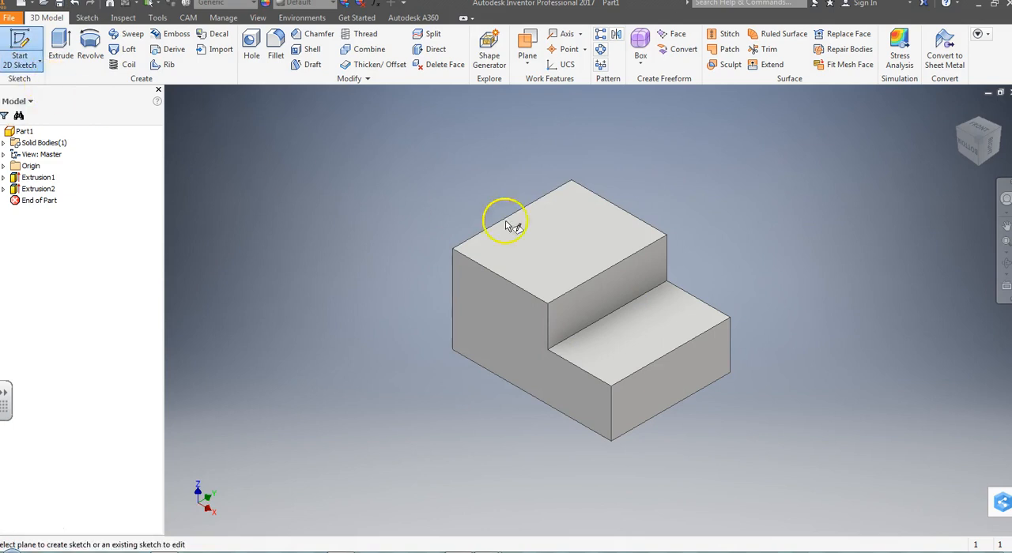
left_click(561, 247)
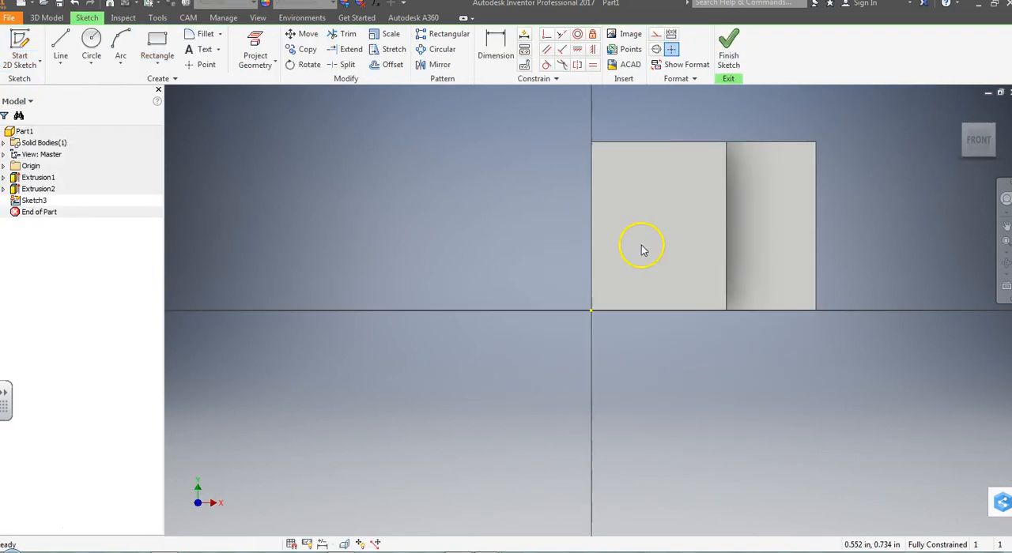
Step: Draw a full-height rectangle .5 in wide from the upper end of the existing step's edge into the raised face, and finish the sketch
left_click(158, 44)
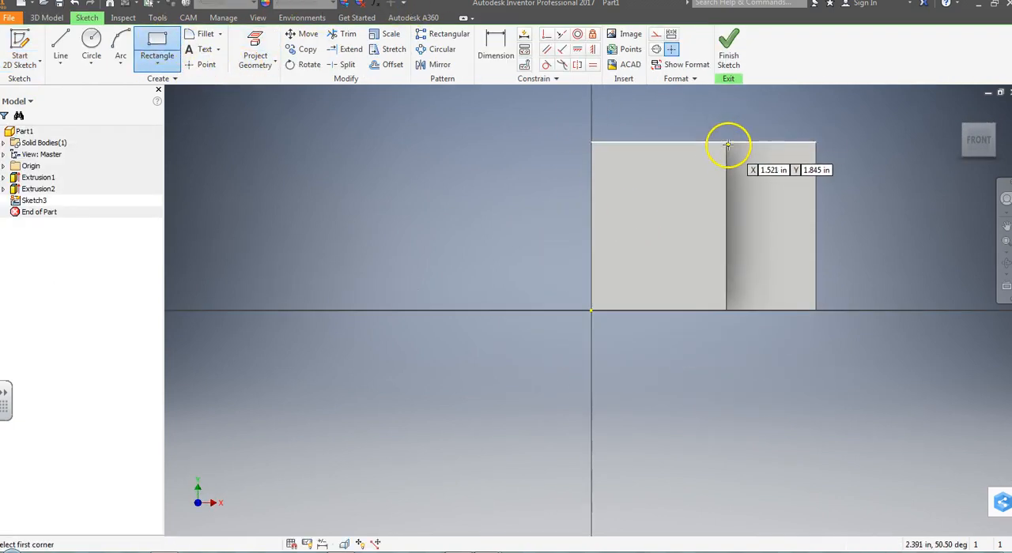
left_click(724, 142)
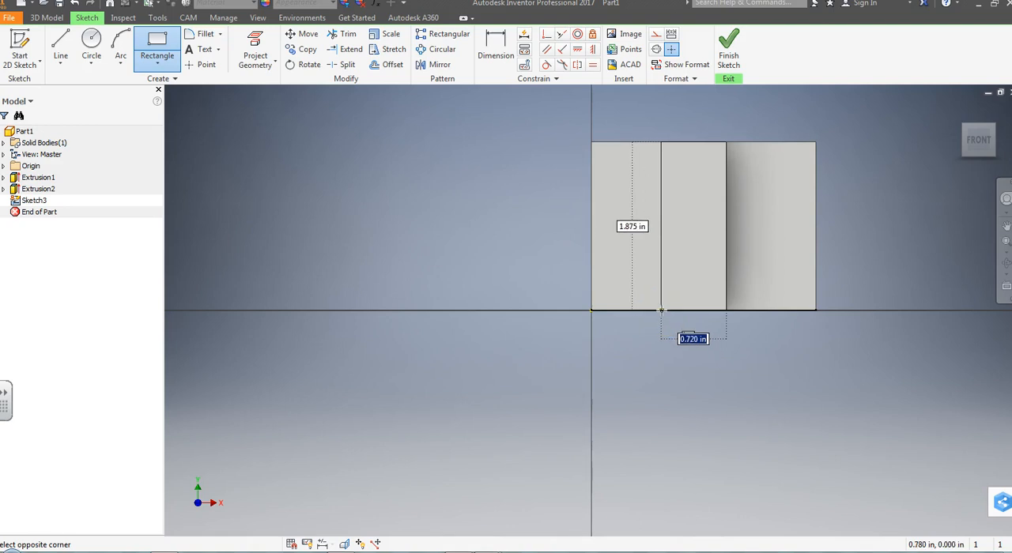
type(".5")
key("Return")
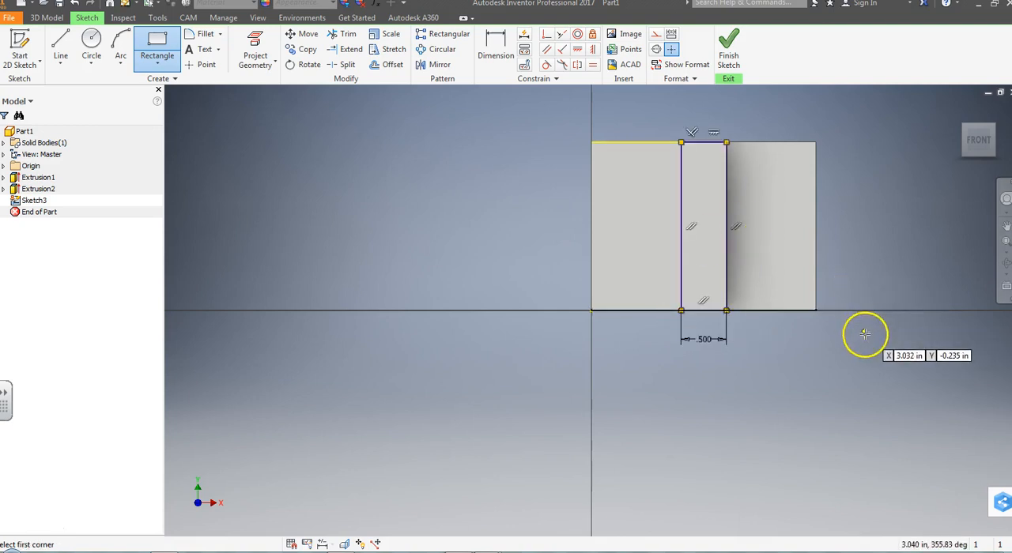
left_click(727, 43)
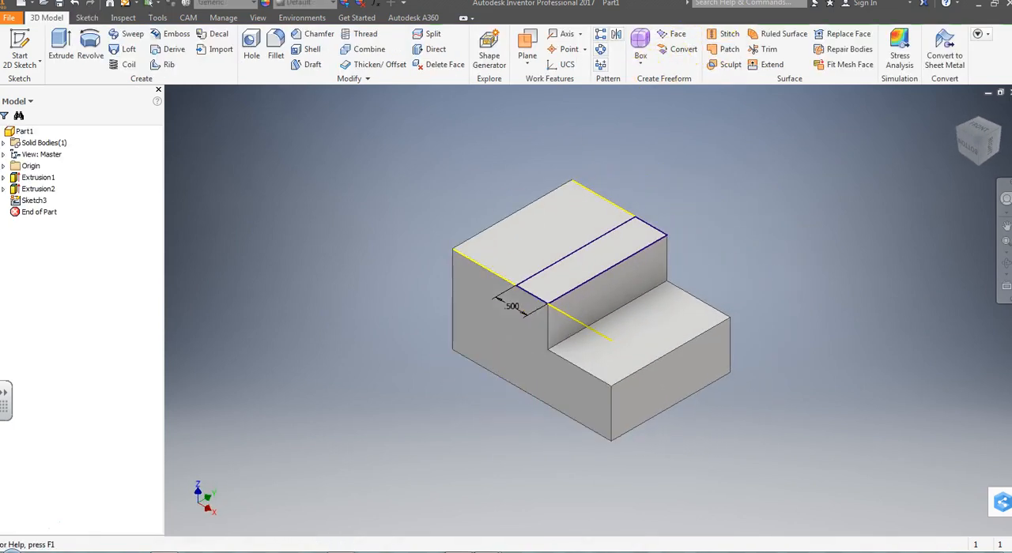
Step: Check the second step's height in the milling print and cut the .5 in wide rectangle .25 in into the block
left_click(530, 514)
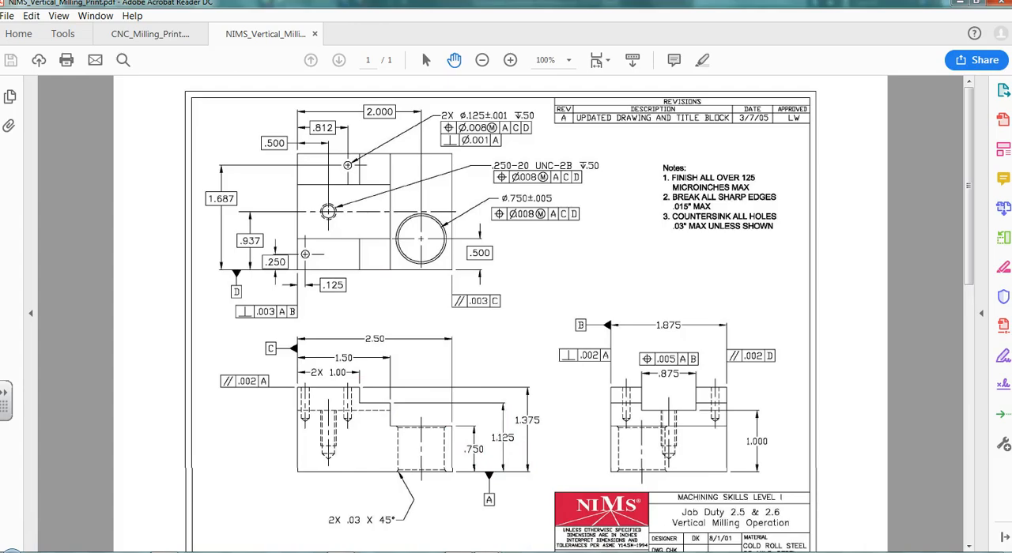
left_click(180, 551)
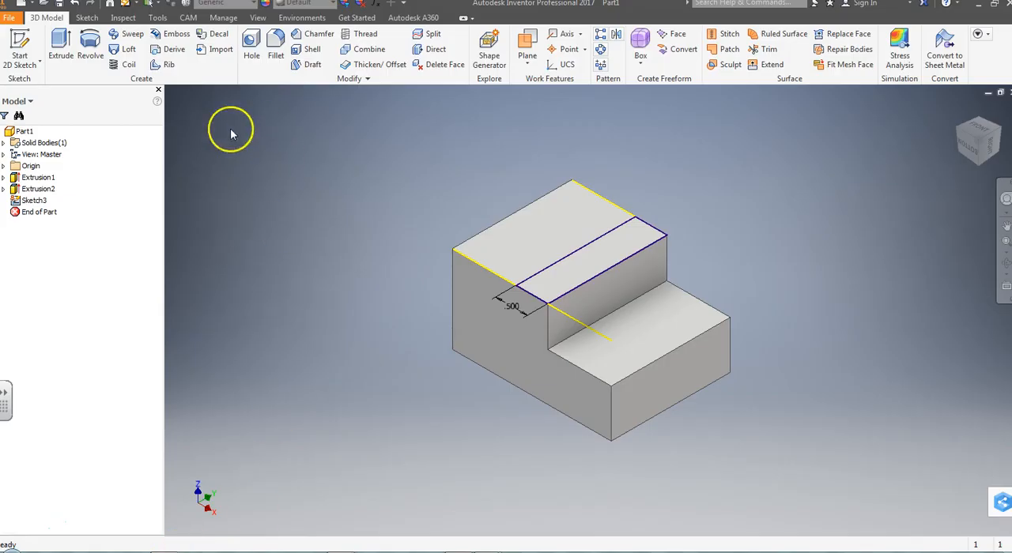
left_click(61, 49)
left_click(260, 162)
left_click(313, 183)
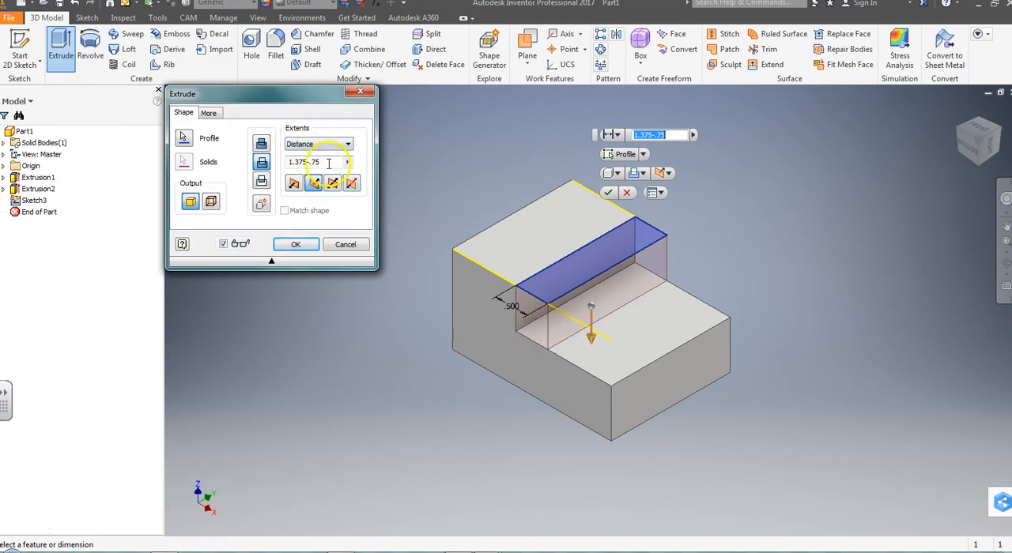
left_click_drag(329, 163, 244, 153)
type(".25")
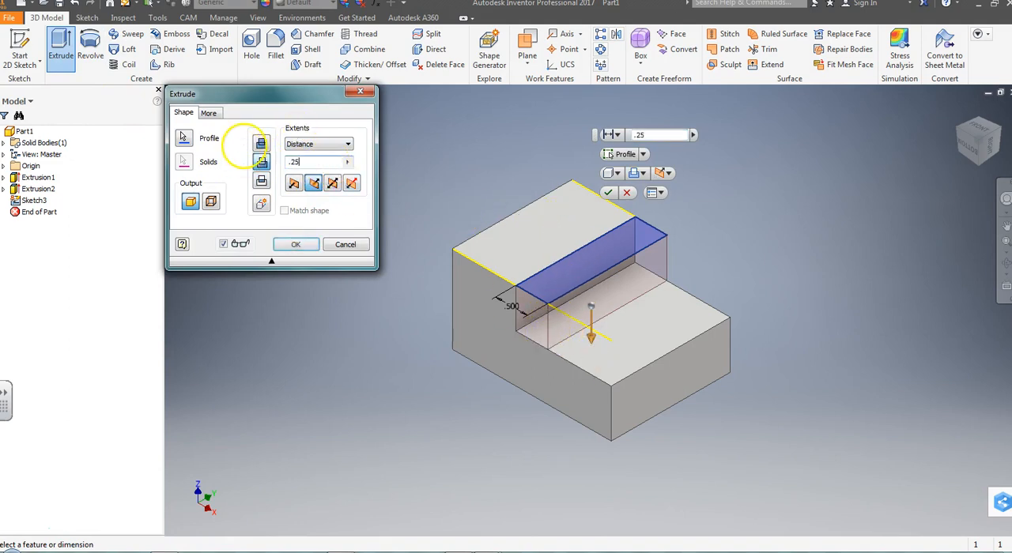
key("Return")
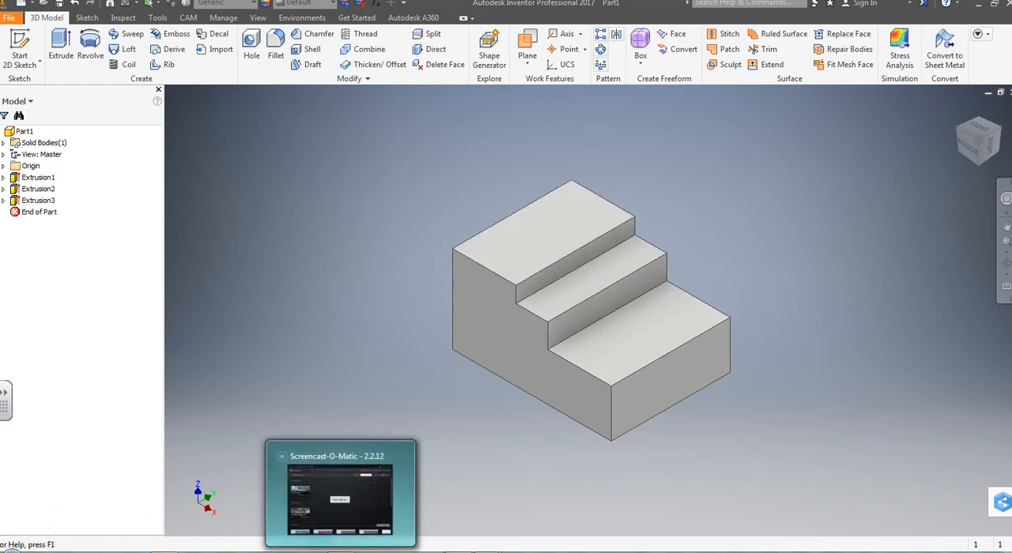
Step: Check the slot dimensions in the vertical milling print, and start a 2D sketch on the highest face of the two-stepped block
mouse_move(522, 549)
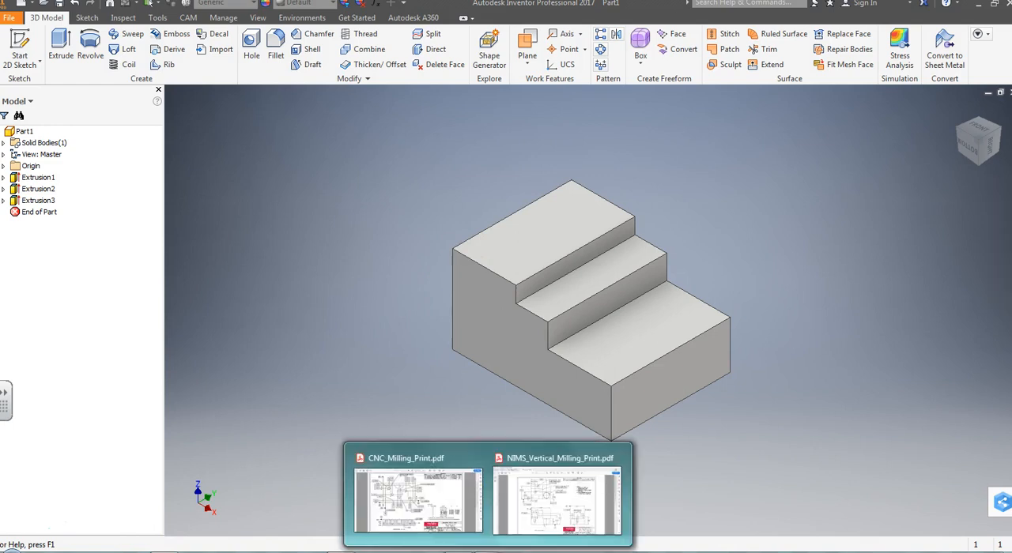
left_click(570, 518)
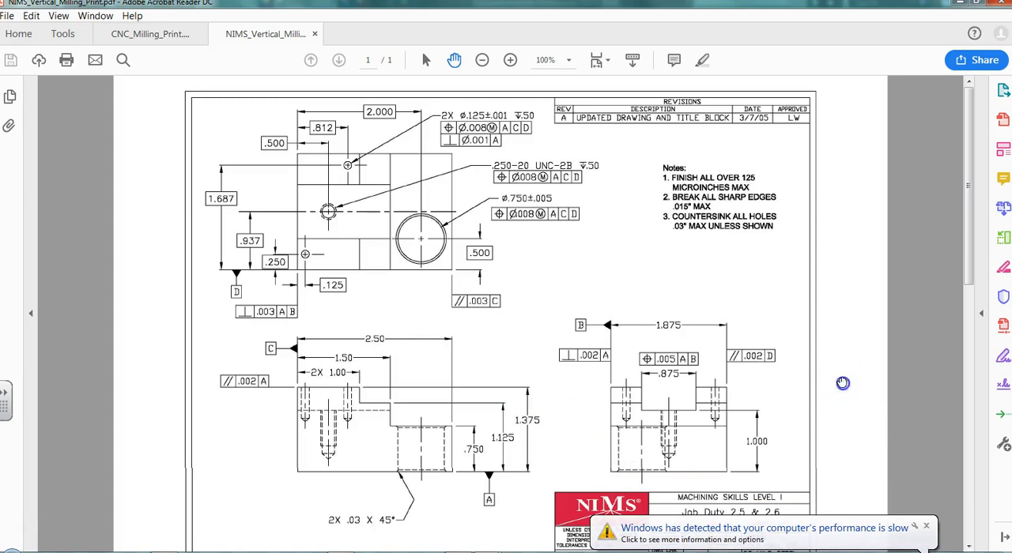
left_click(928, 527)
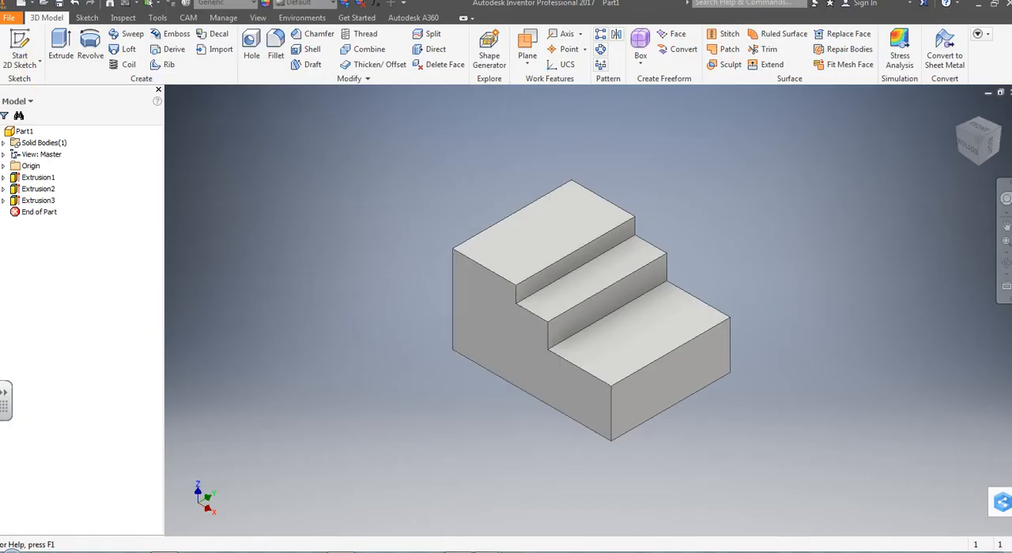
left_click(32, 61)
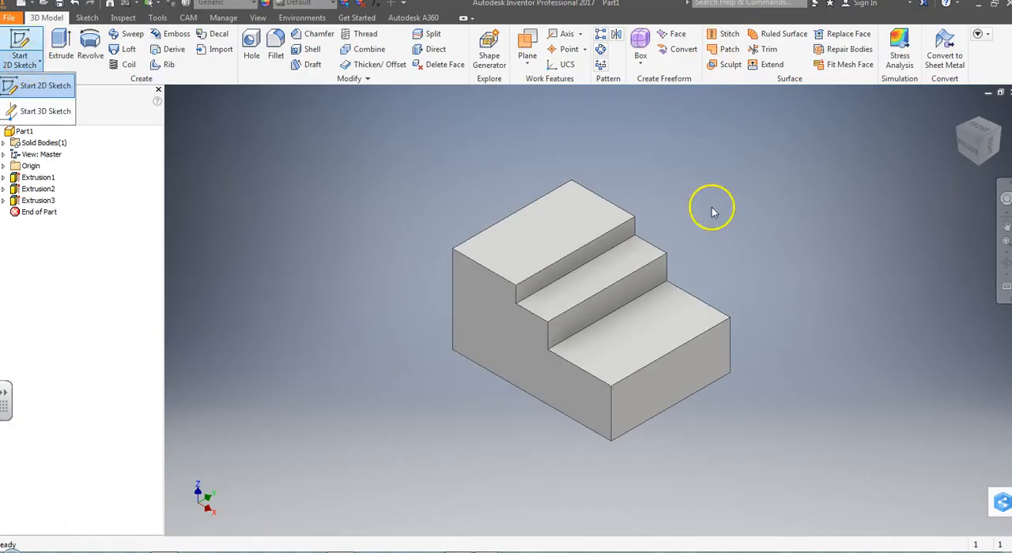
left_click(567, 239)
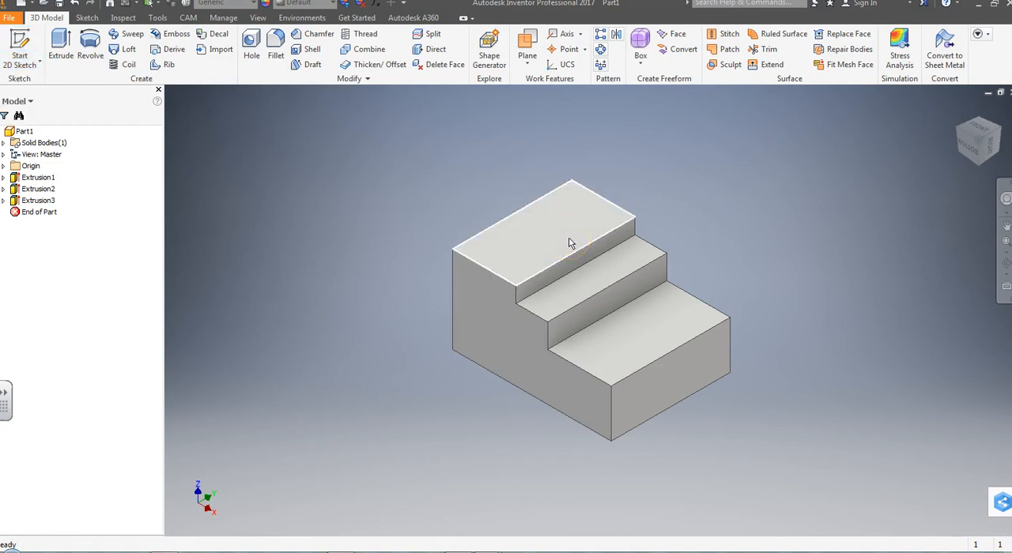
left_click(24, 63)
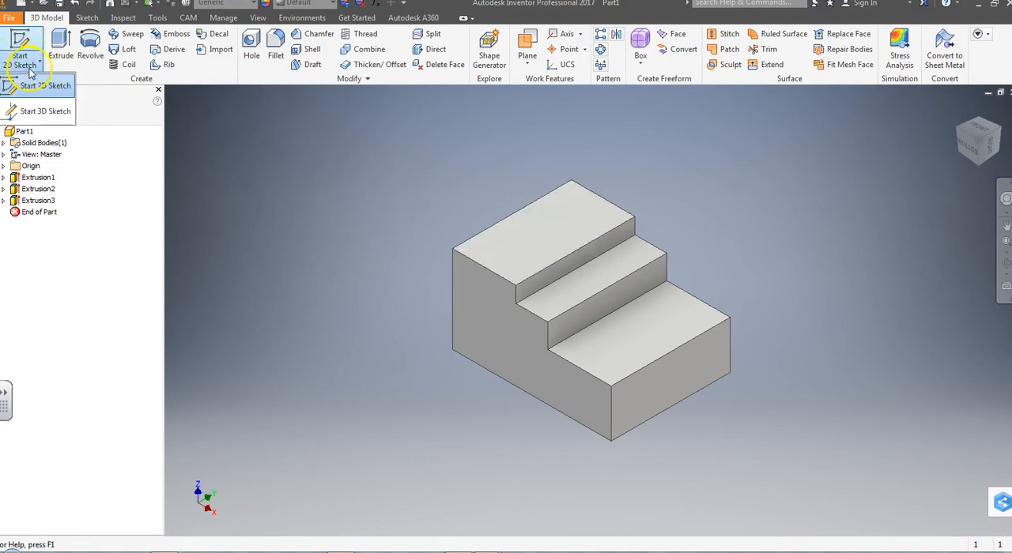
left_click(35, 85)
left_click(565, 244)
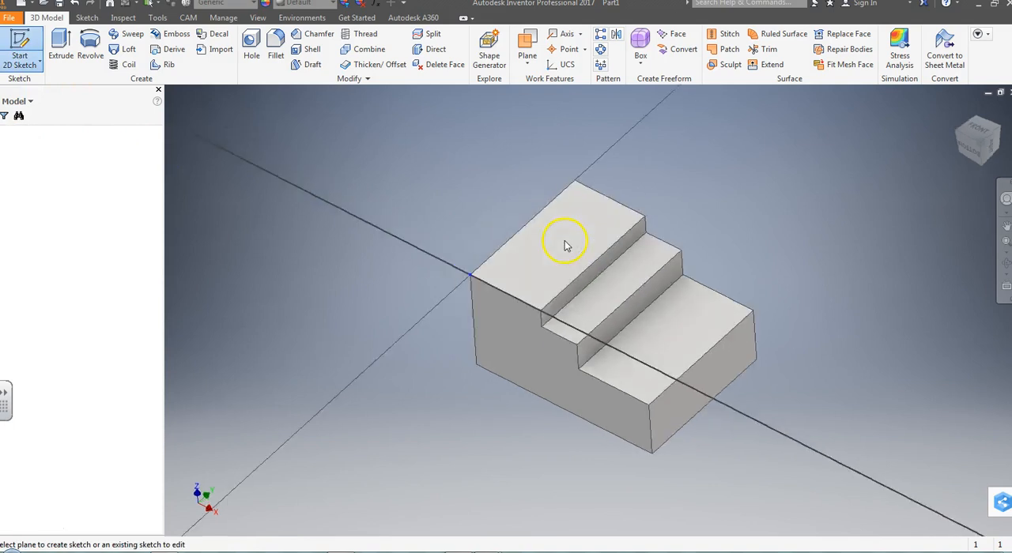
middle_click_drag(885, 244, 687, 321)
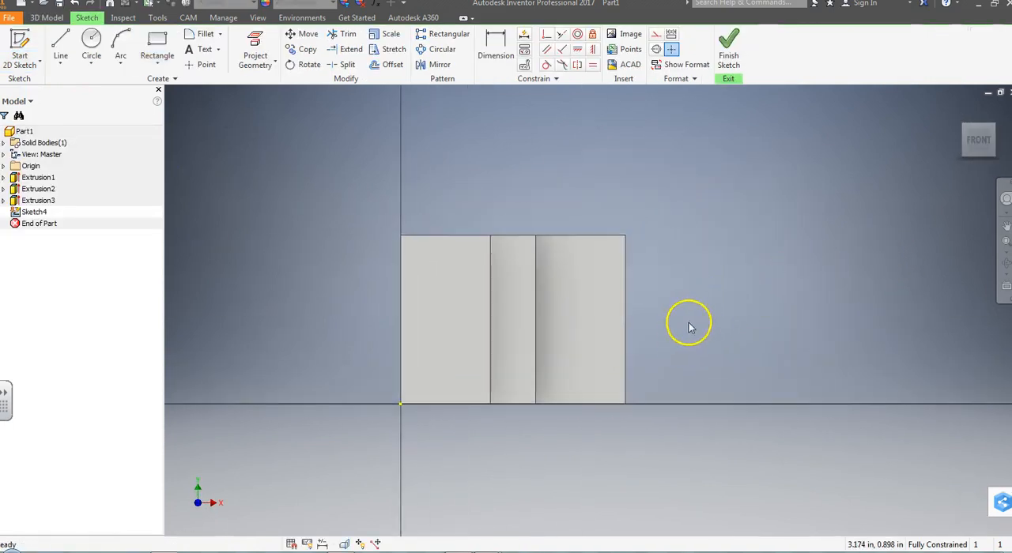
Step: Draw two .5 in high rectangles from the face's upper left and lower left corners, about 1.85 and 2.15 in long, and finish the sketch
left_click(157, 47)
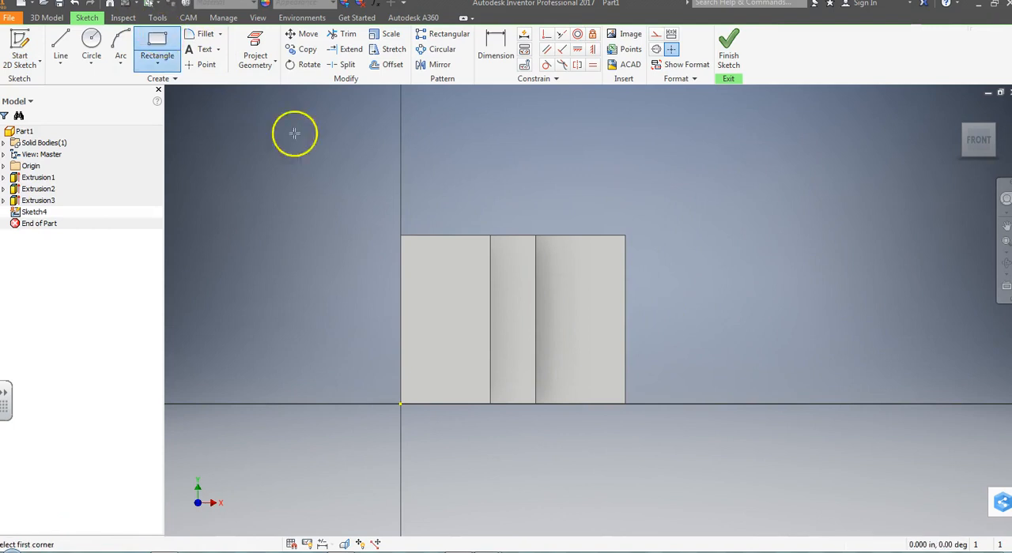
left_click(401, 236)
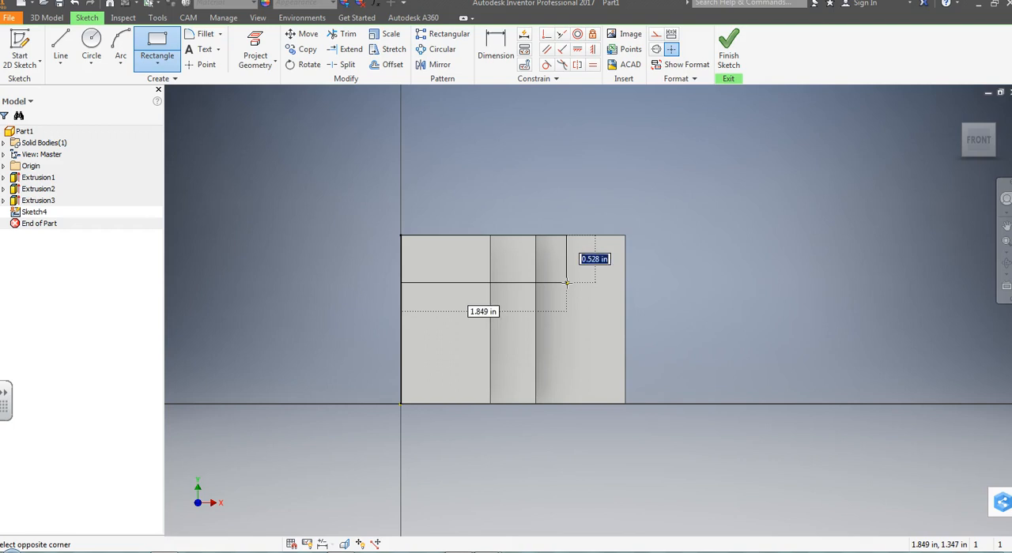
key("Return")
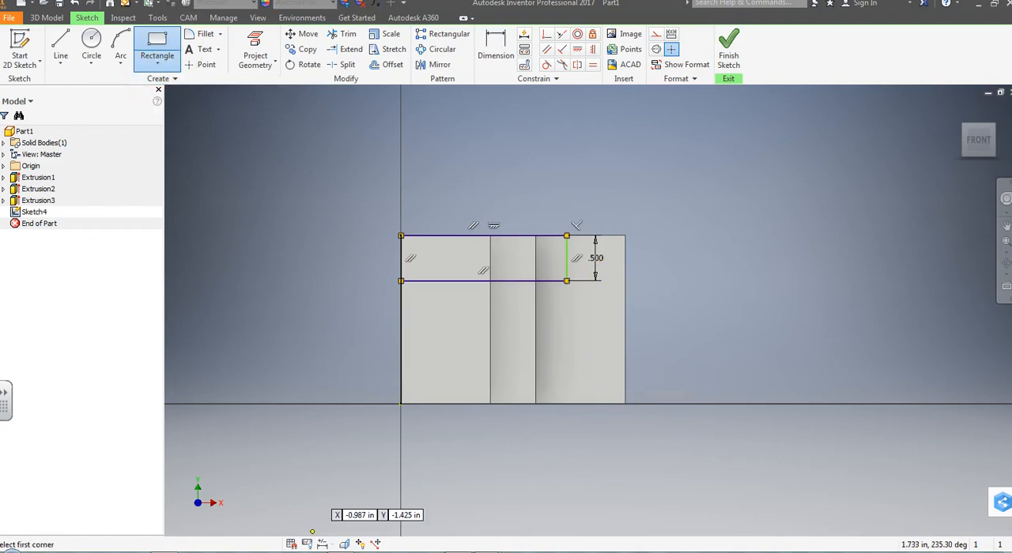
left_click(400, 404)
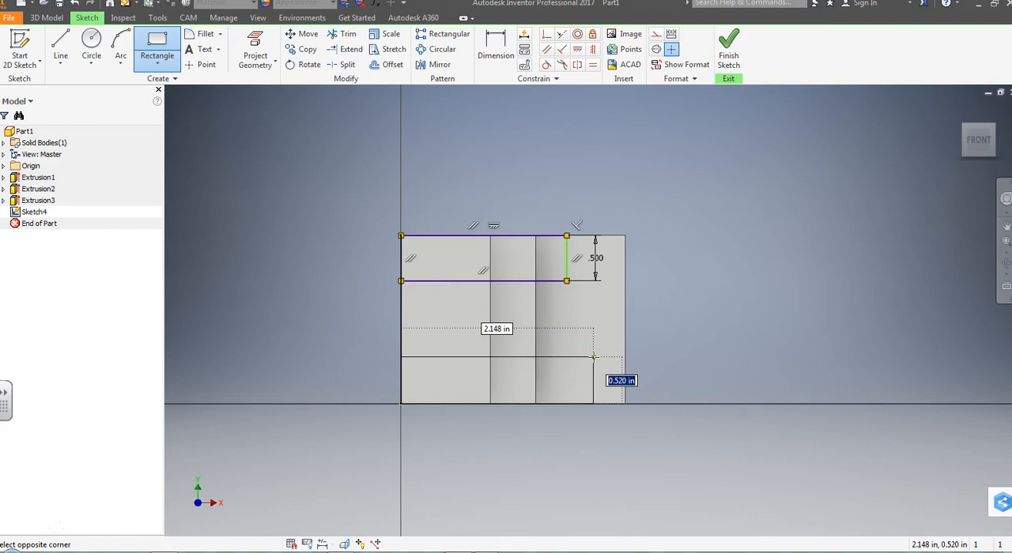
key("Return")
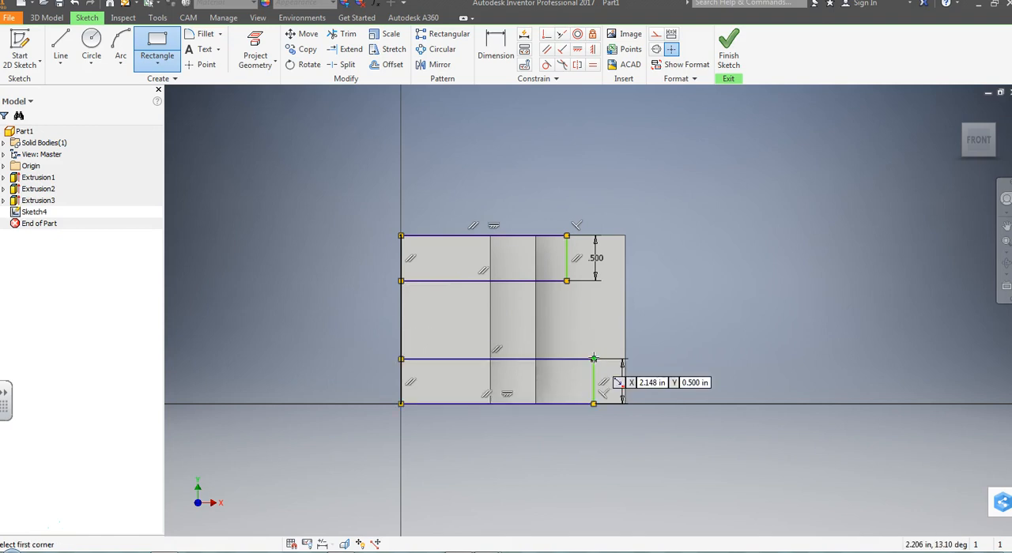
left_click(728, 53)
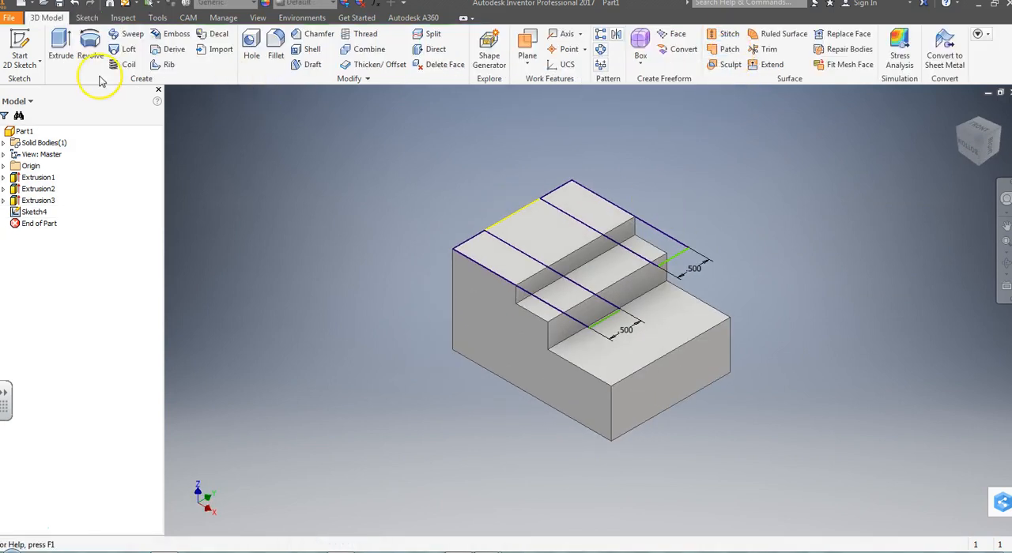
left_click(60, 45)
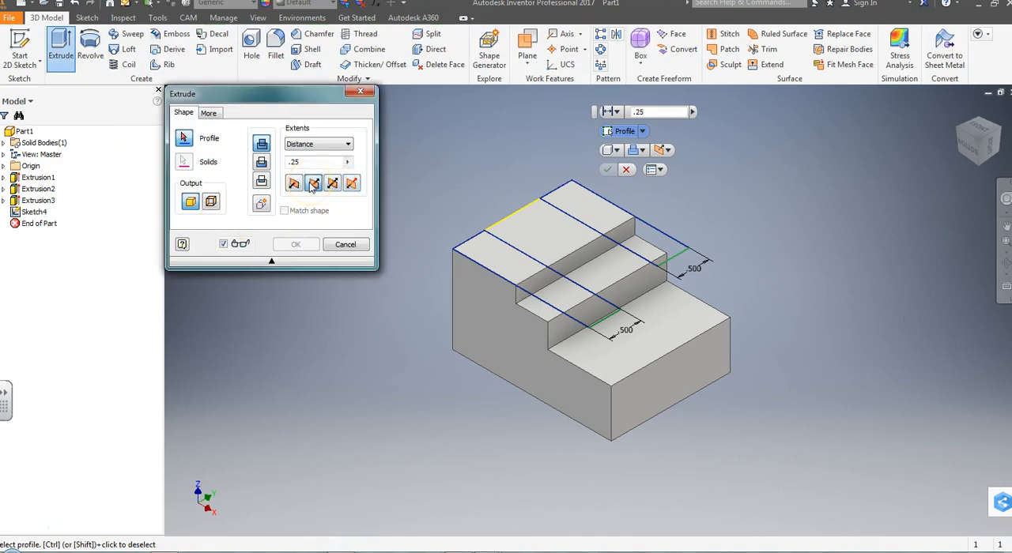
left_click(500, 265)
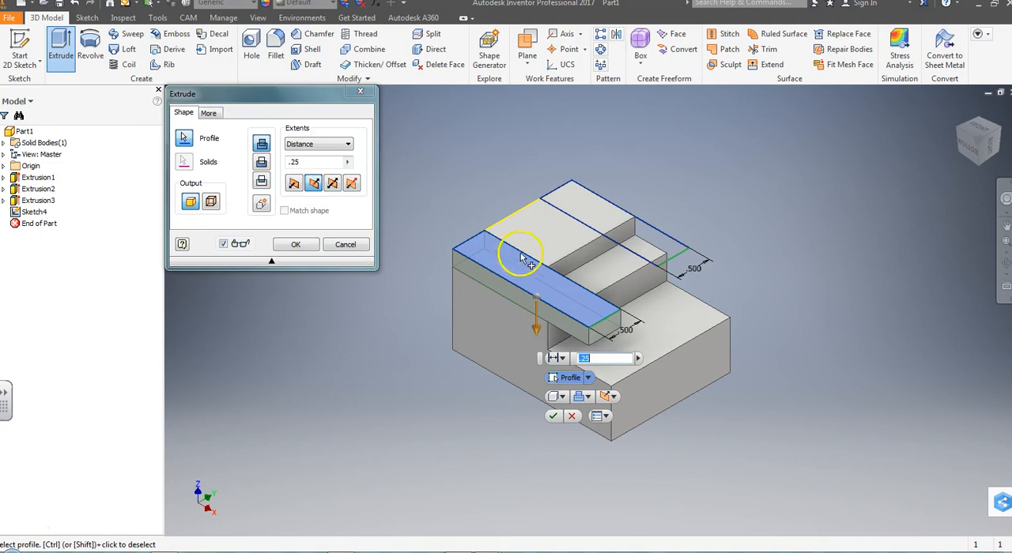
left_click(586, 207)
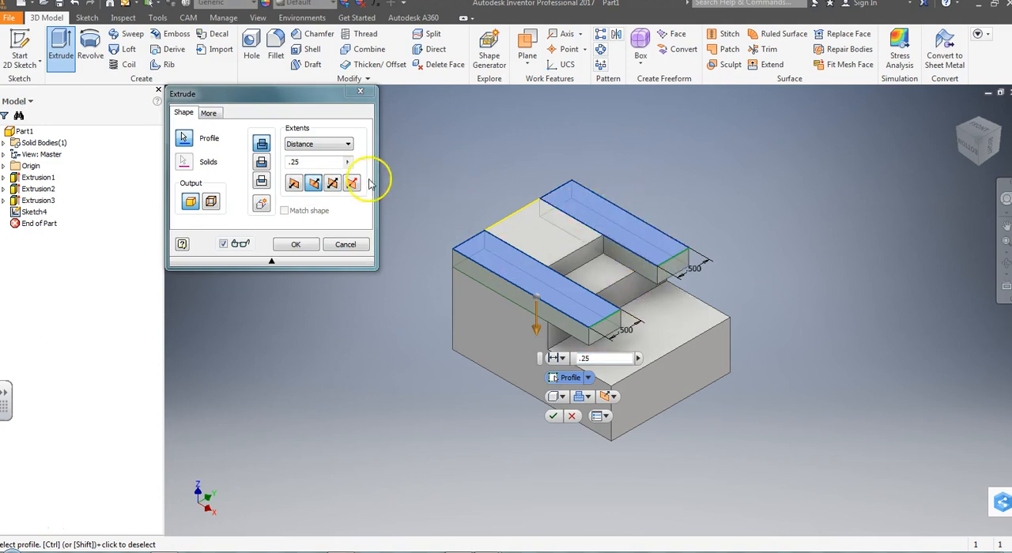
double_click(309, 162)
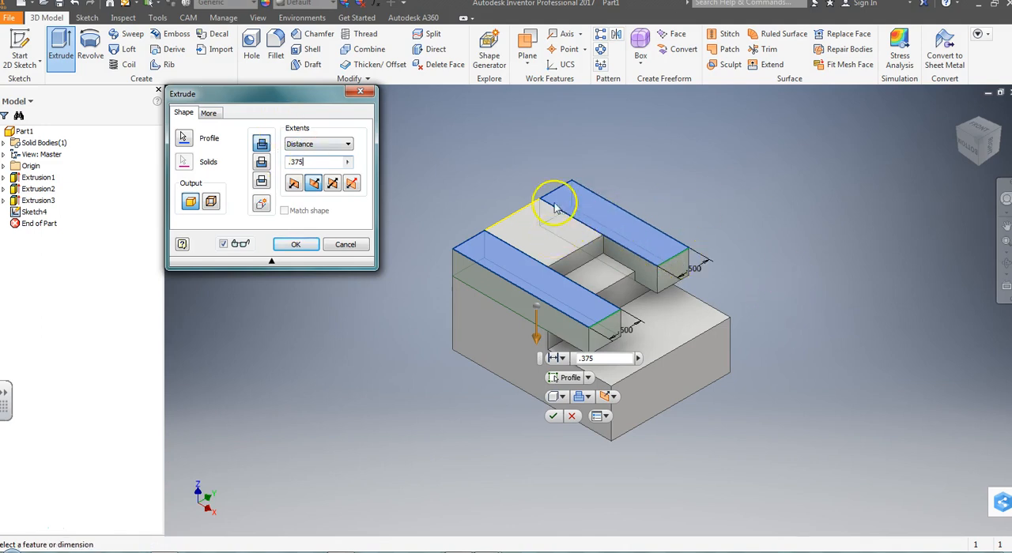
left_click(342, 245)
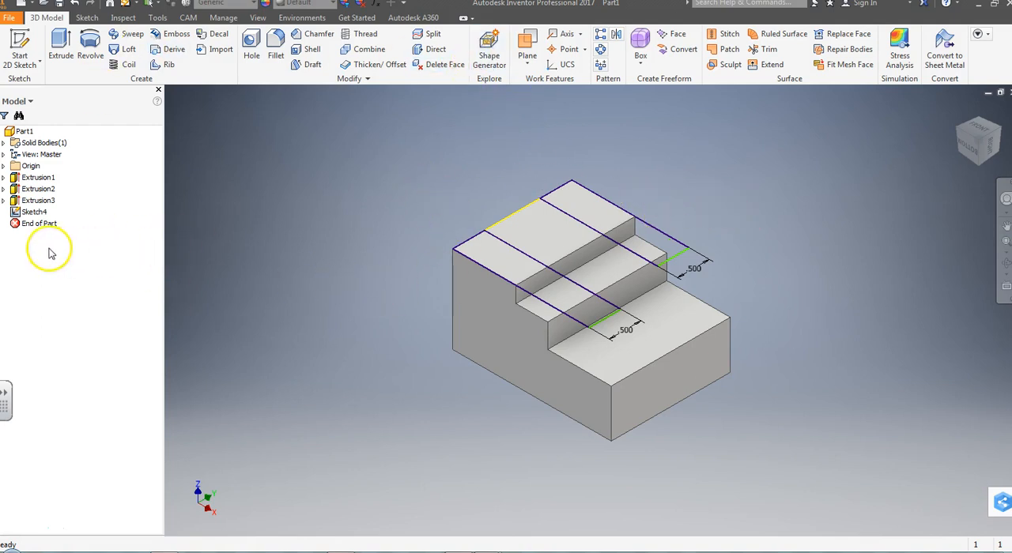
Step: Delete the unused sketch with the two .5 in high rectangles on the block's highest face
left_click(30, 212)
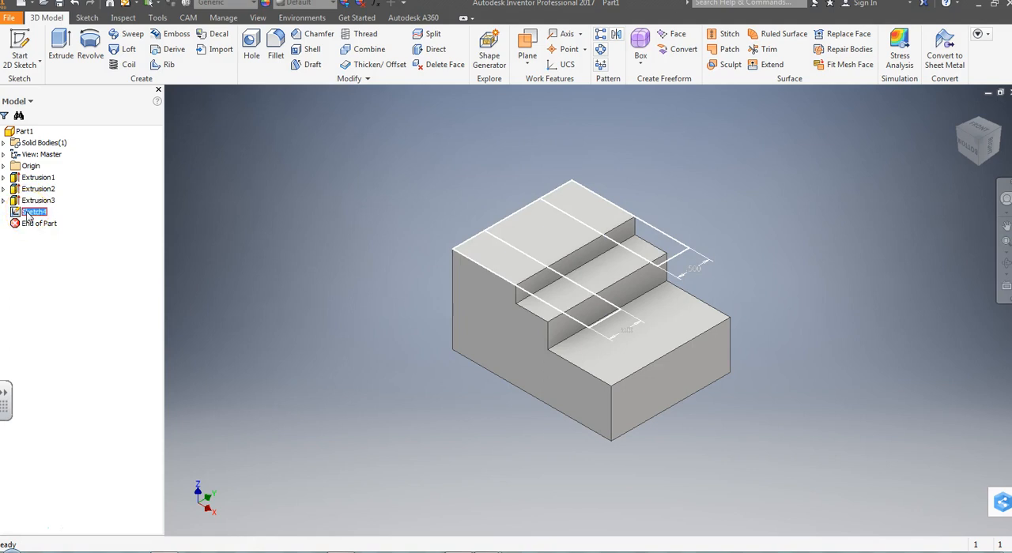
right_click(26, 213)
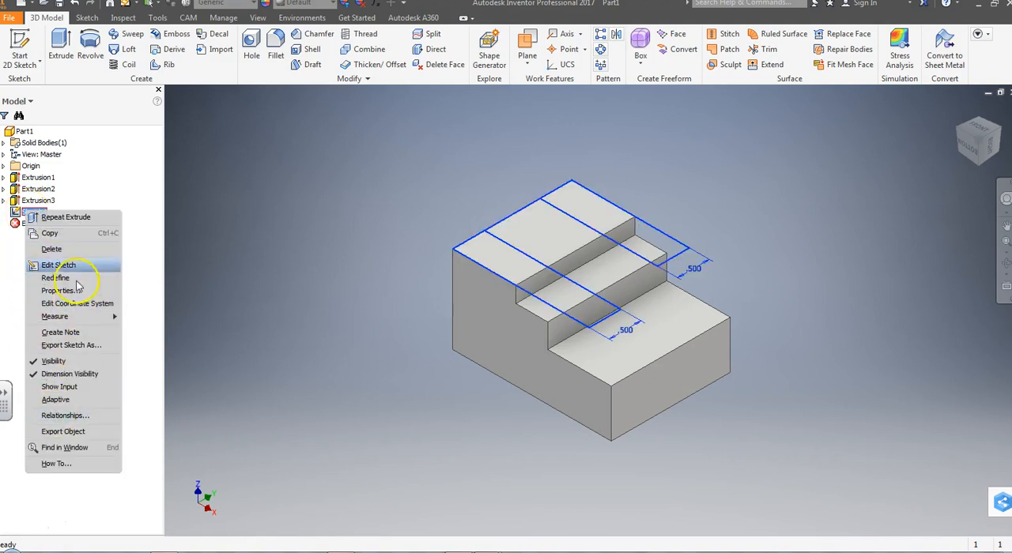
left_click(65, 252)
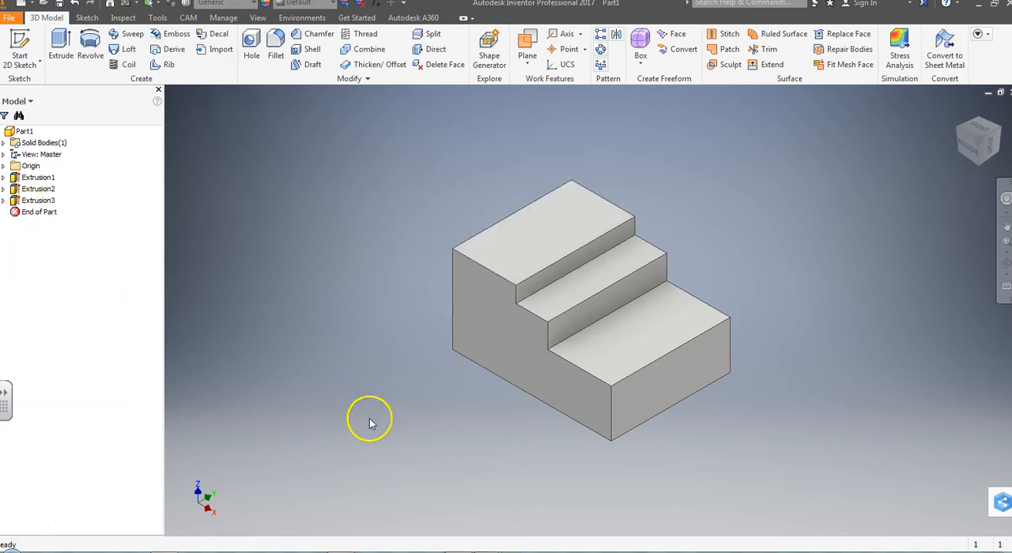
Step: Start a 2D sketch on the highest face and draw a rectangle about 2.15 in long across its middle, overhanging both stepped levels and the outer edge
left_click(20, 49)
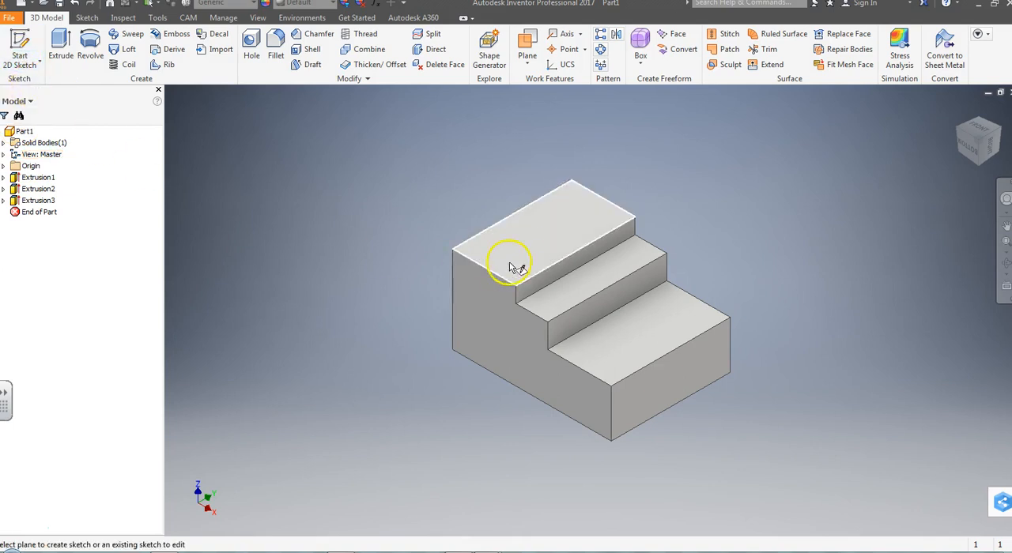
left_click(529, 253)
scroll(736, 257, "down", 3)
middle_click_drag(714, 257, 432, 291)
left_click(158, 41)
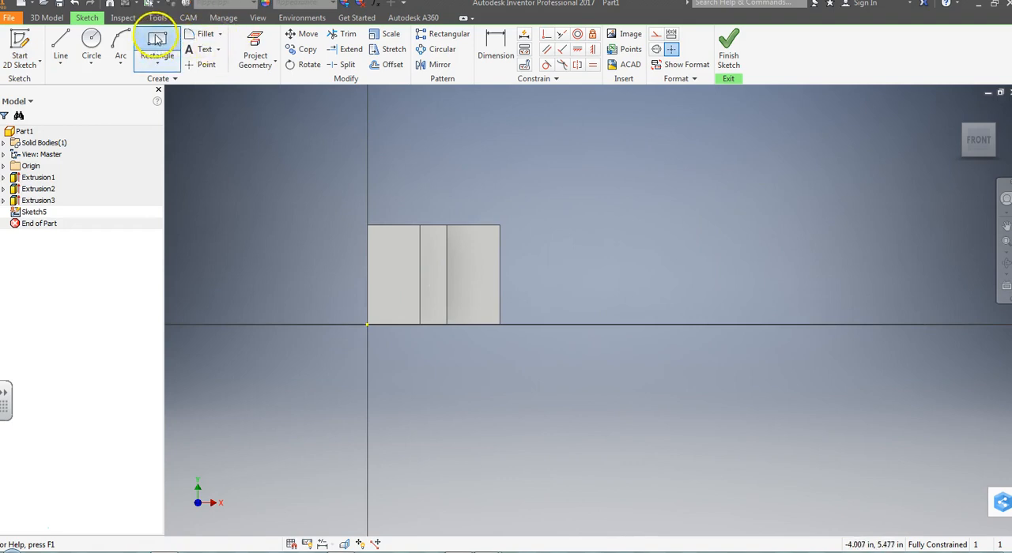
left_click(349, 249)
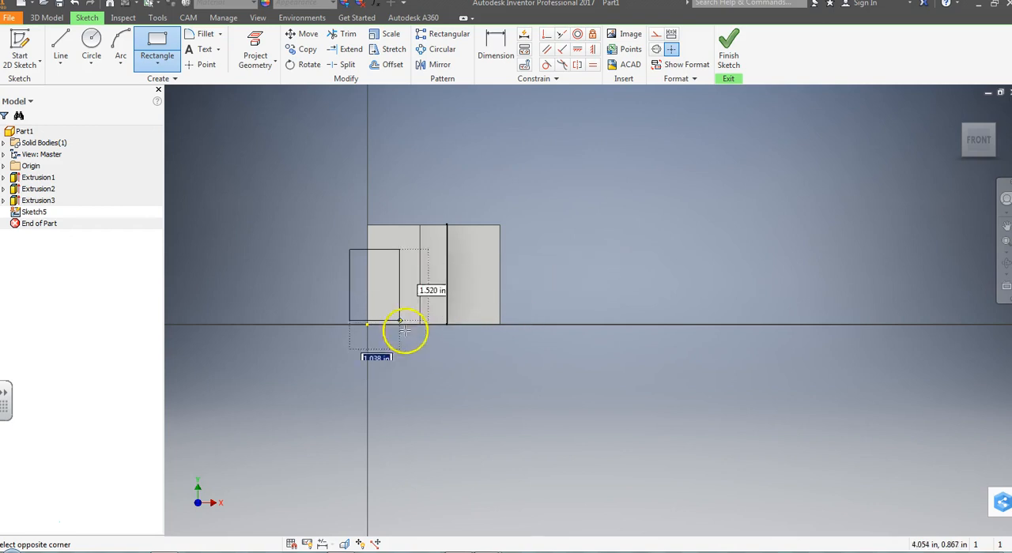
scroll(404, 333, "down", 2)
scroll(474, 294, "up", 5)
middle_click_drag(437, 292, 685, 313)
left_click(615, 322)
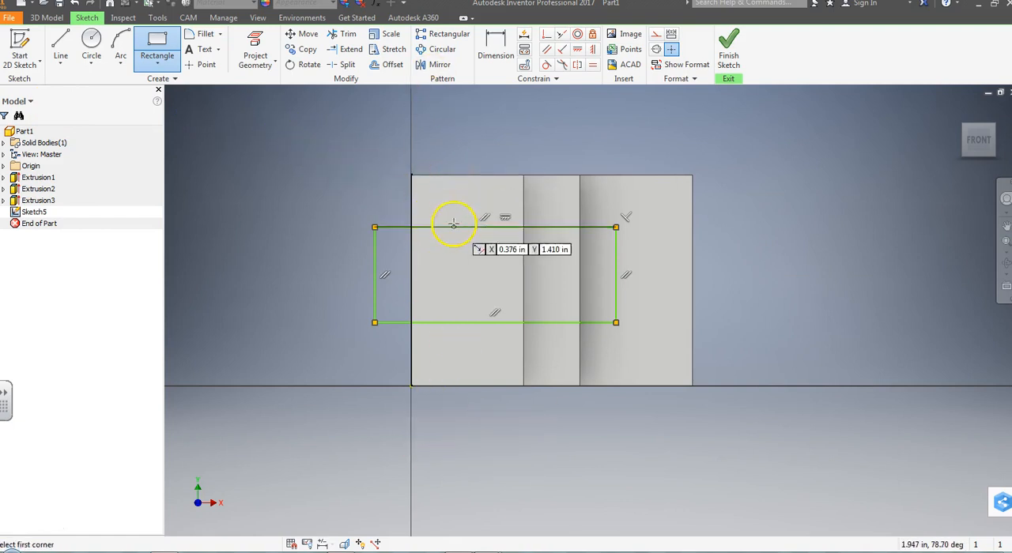
Step: Dimension the rectangle's upper line .5 in from the upper edge of the highest face
left_click(504, 44)
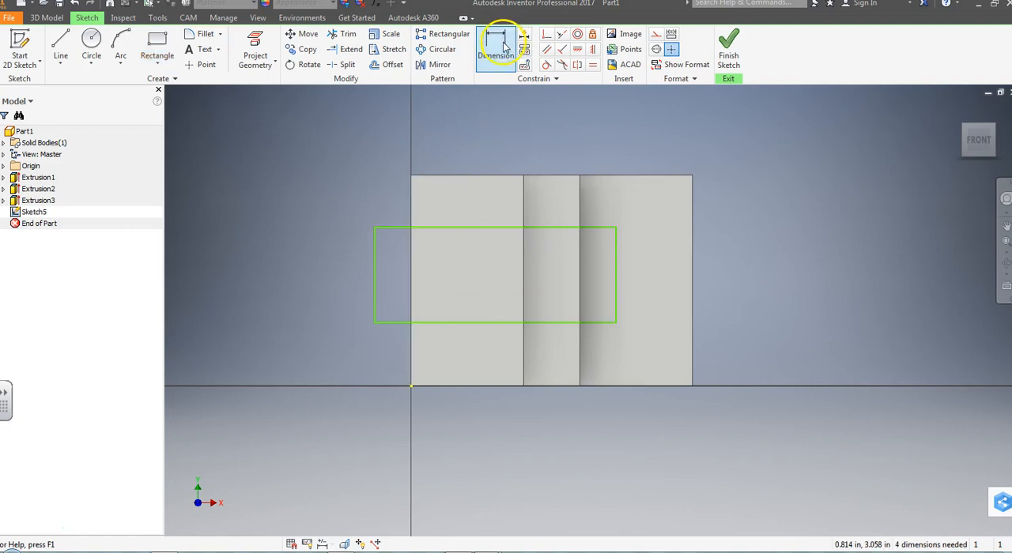
left_click(465, 178)
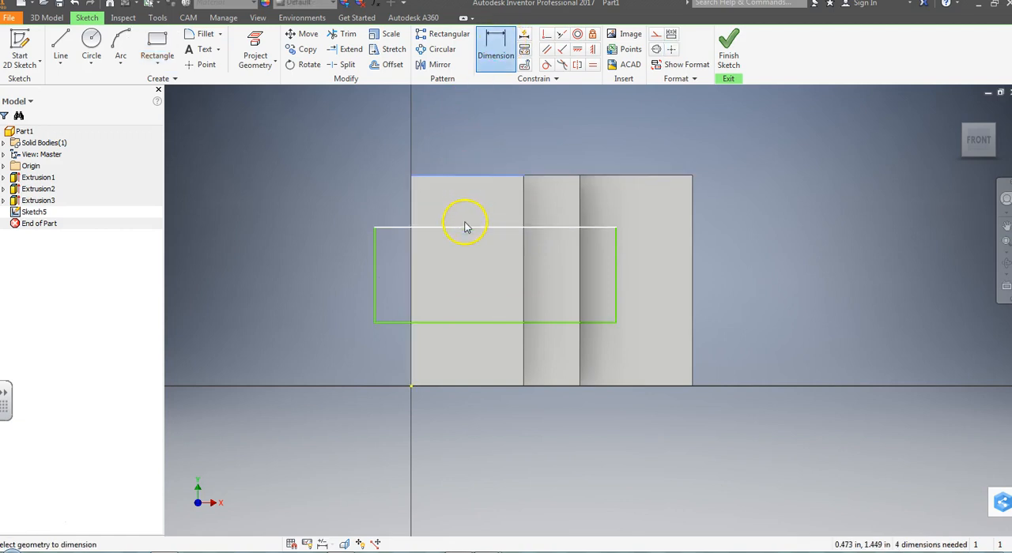
left_click(467, 229)
left_click(377, 200)
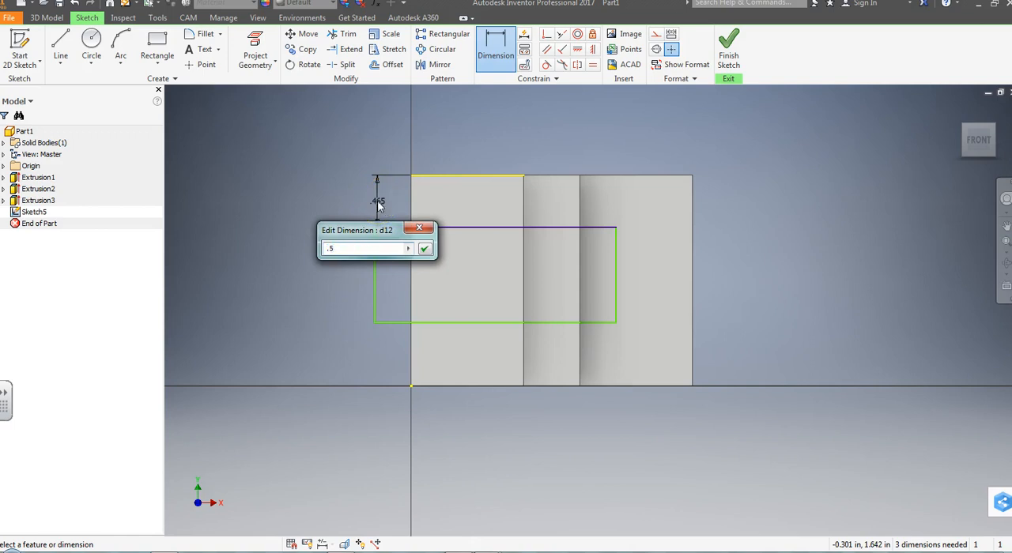
type(".5")
key("Return")
left_click(453, 327)
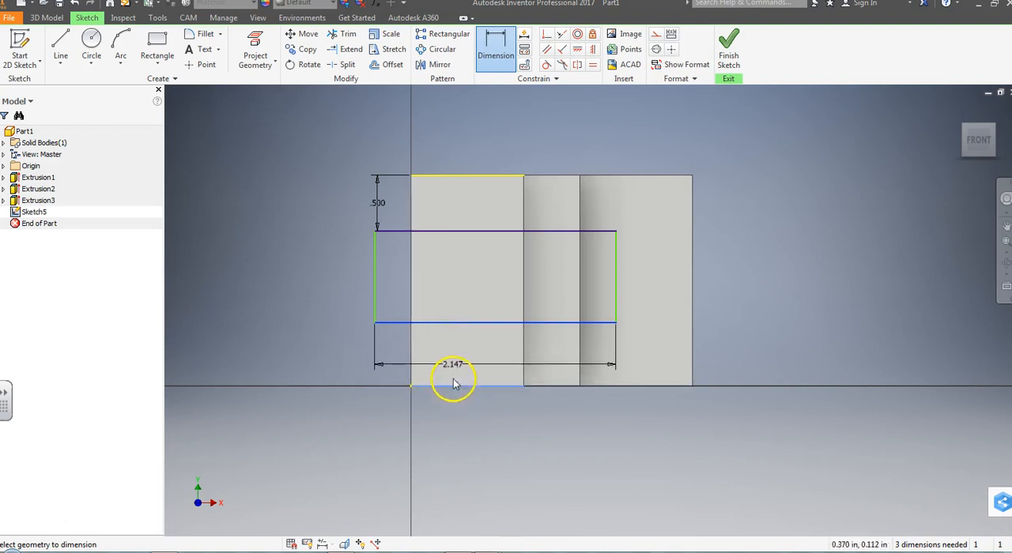
left_click(455, 326)
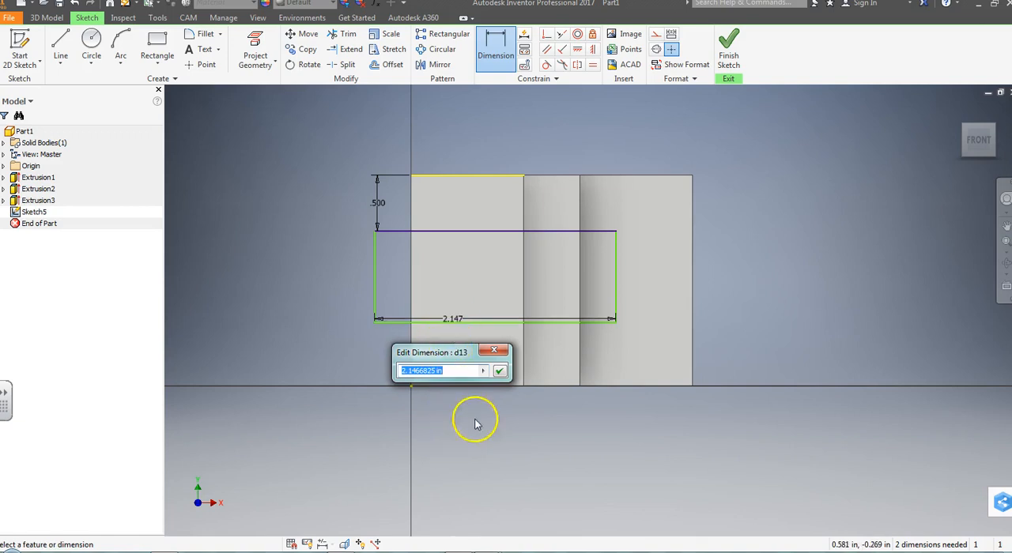
left_click(496, 352)
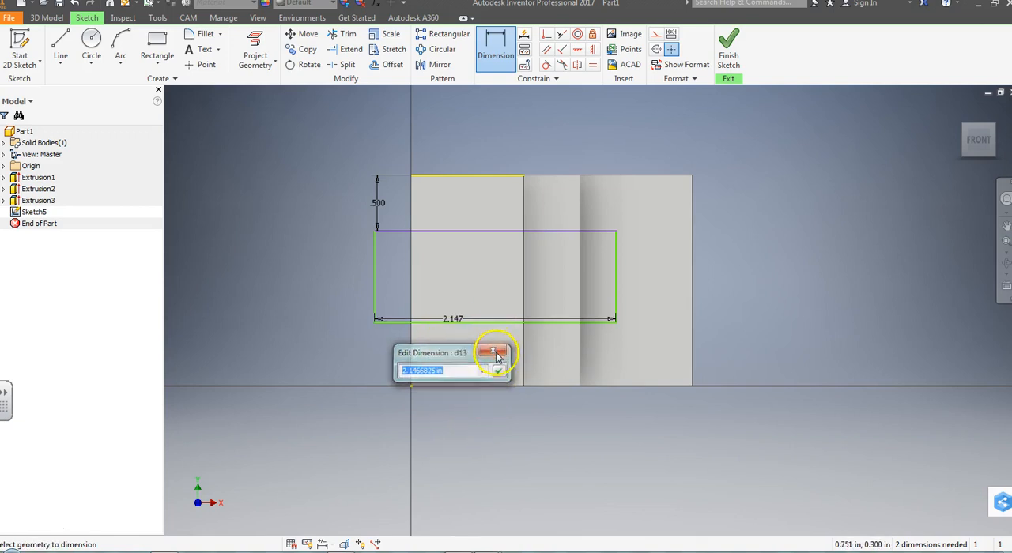
key("Escape")
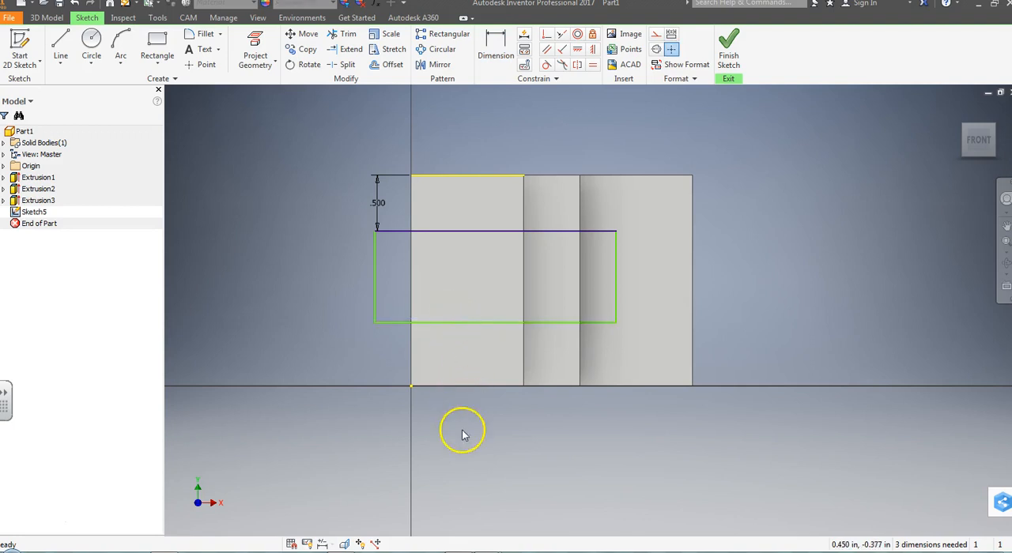
Step: Dimension the rectangle's lower line .5 in from the lower edge of the highest face, and finish the sketch
left_click(496, 48)
left_click(470, 327)
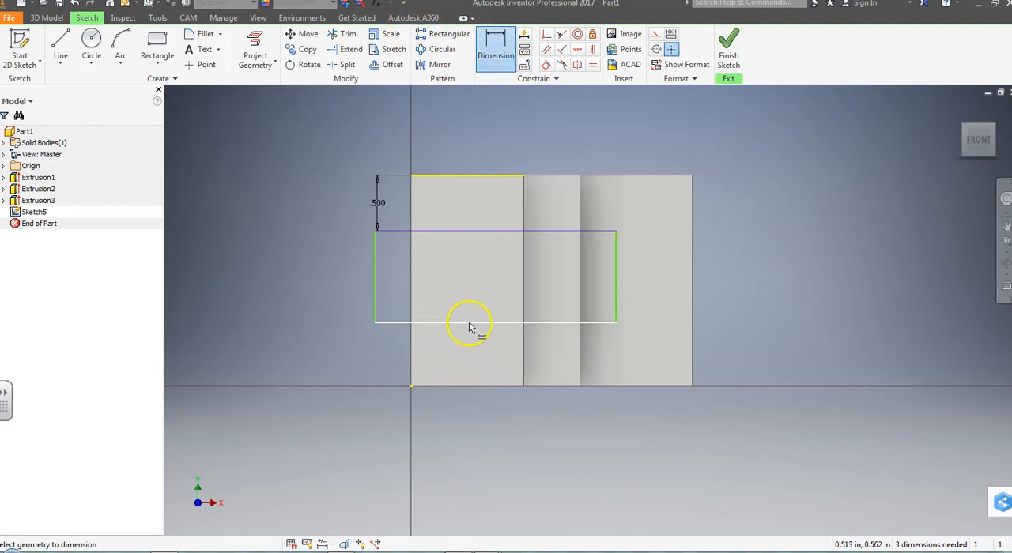
left_click(447, 387)
left_click(378, 360)
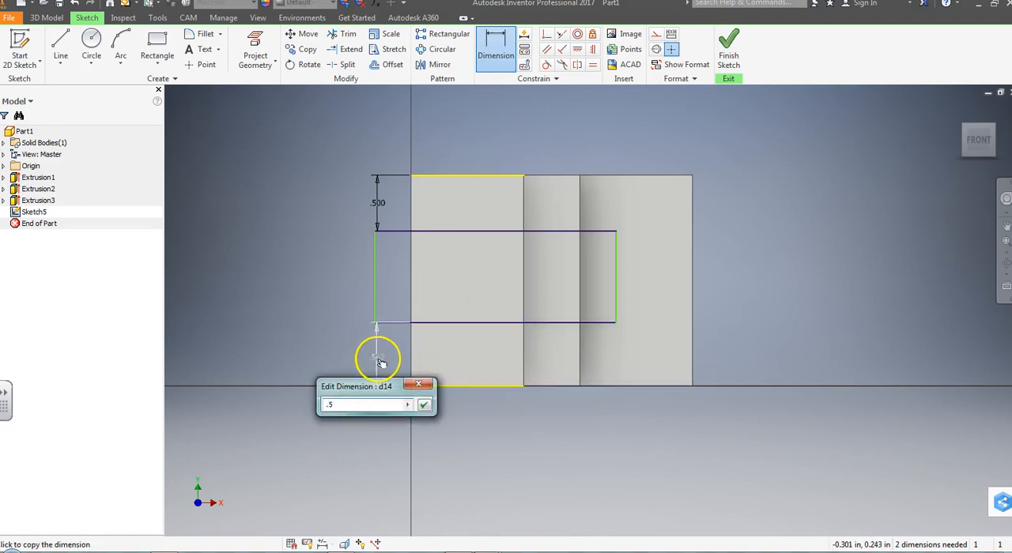
type(".5")
key("Return")
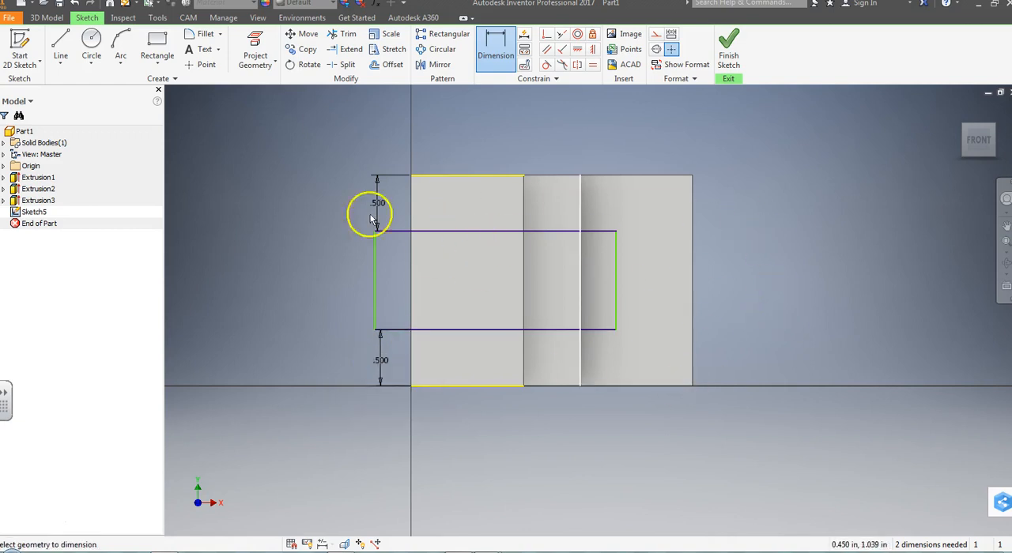
left_click(729, 49)
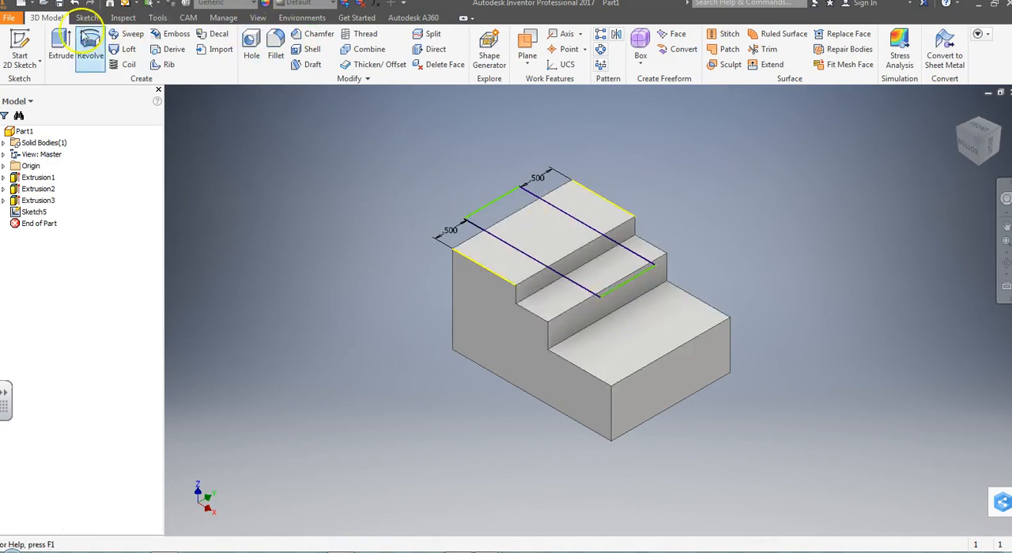
Step: Extrude the slot rectangle as a cut .375 in down into the block, checking the preview from several sides
left_click(61, 46)
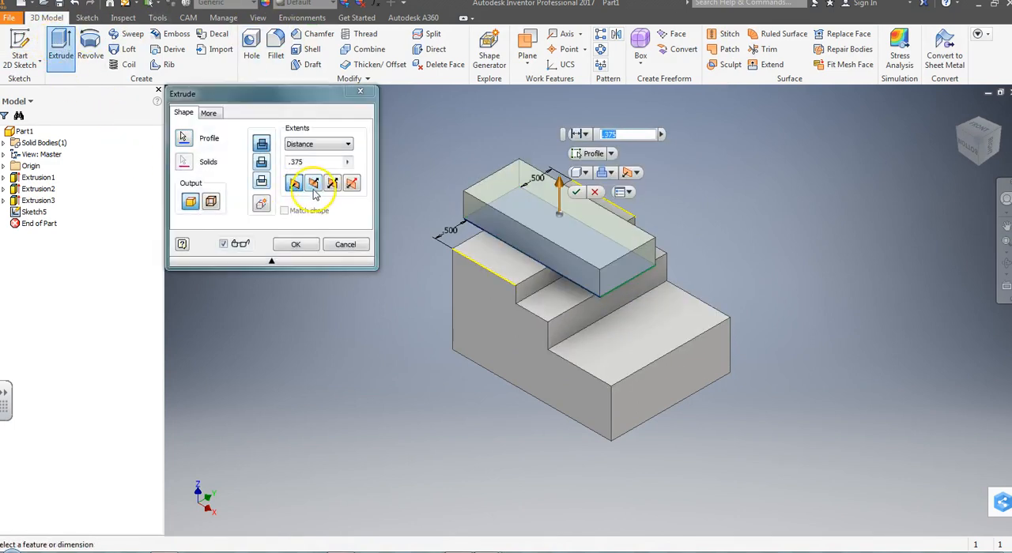
left_click(314, 184)
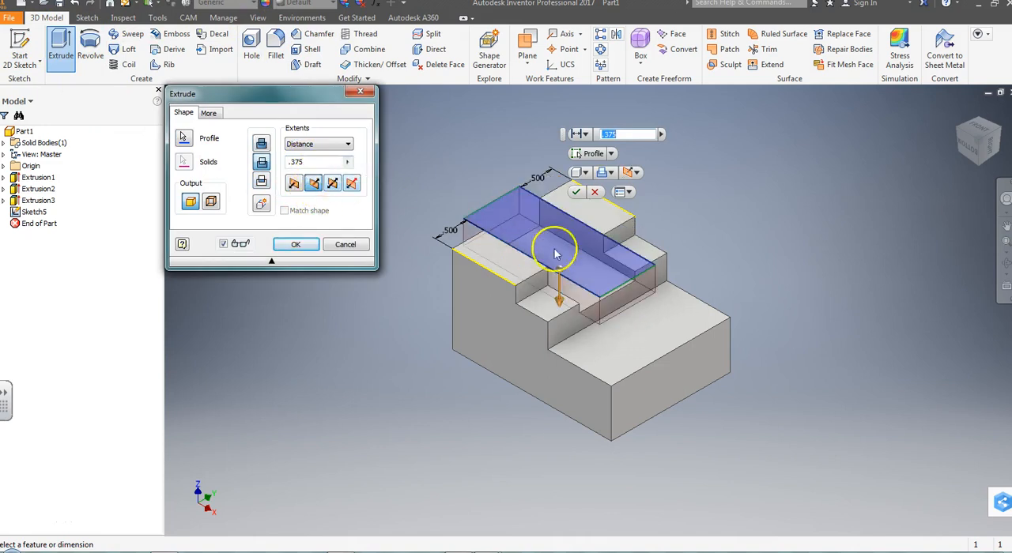
left_click(987, 132)
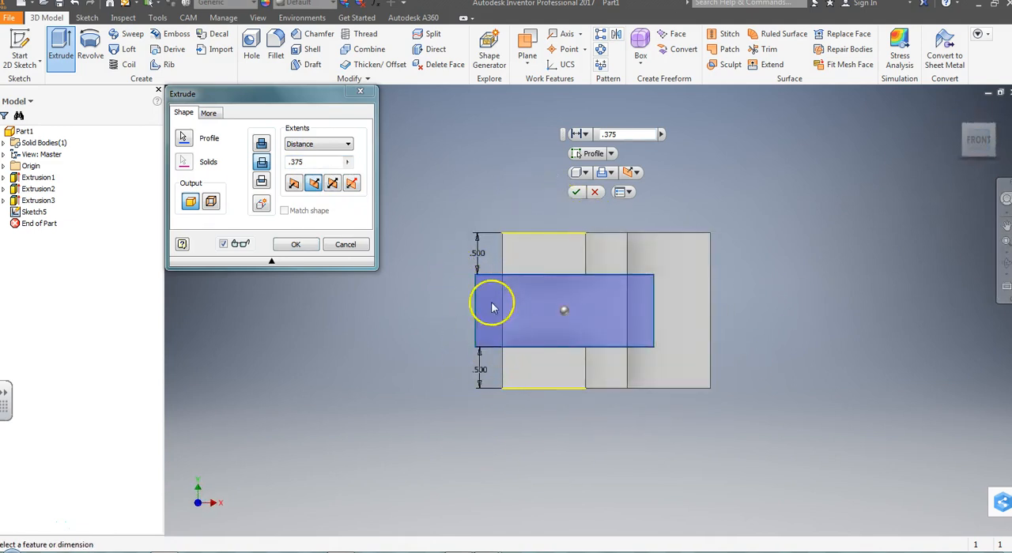
left_click(995, 127)
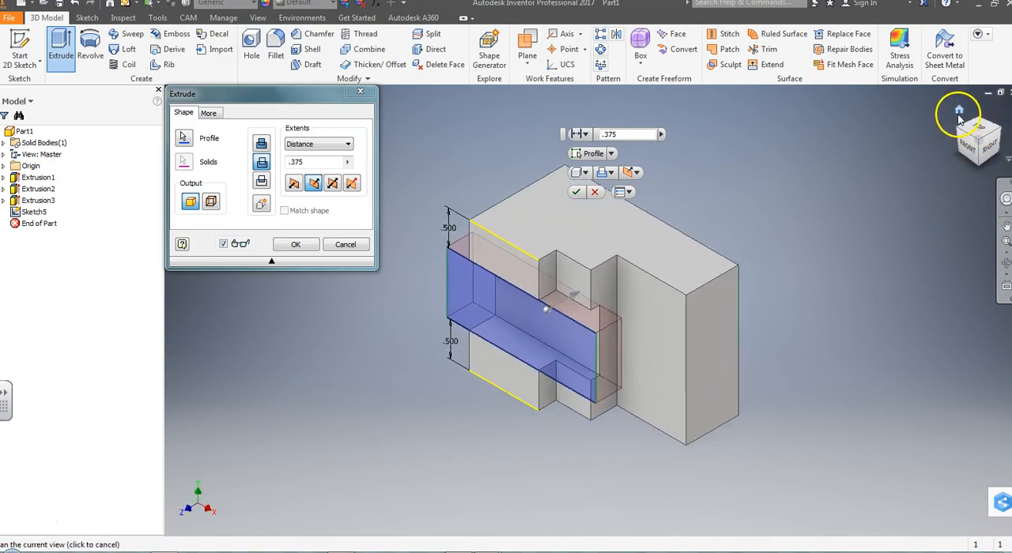
left_click(969, 156)
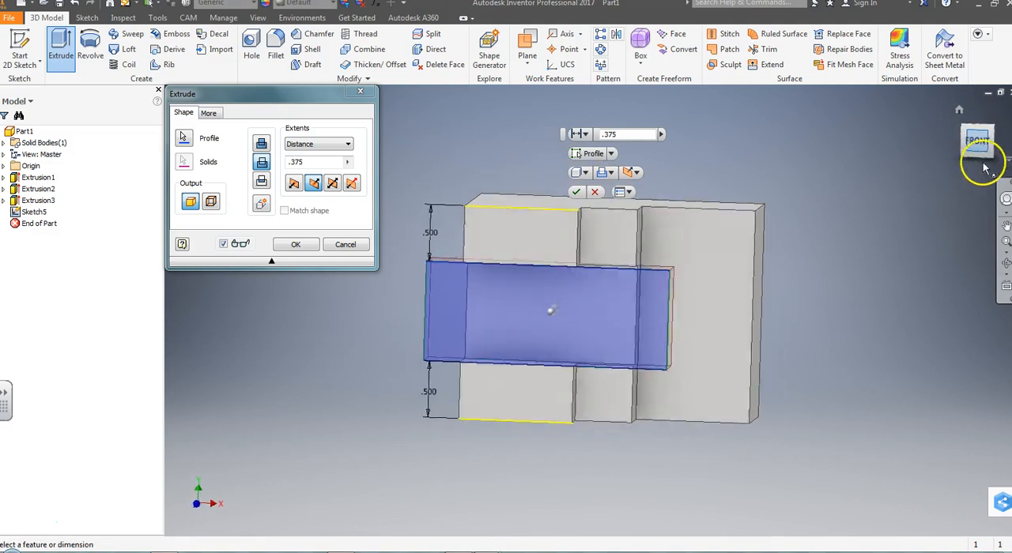
left_click(994, 152)
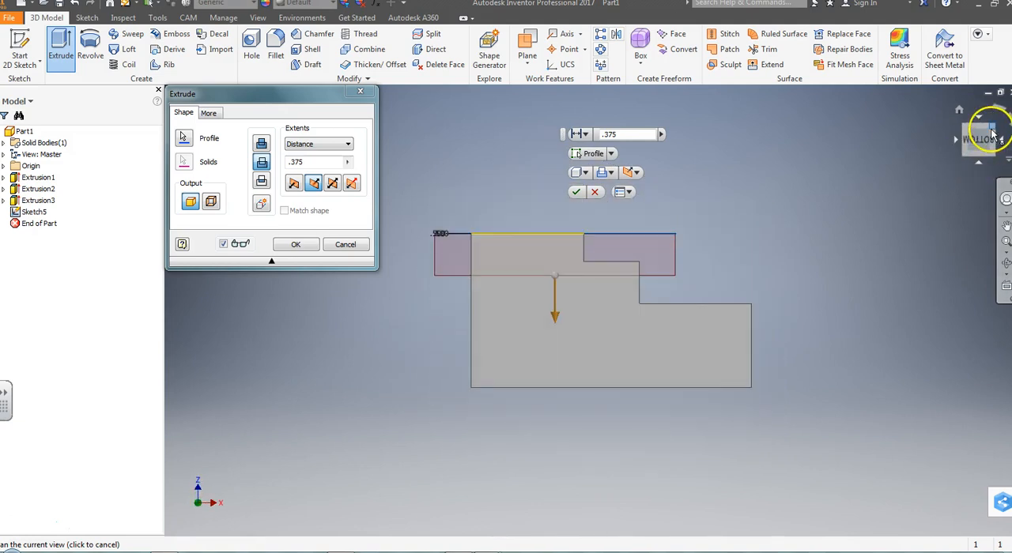
left_click(988, 132)
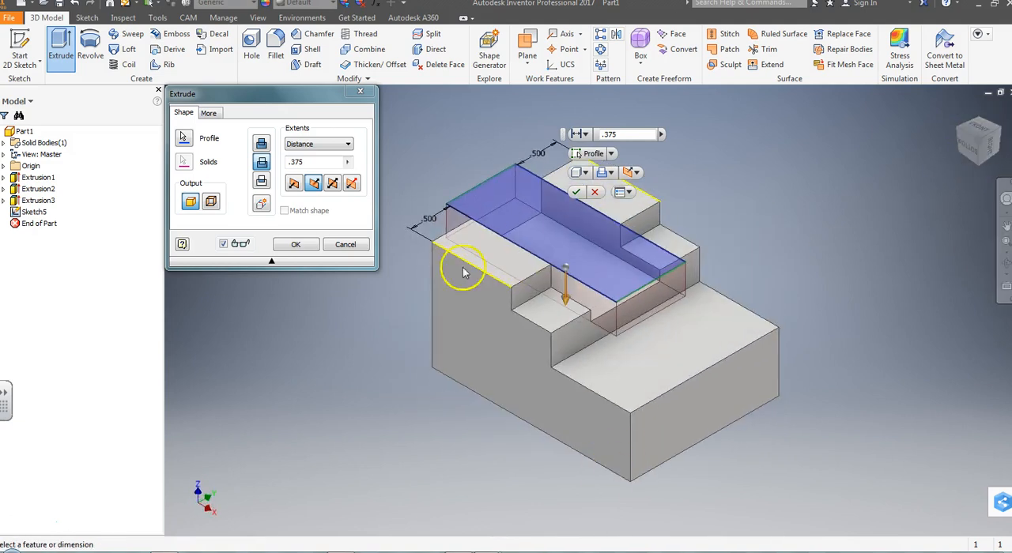
left_click(295, 246)
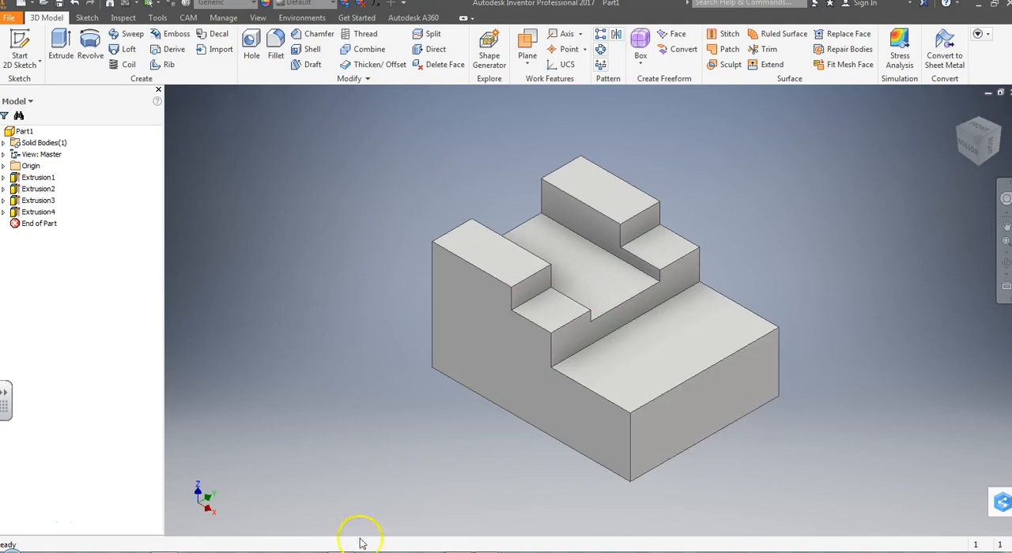
Step: Check the hole layout on the PDF print, and sketch points on the highest face at about (.70, 1.73) and (.19, .13) in
mouse_move(489, 552)
left_click(534, 513)
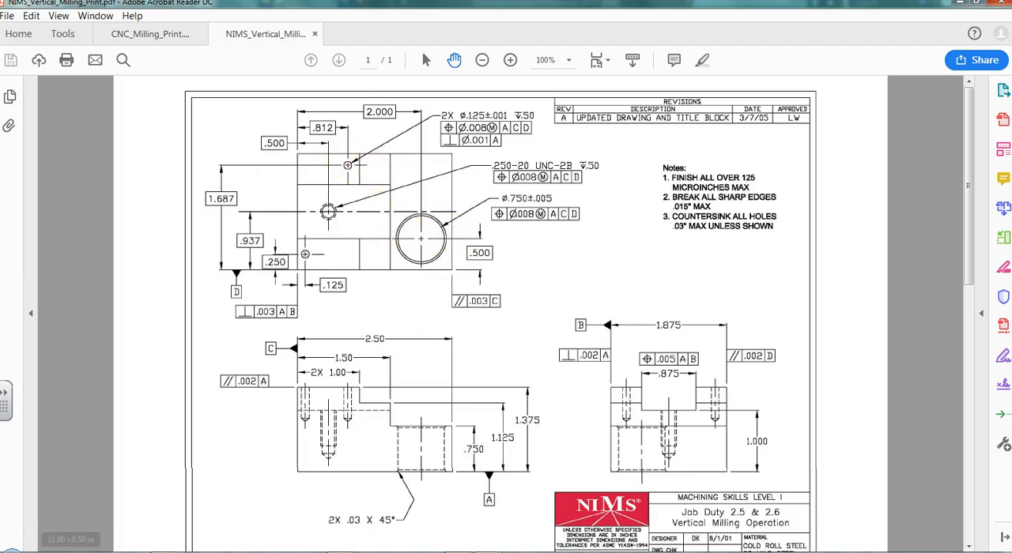
key("alt+Tab")
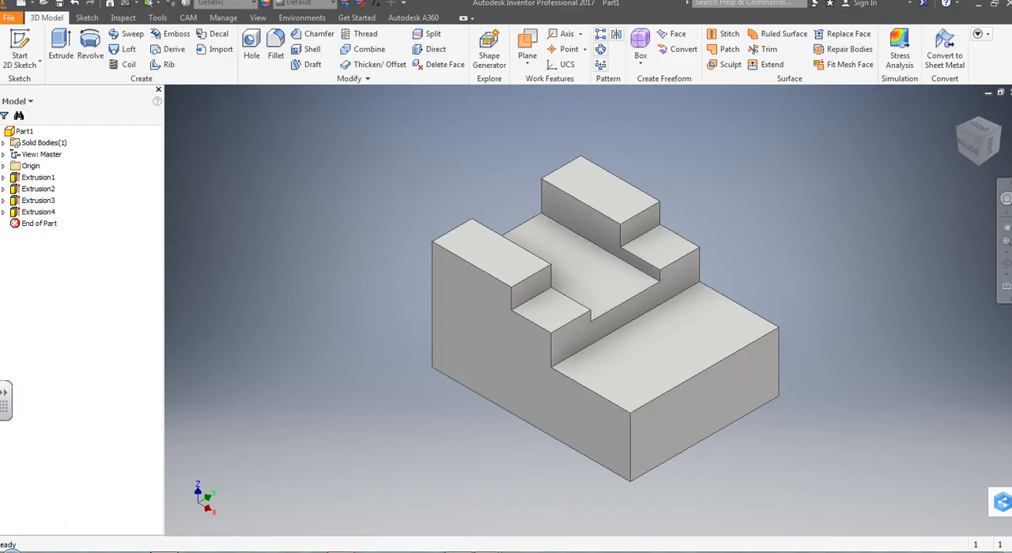
left_click(981, 132)
left_click(704, 316)
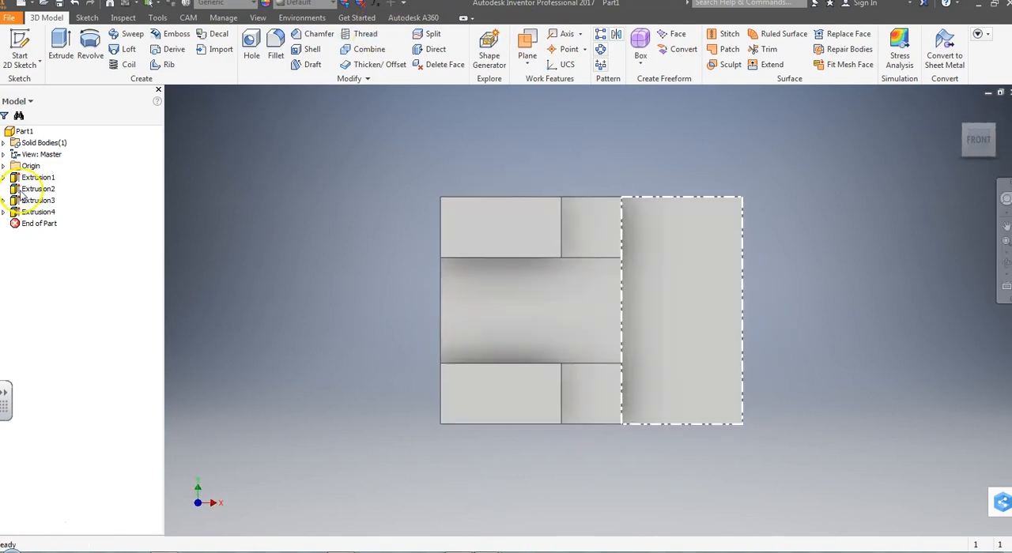
left_click(22, 66)
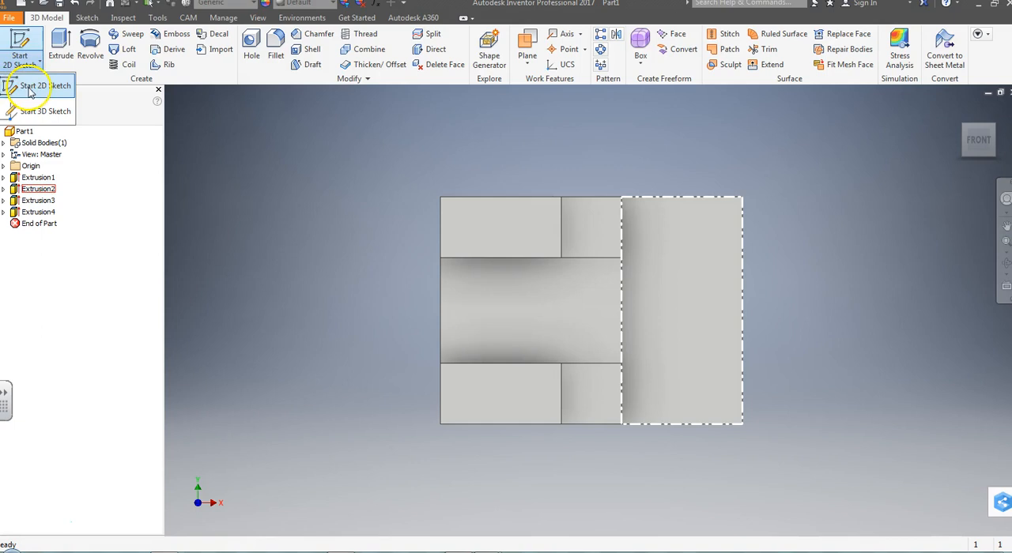
left_click(39, 85)
left_click(498, 240)
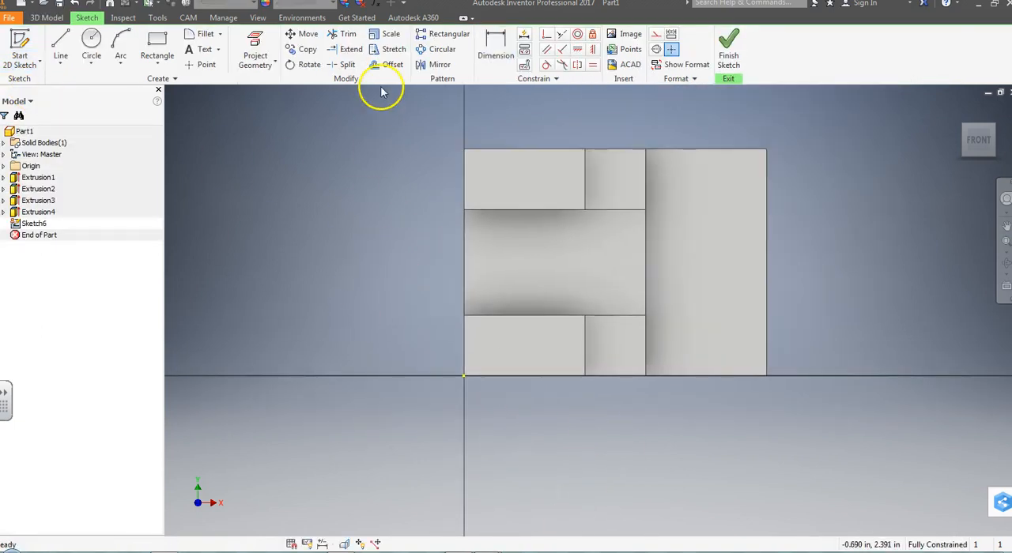
left_click(201, 64)
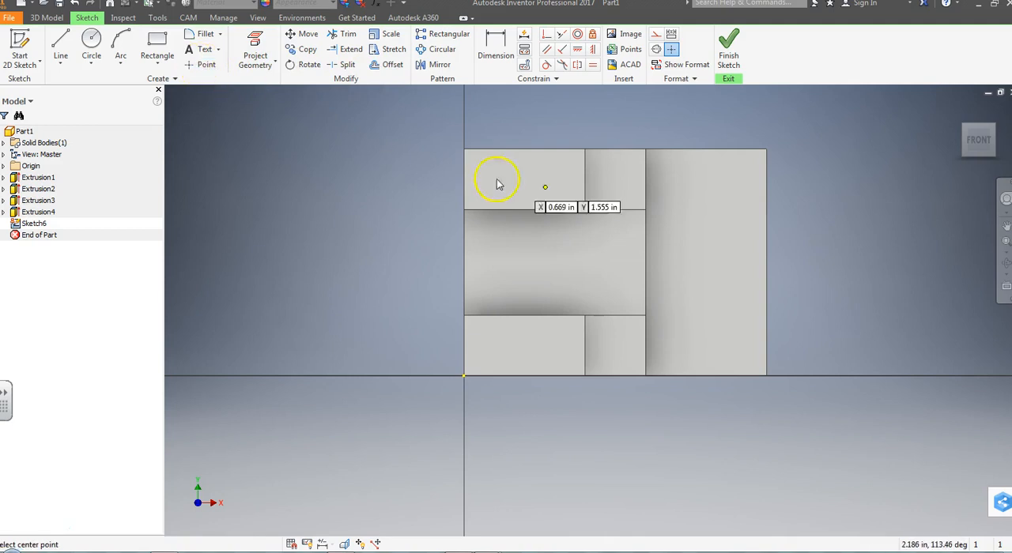
left_click(548, 166)
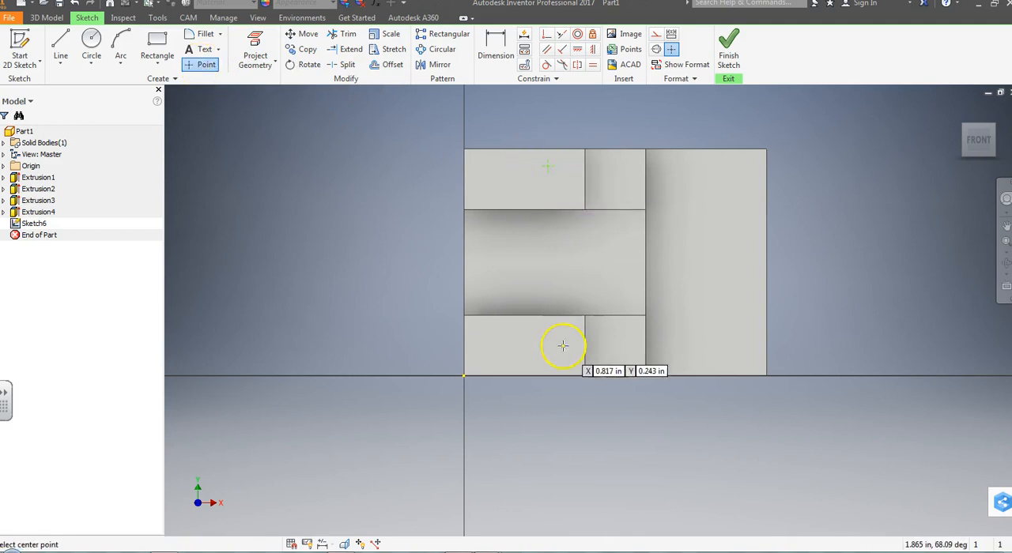
left_click(487, 360)
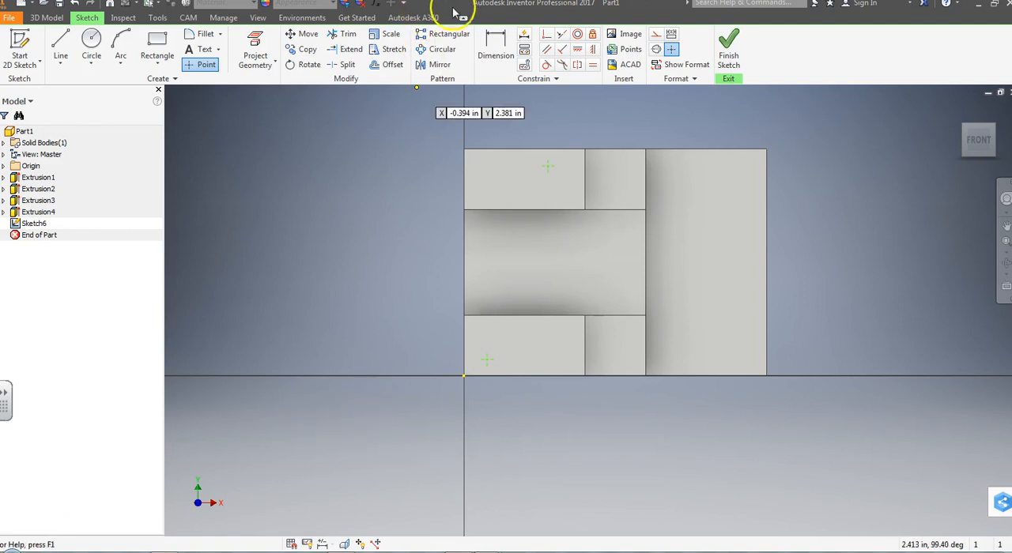
Step: Dimension the upper point .812 in horizontally from the part's left edge
left_click(494, 45)
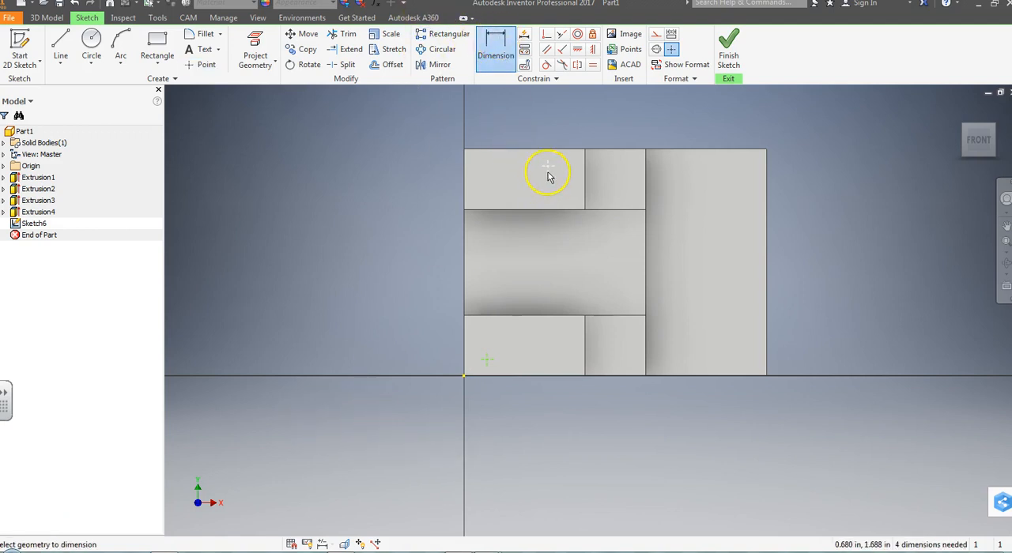
left_click(548, 167)
left_click(469, 173)
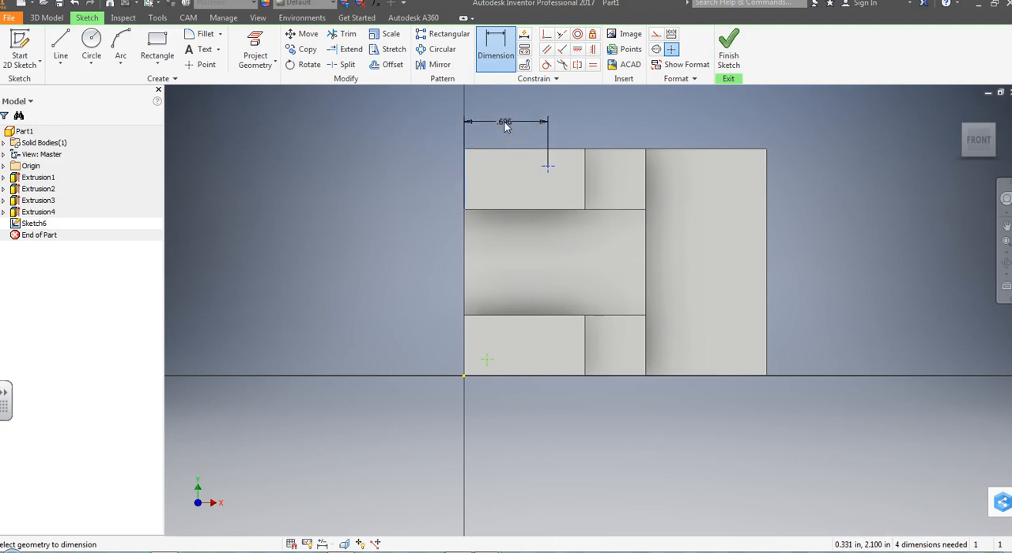
left_click(506, 126)
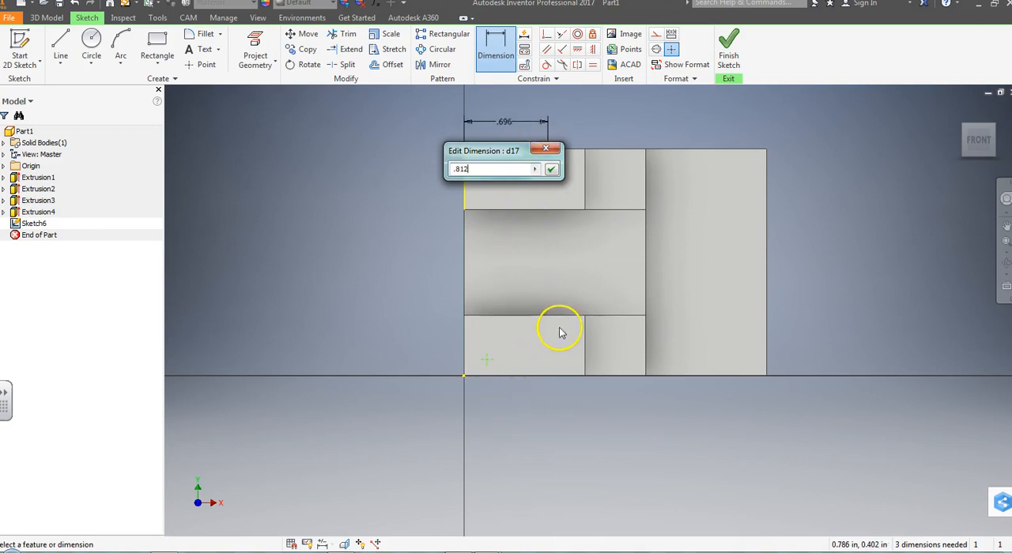
key("Return")
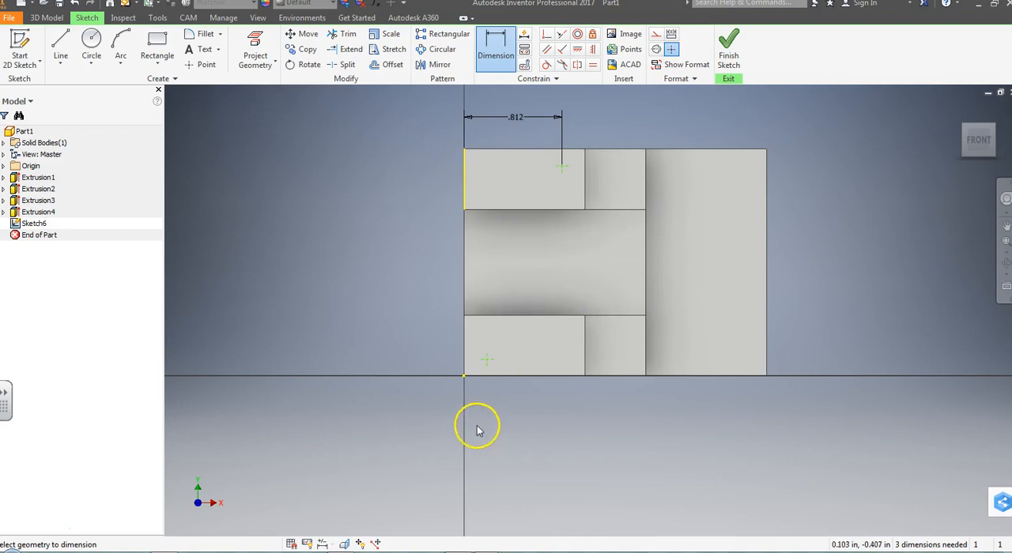
Step: Dimension the upper point 1.387 in vertically from the part's lower edge, consulting the PDF print for the hole location
left_click(483, 377)
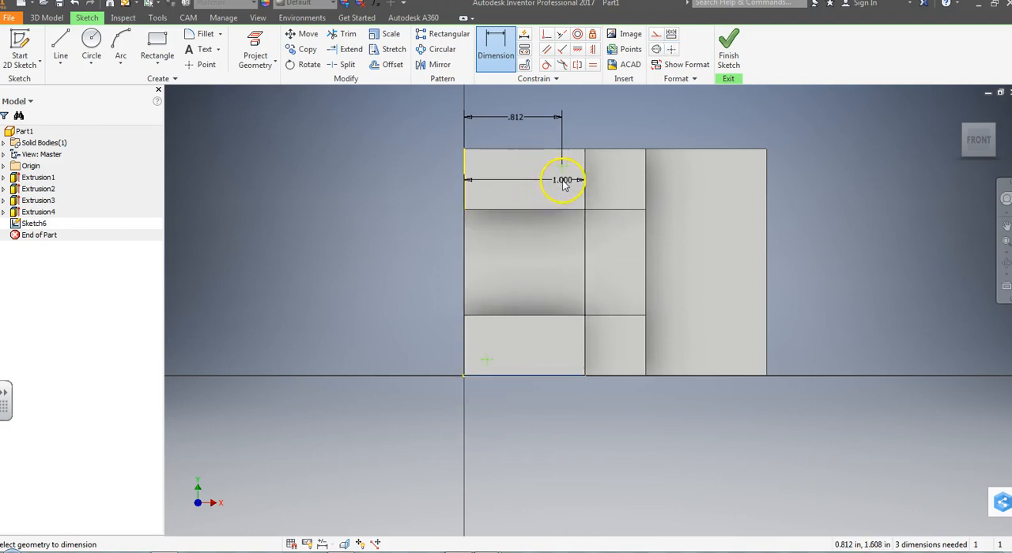
left_click(561, 167)
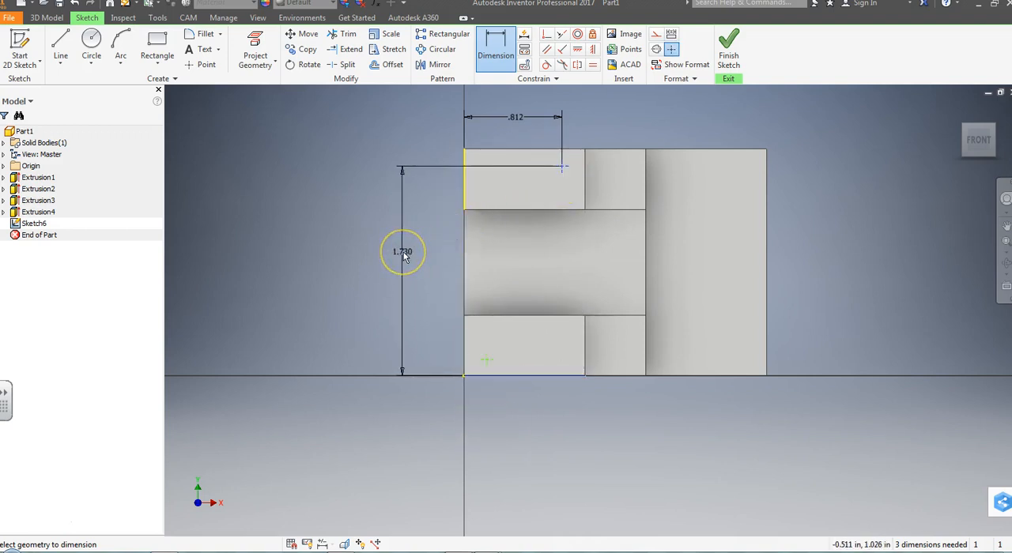
left_click(406, 253)
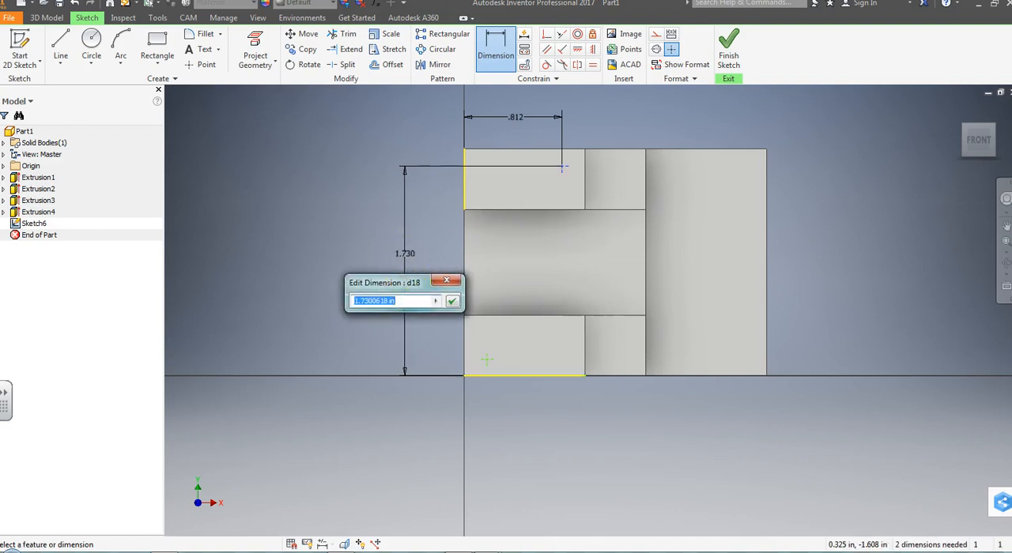
mouse_move(497, 551)
left_click(535, 496)
left_click(353, 127)
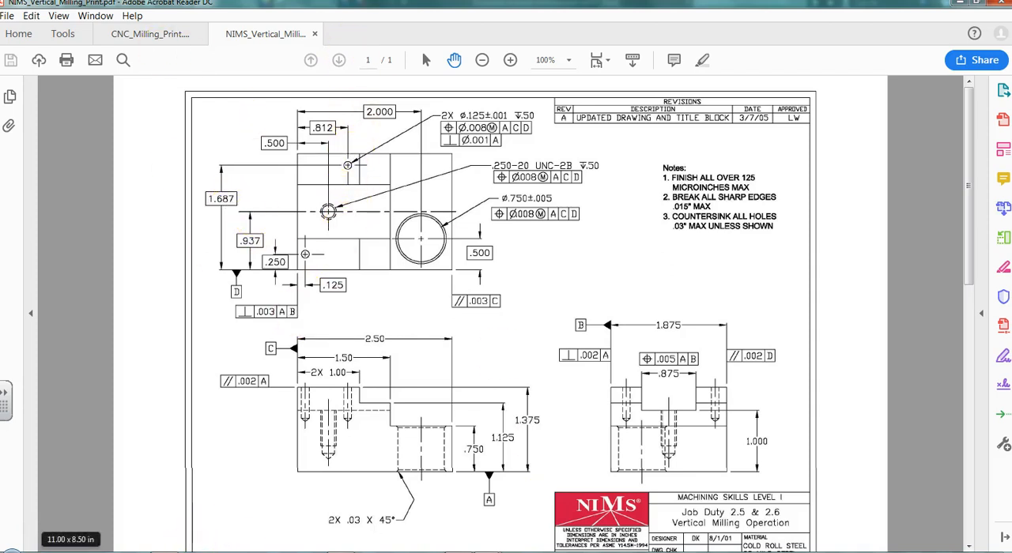
left_click(212, 552)
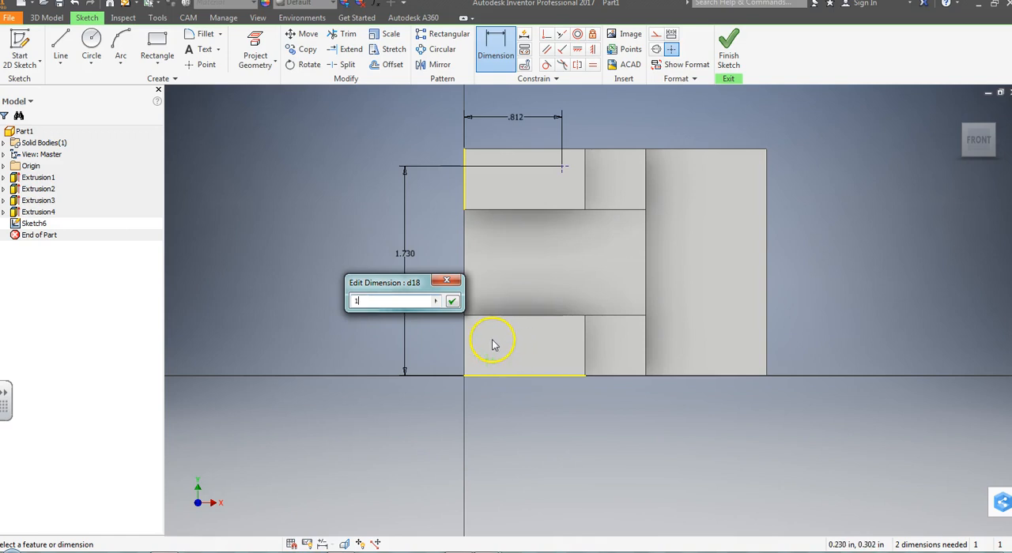
type("387")
key("Return")
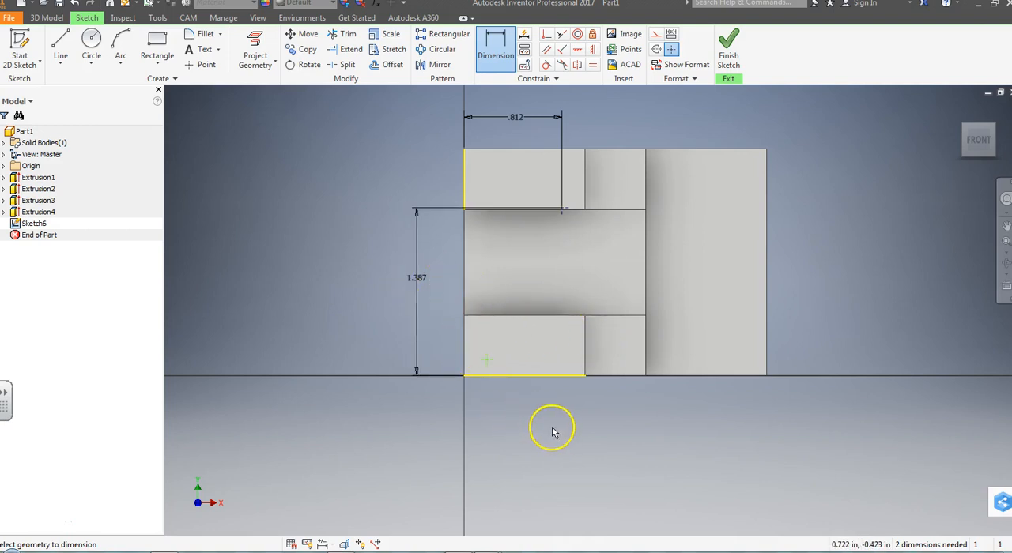
Step: Correct the upper point's vertical dimension to 1.687 in
key("Escape")
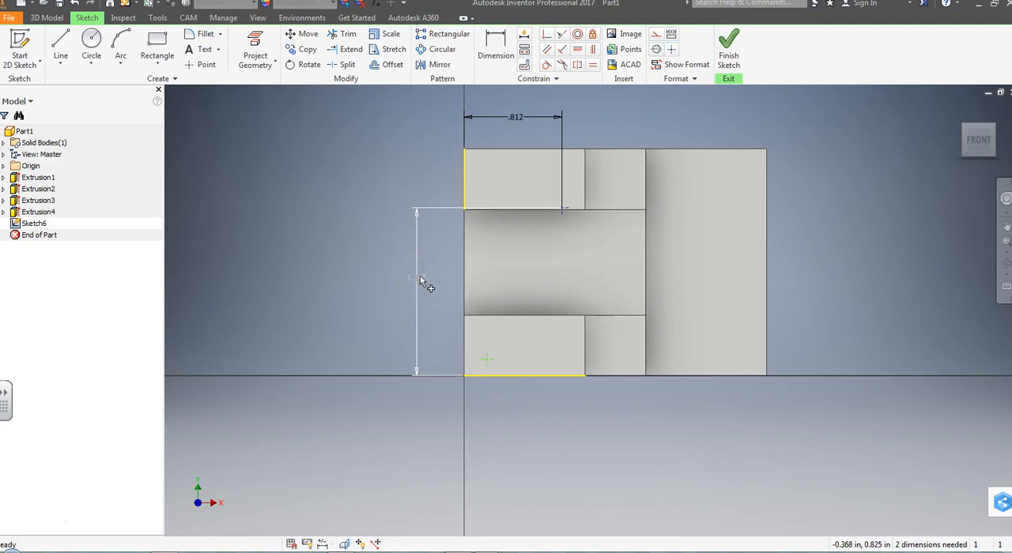
double_click(420, 277)
type("1.687")
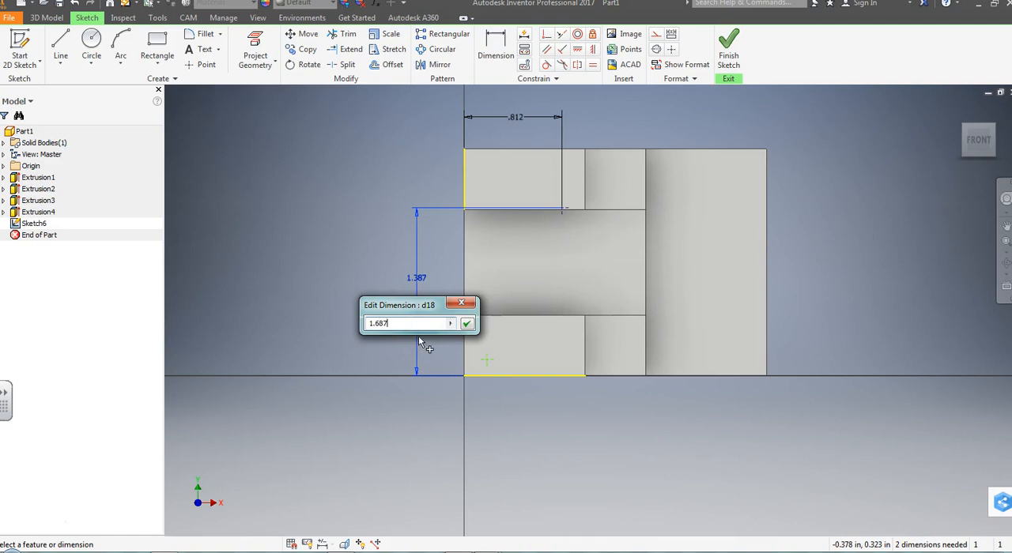
key("Return")
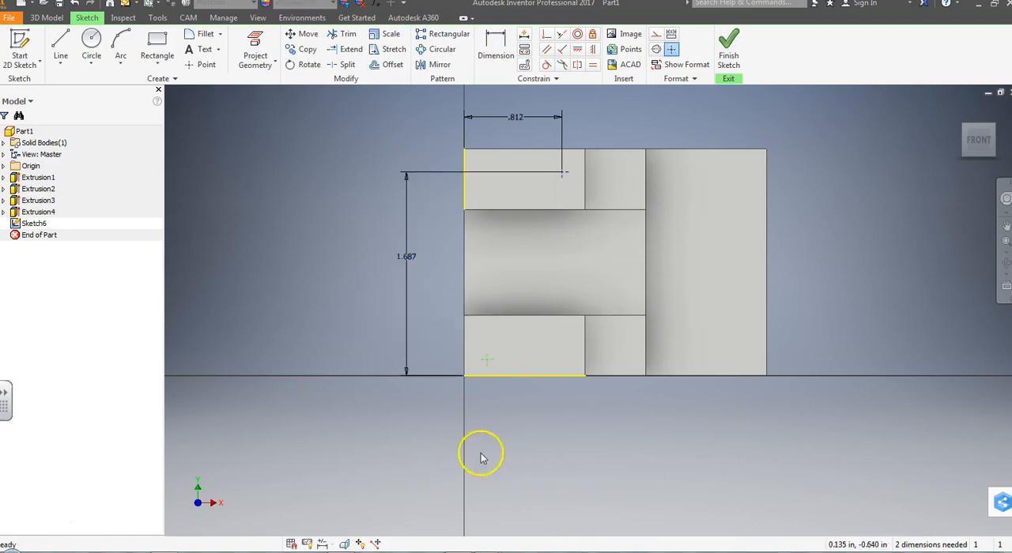
Step: Dimension the lower point .125 in horizontally from the part's left edge, checking its location on the PDF print
left_click(464, 365)
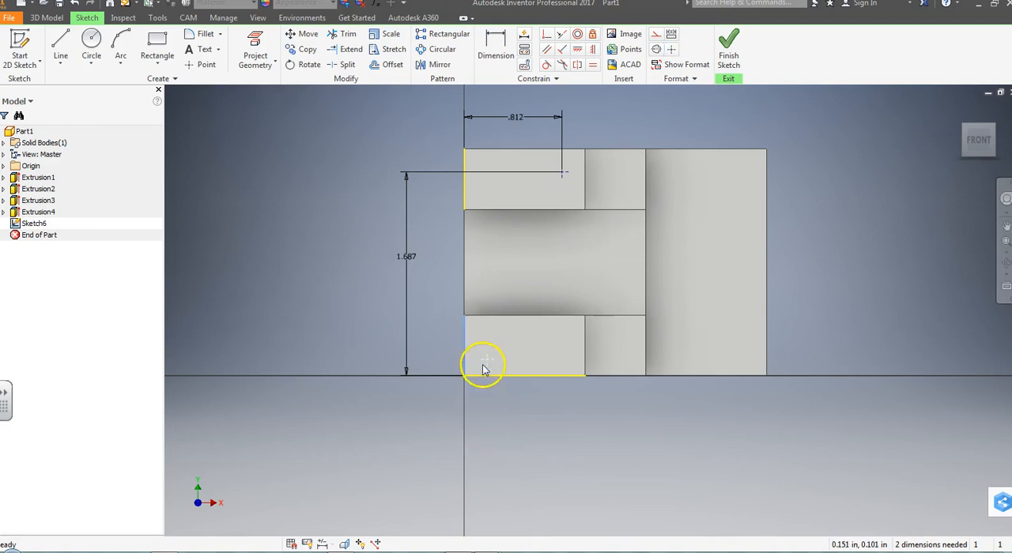
left_click(495, 49)
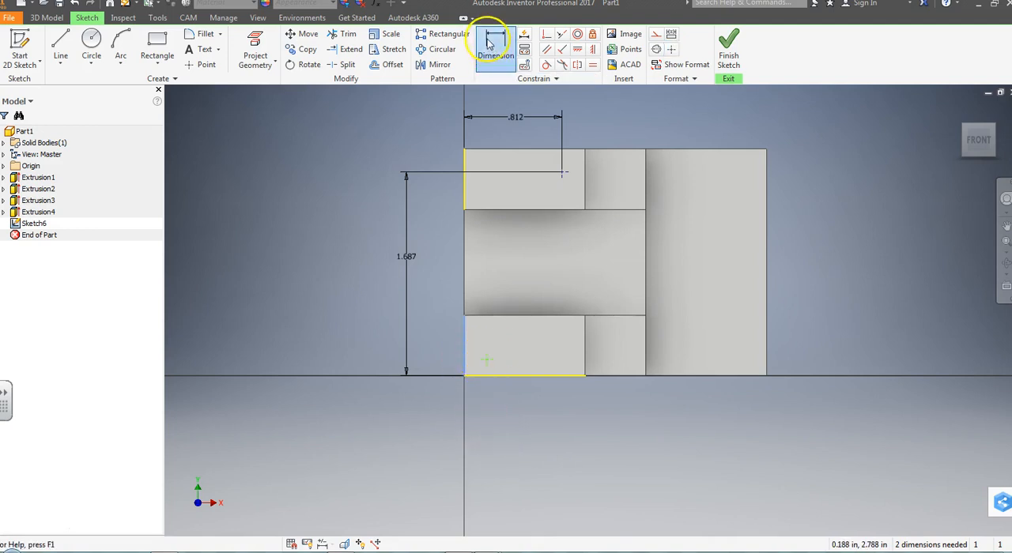
left_click(487, 360)
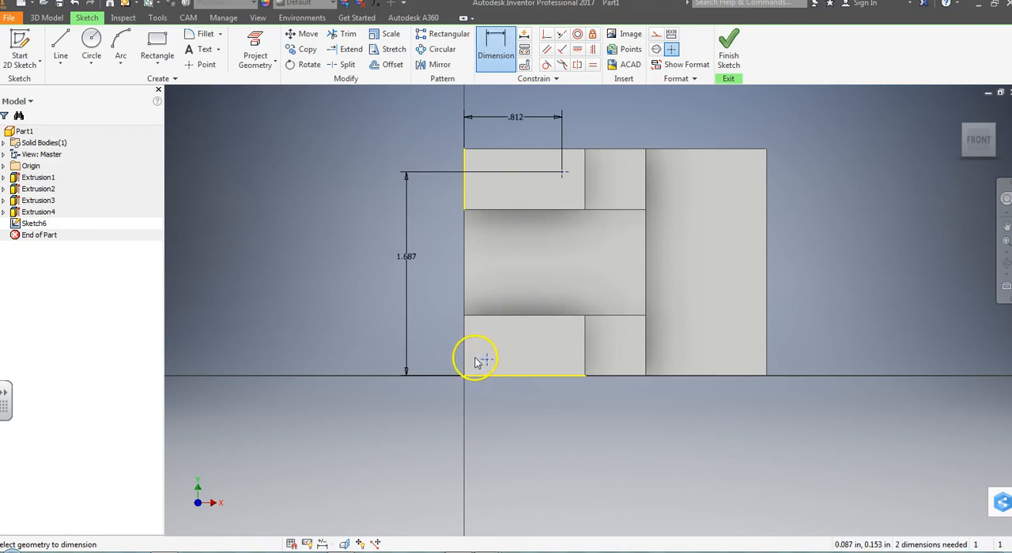
left_click(466, 357)
left_click(474, 420)
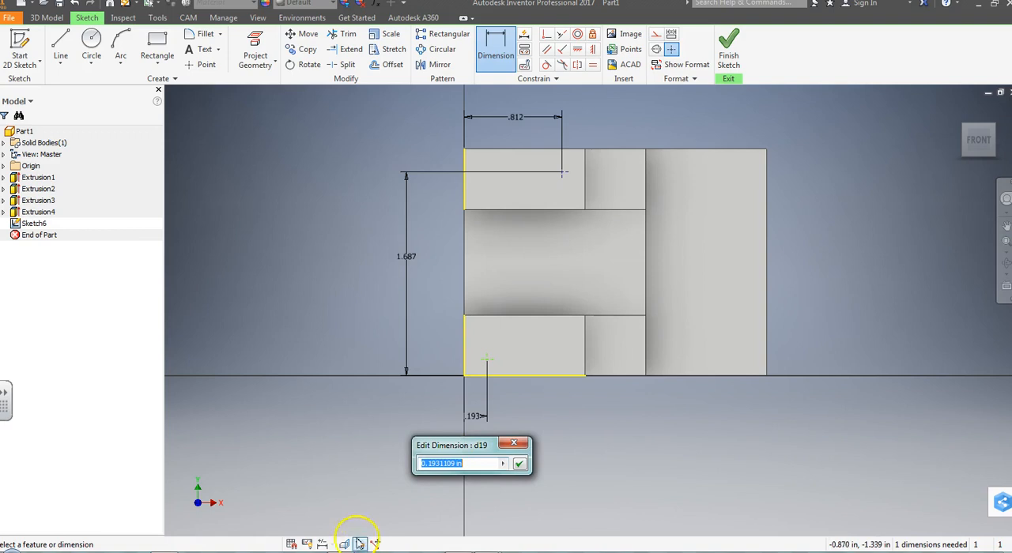
mouse_move(527, 545)
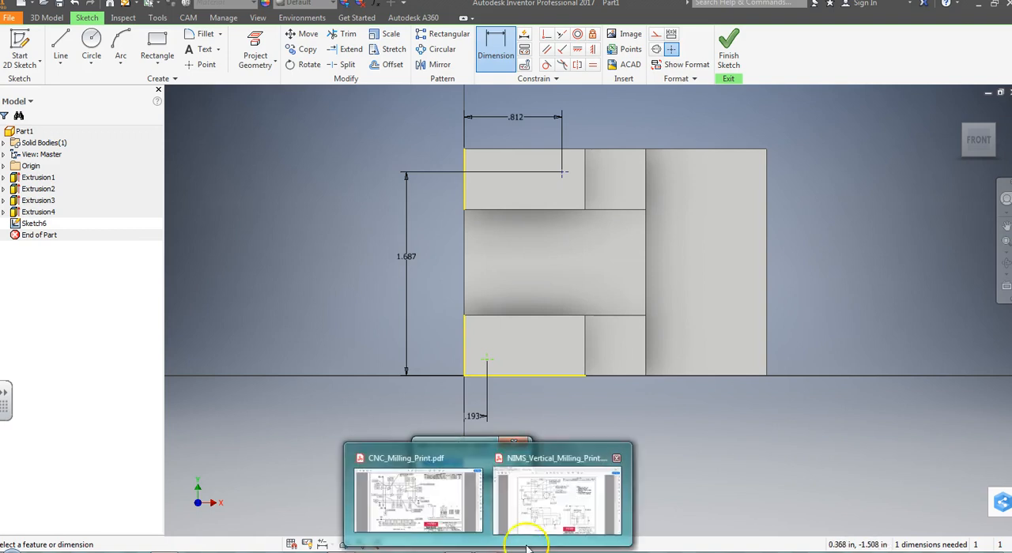
left_click(548, 496)
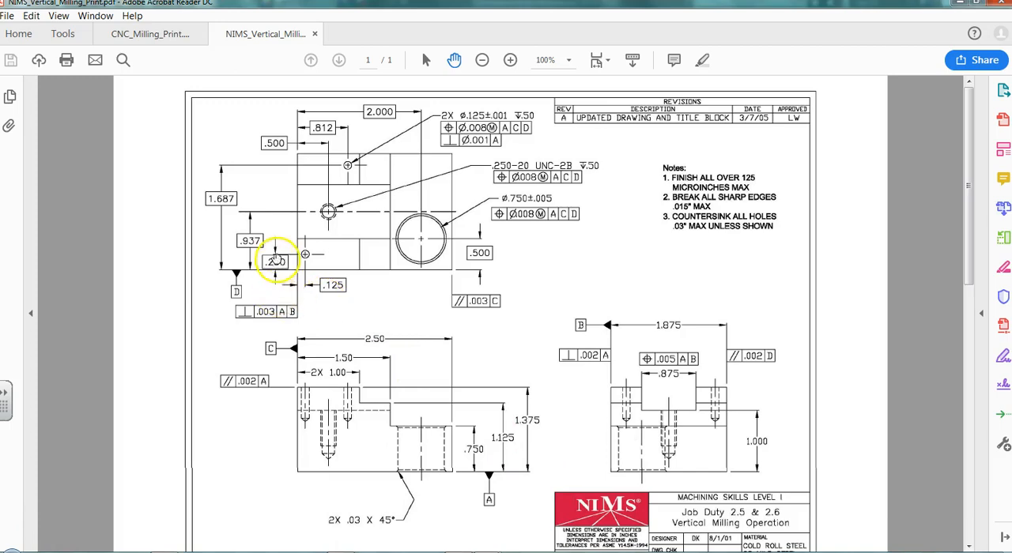
left_click(303, 551)
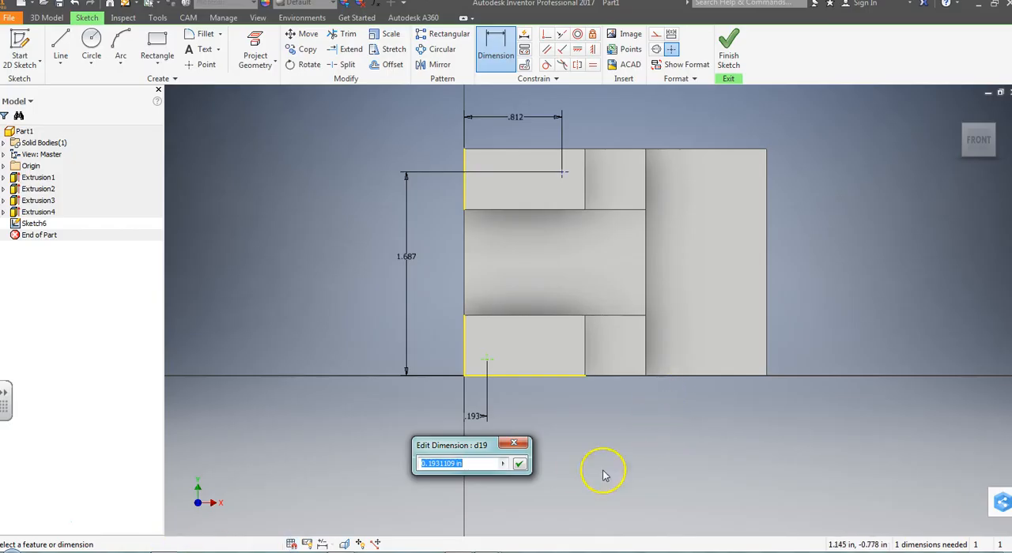
type(".125")
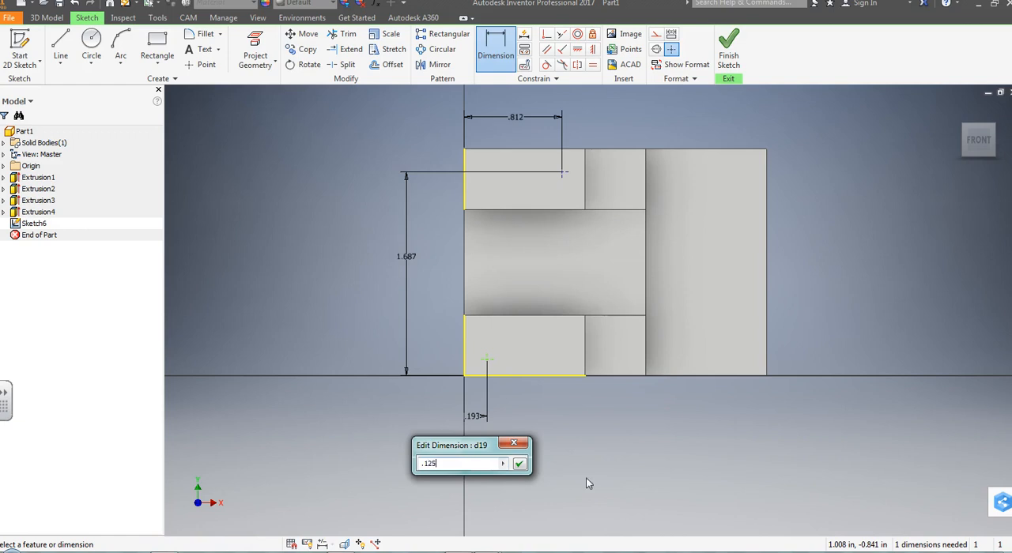
key("Return")
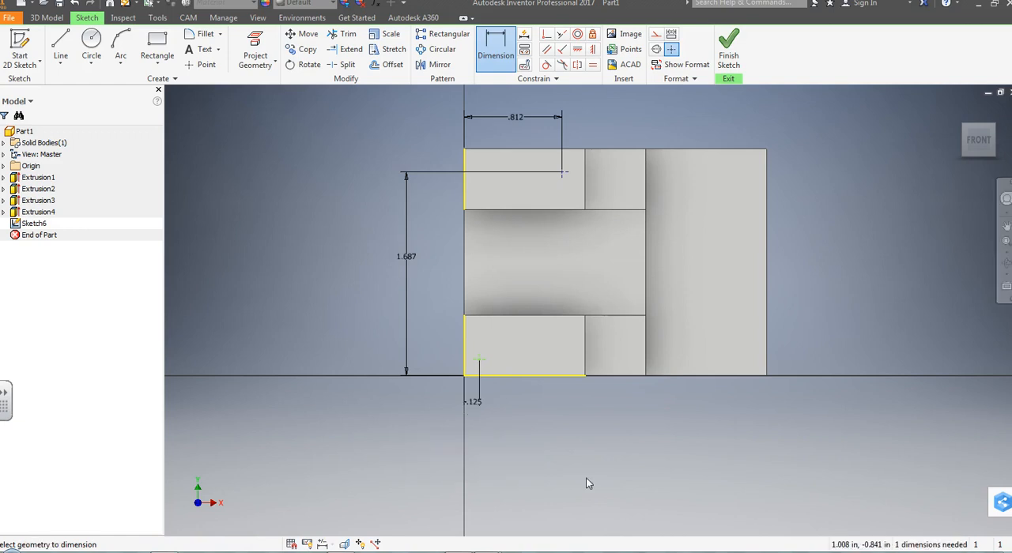
Step: Dimension the lower point .25 in vertically from the part's lower edge and finish the sketch
left_click(492, 381)
left_click(427, 365)
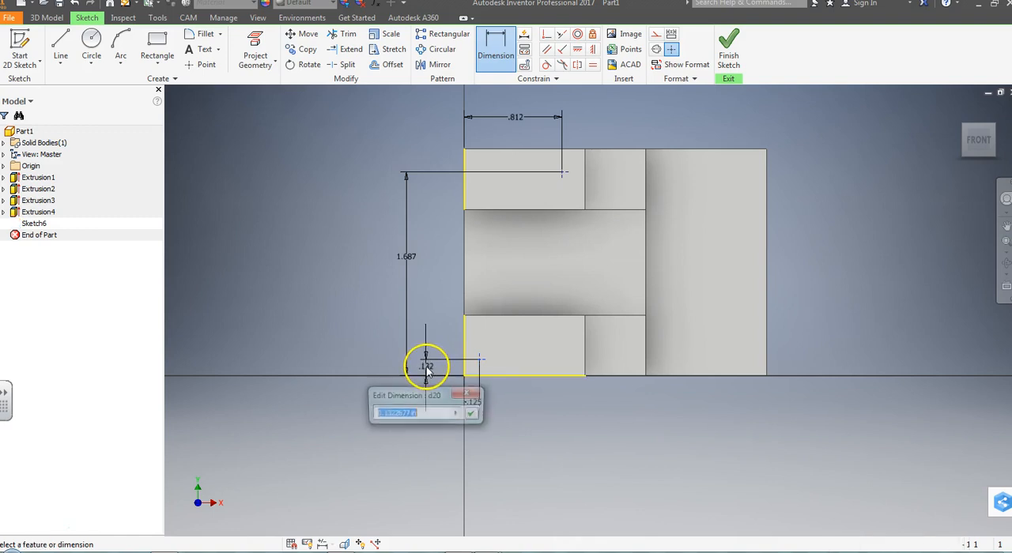
type(".25")
key("Return")
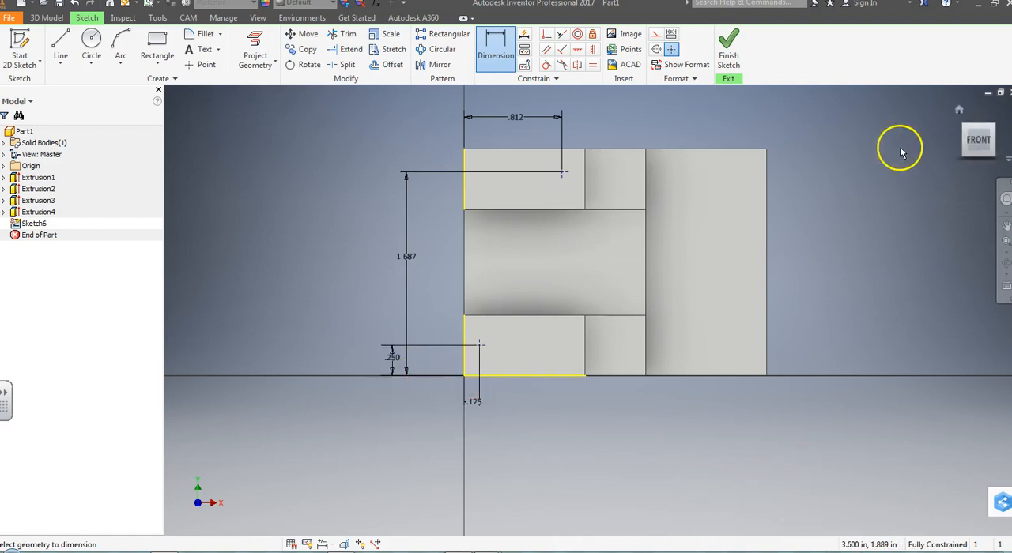
left_click(734, 65)
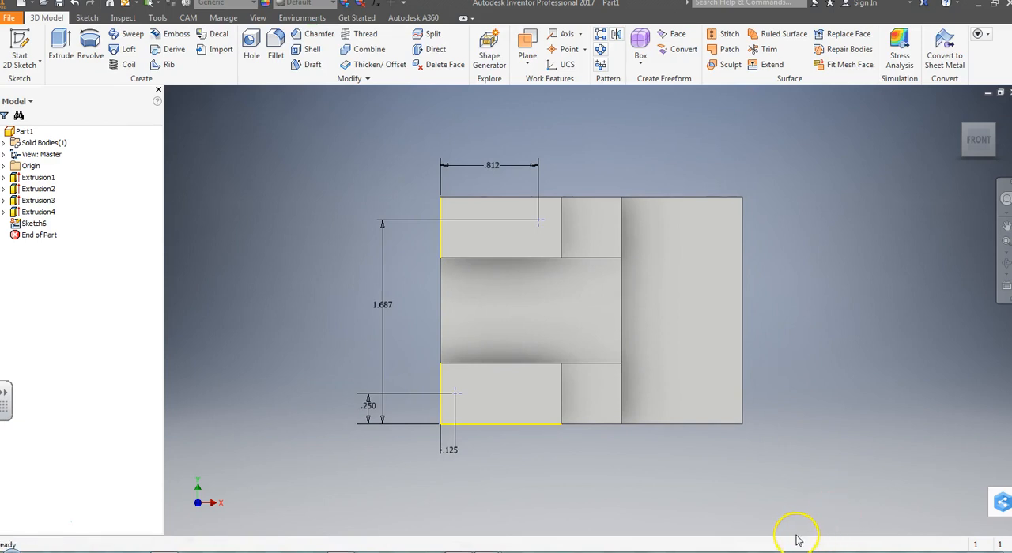
mouse_move(985, 136)
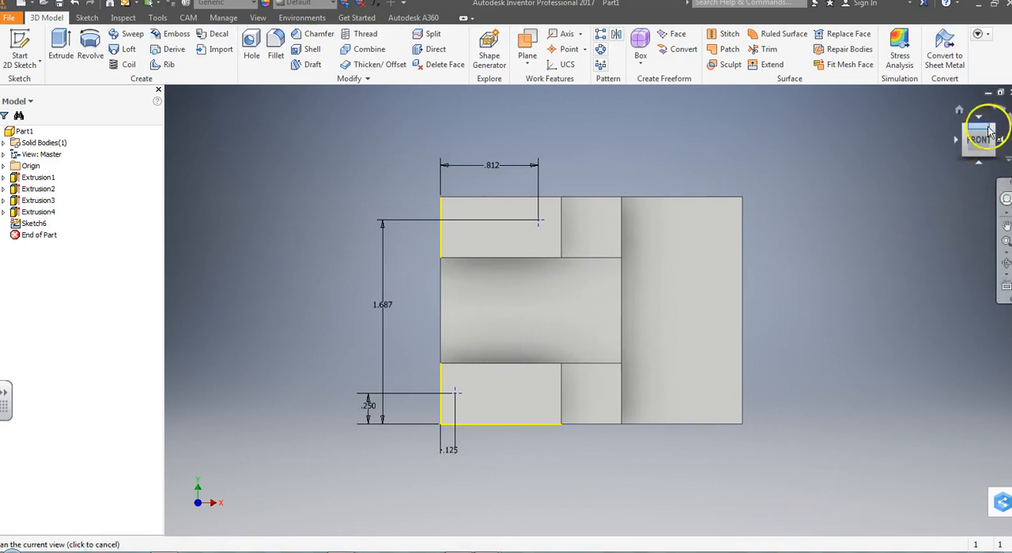
left_click(984, 168)
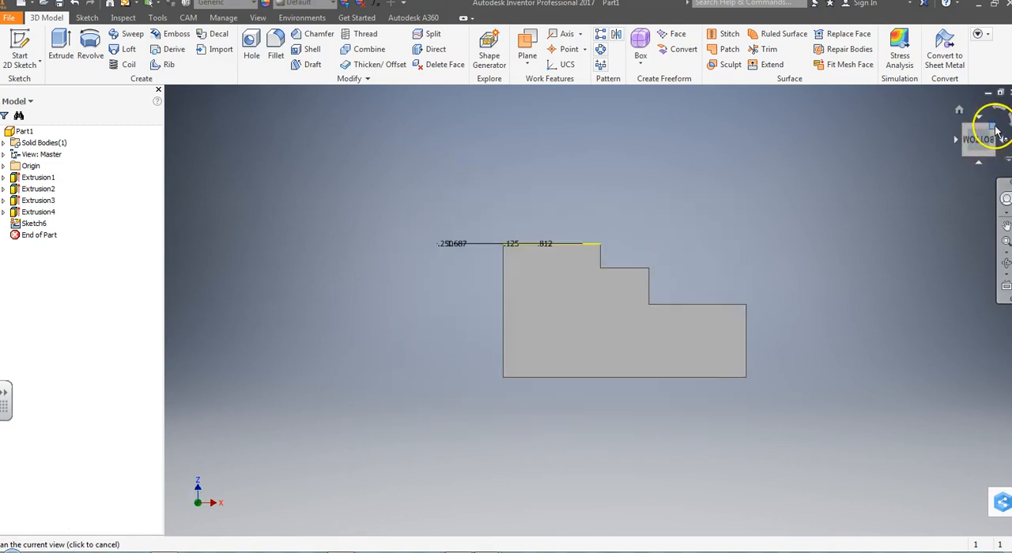
Step: Drill plain holes at the two sketched points with a 0.125 in diameter and .5 in depth
left_click(997, 132)
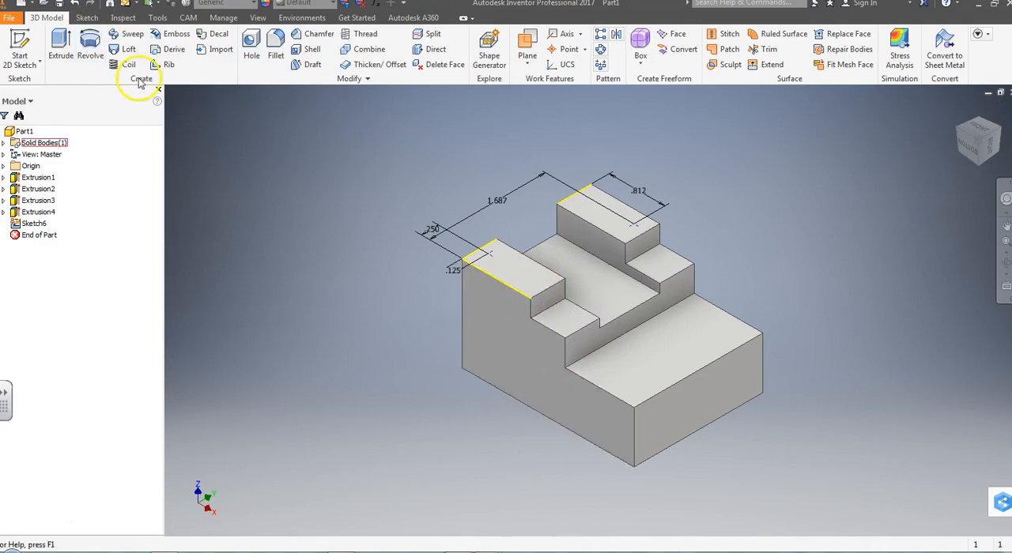
left_click(250, 55)
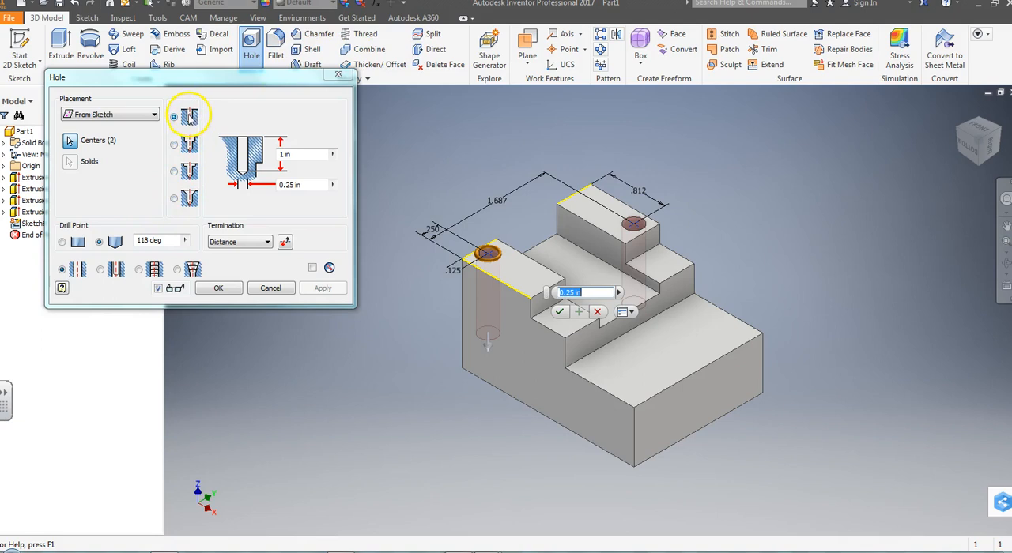
left_click(269, 155)
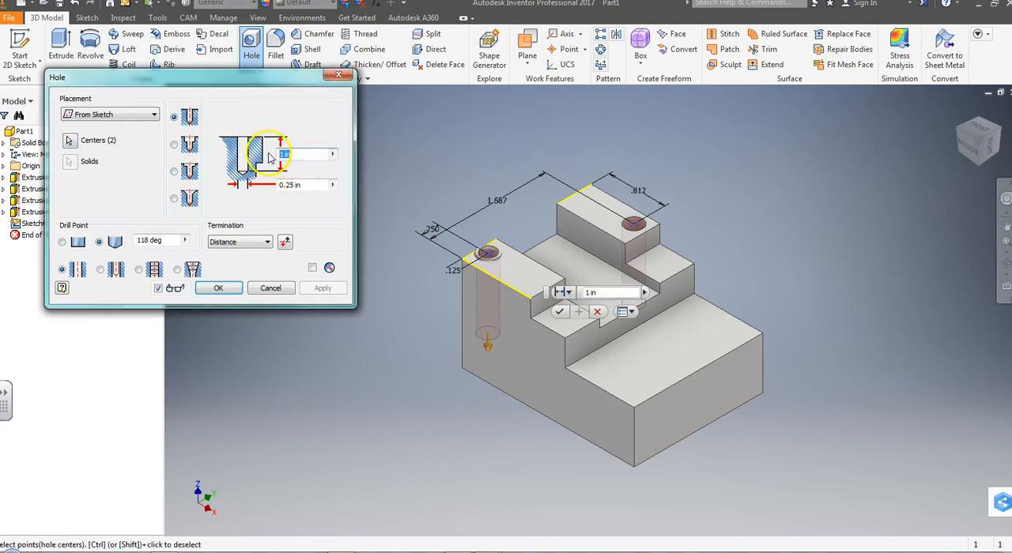
left_click(305, 185)
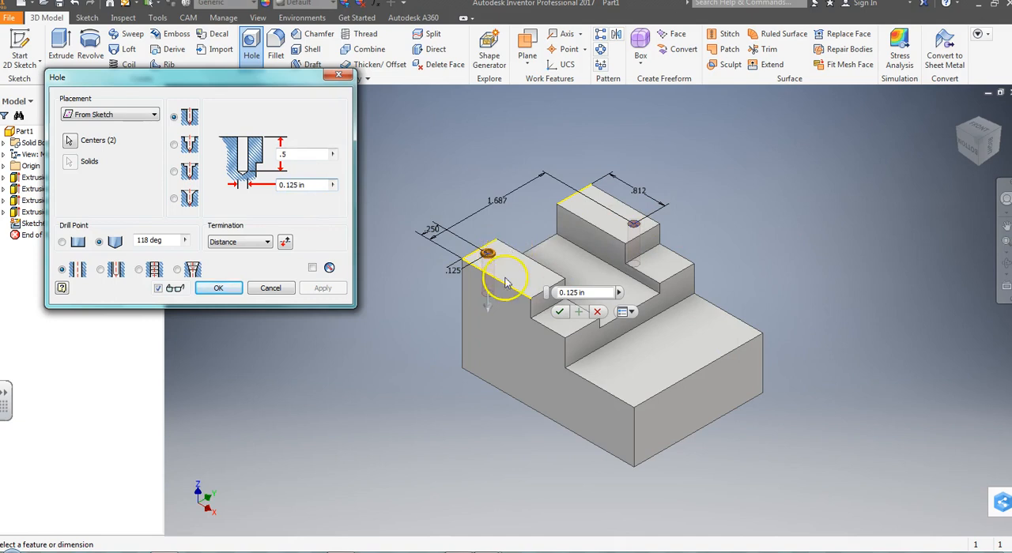
left_click(218, 288)
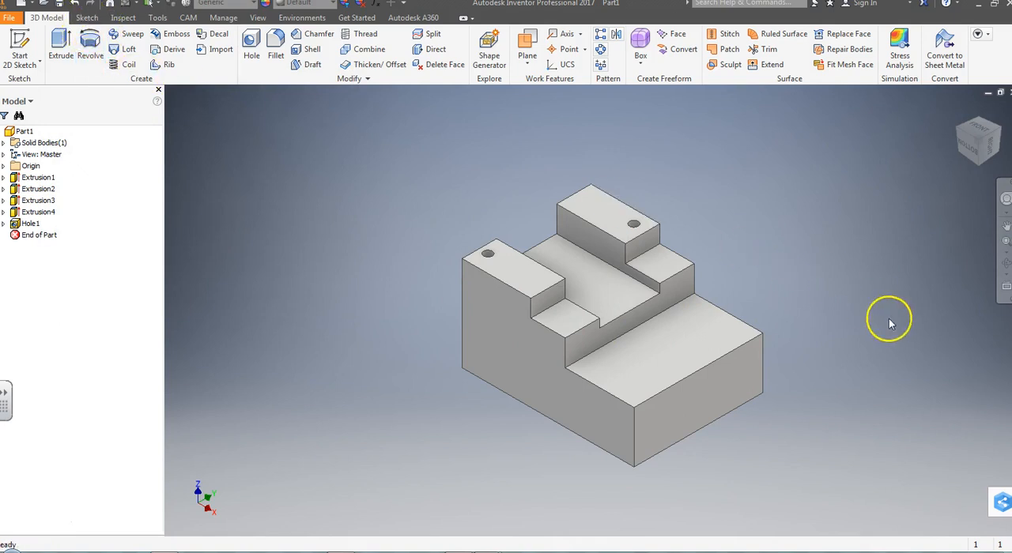
Step: Start a new 2D sketch on the part's lowest step face, viewed from the front
left_click(981, 136)
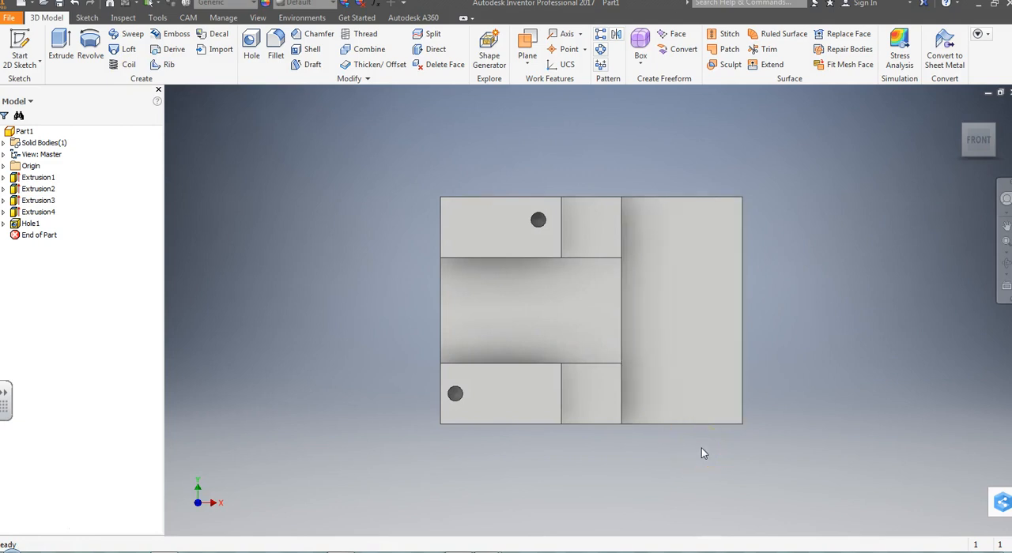
left_click(707, 265)
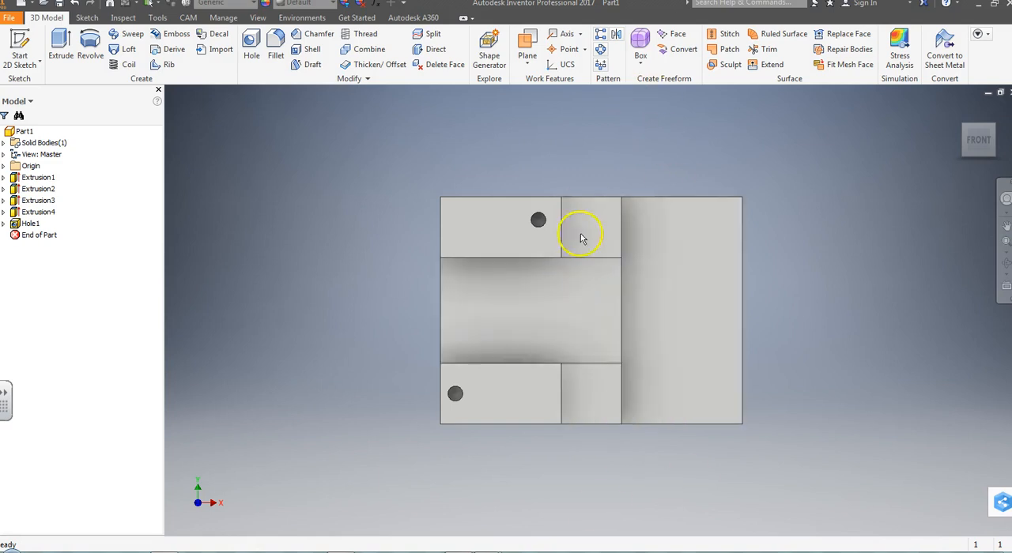
left_click(22, 63)
left_click(23, 92)
left_click(710, 345)
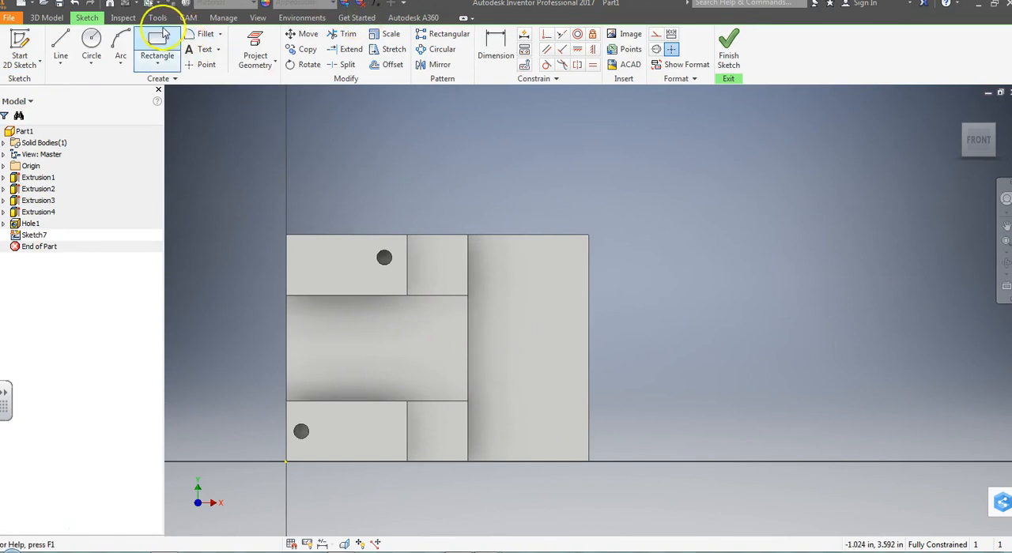
Step: Sketch two .5 in diameter circles on the lowest step face, one above the other
left_click(93, 49)
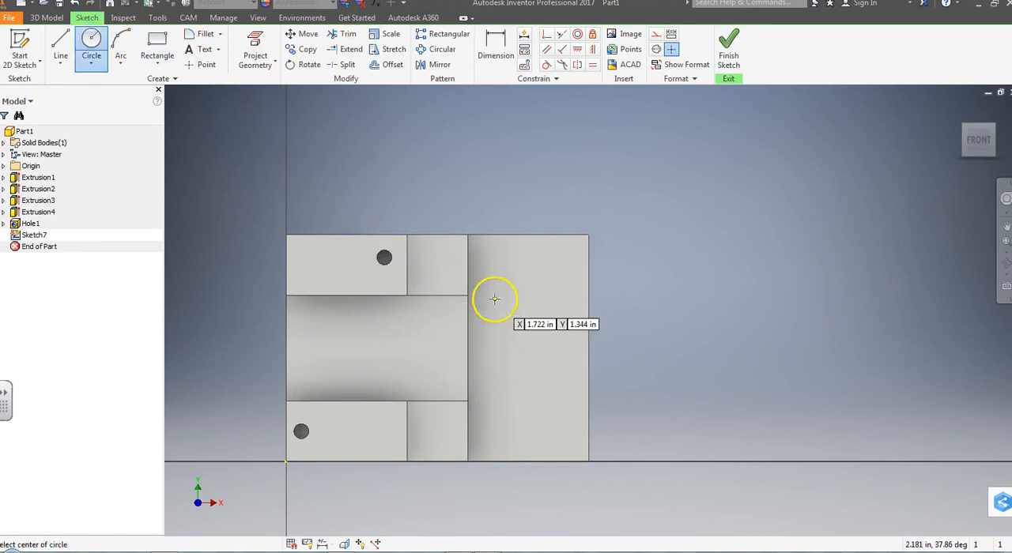
left_click(530, 283)
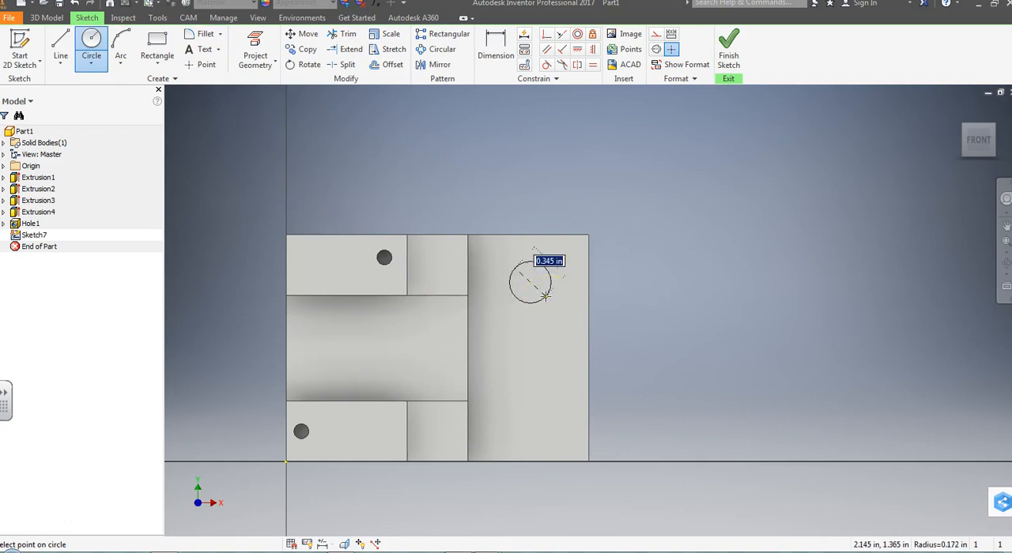
key("Return")
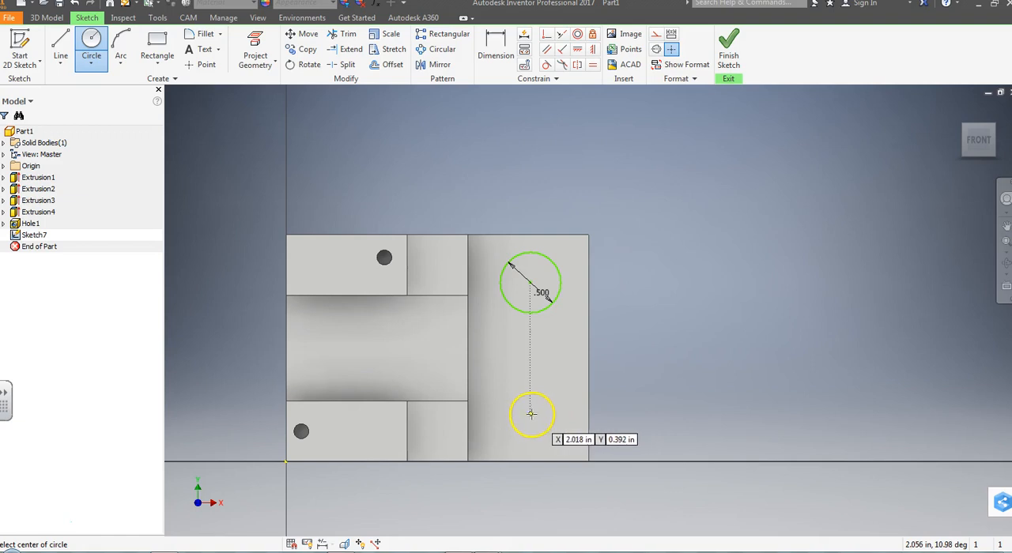
left_click(529, 414)
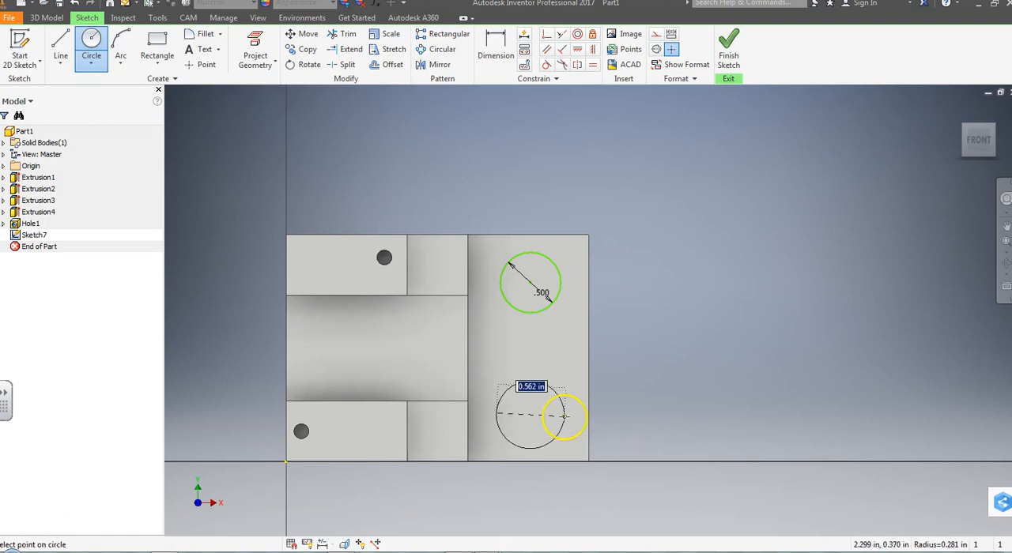
type(".5")
key("Return")
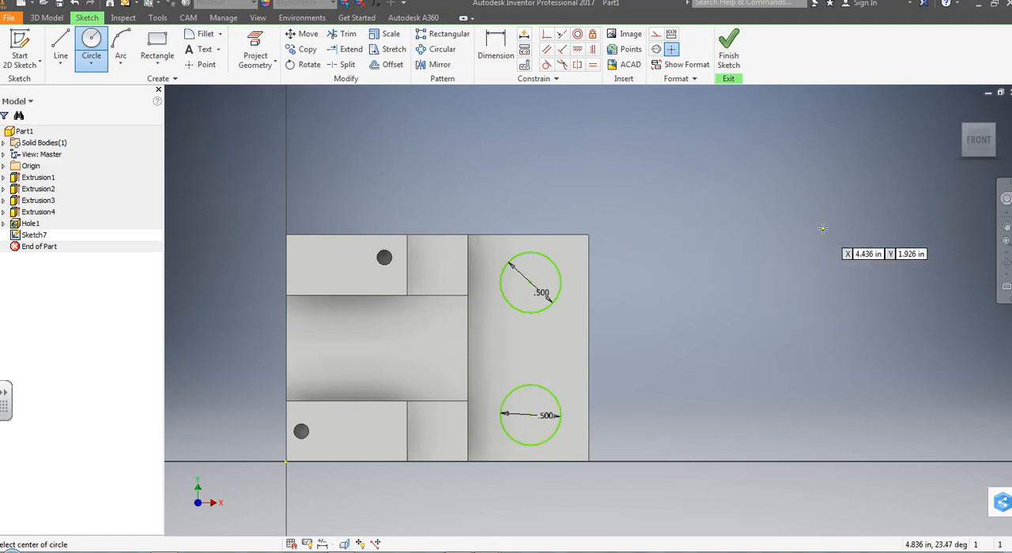
Step: Dimension the upper circle's center .45 in horizontally from the part's right edge
left_click(496, 49)
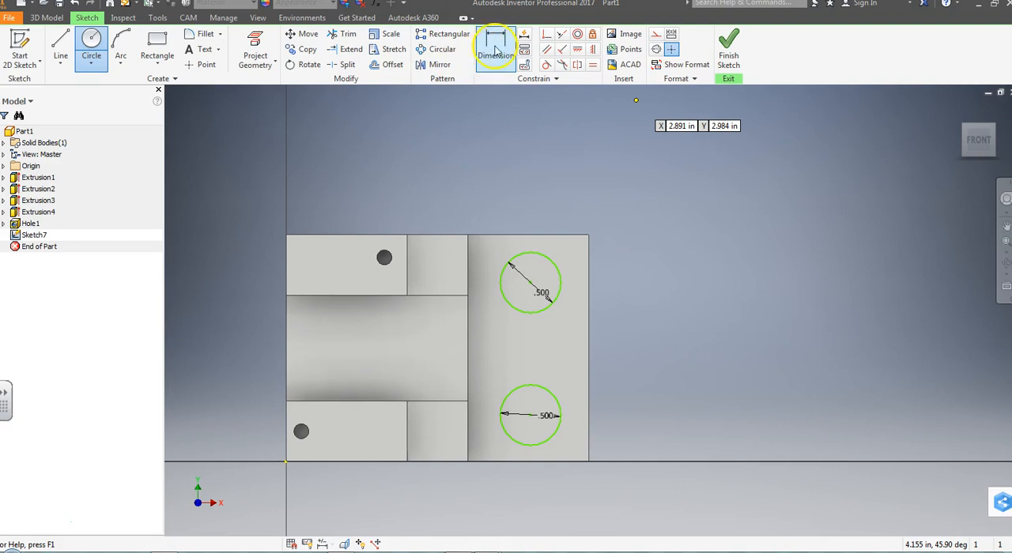
left_click(529, 286)
left_click(589, 285)
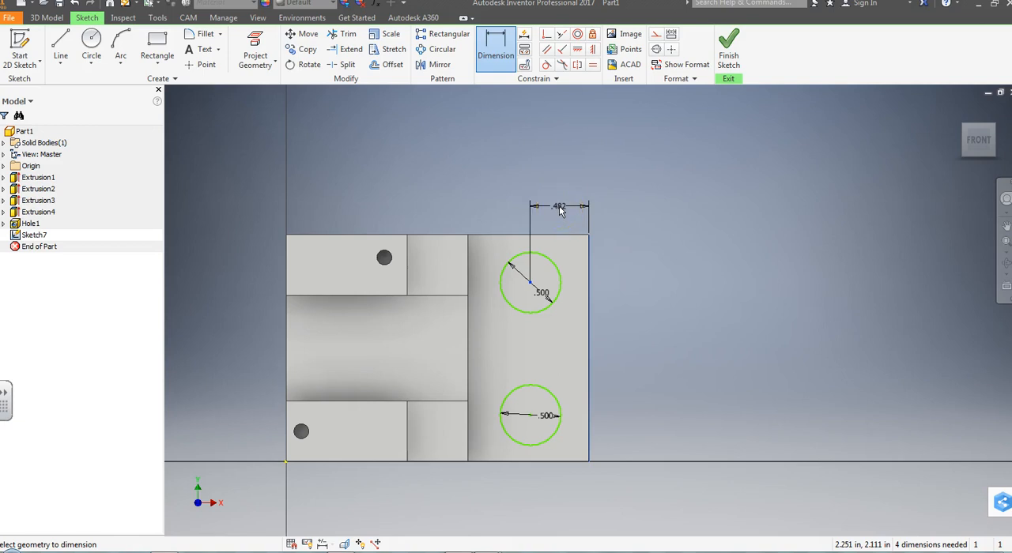
left_click(560, 209)
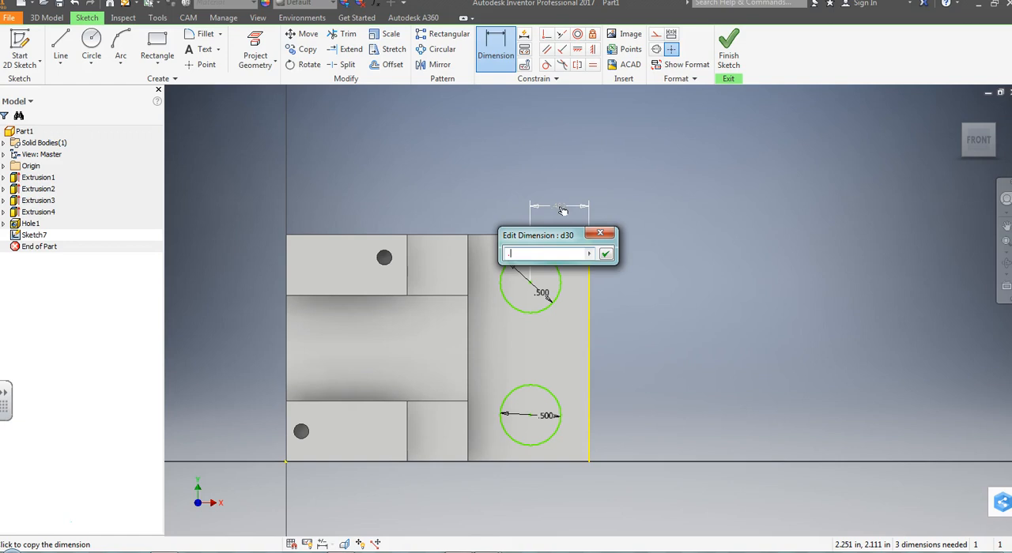
key("Return")
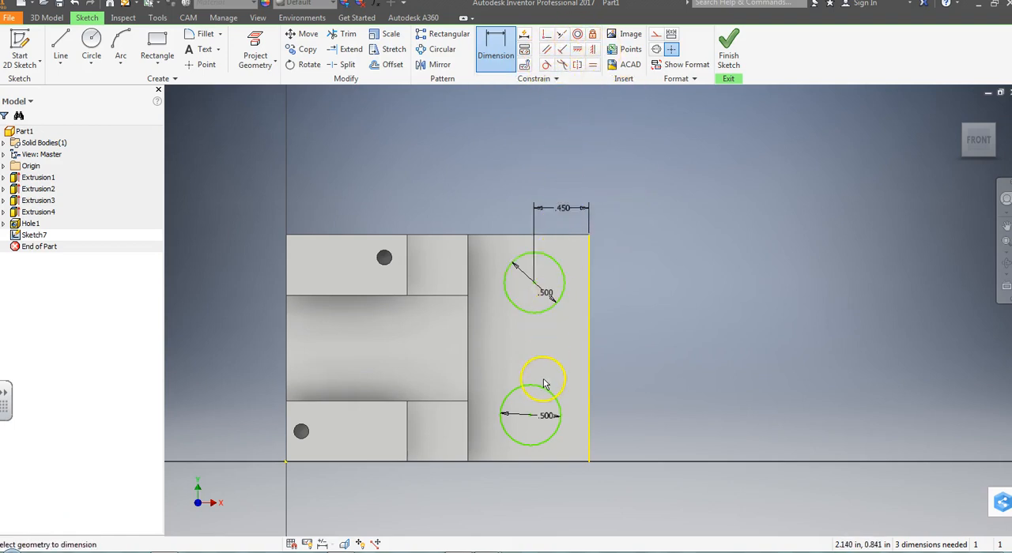
Step: Dimension the lower circle's center .45 in horizontally from the part's right edge
left_click(593, 417)
left_click(589, 427)
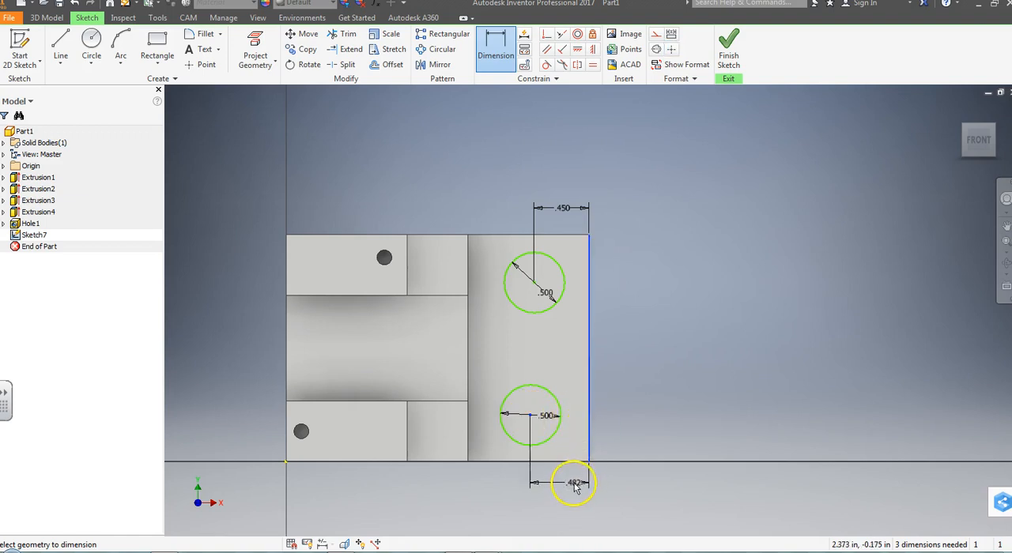
left_click(559, 488)
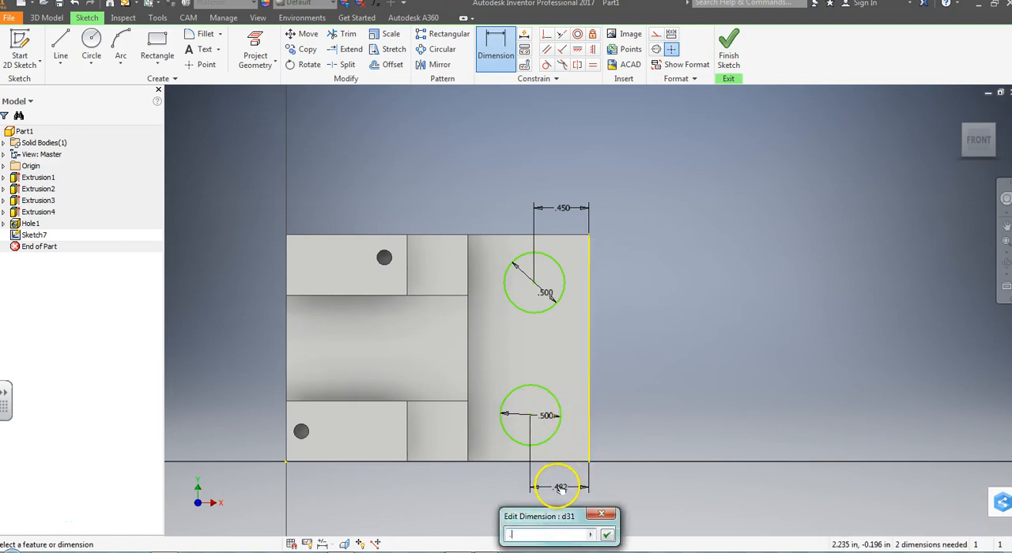
key("Return")
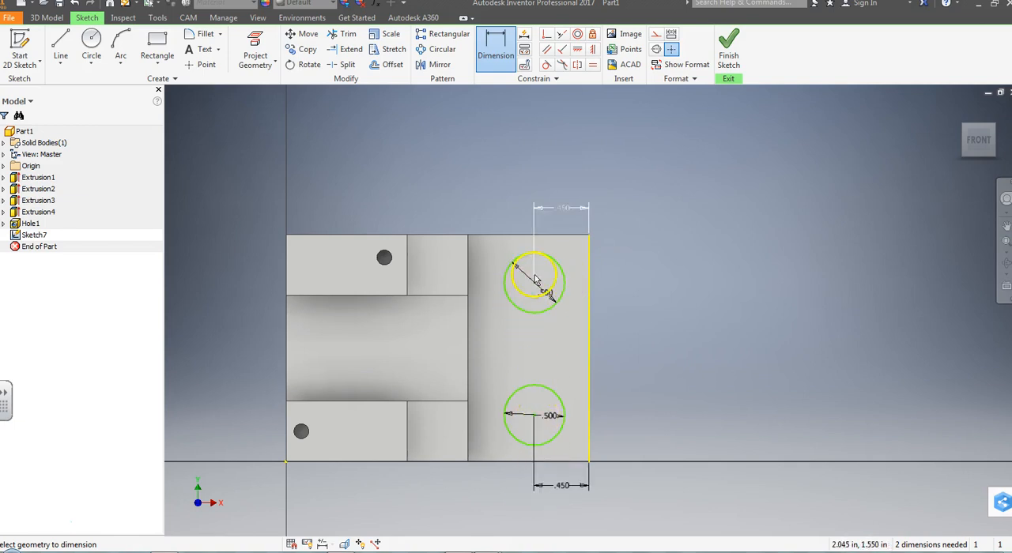
Step: Dimension the vertical distance between the two circle centers as 1 in
left_click(500, 60)
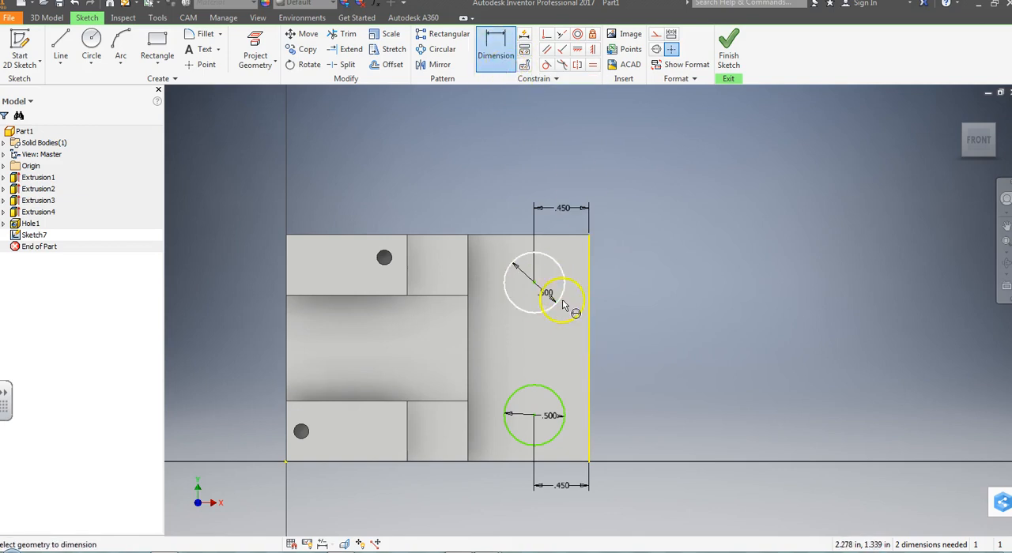
left_click(537, 420)
left_click(635, 352)
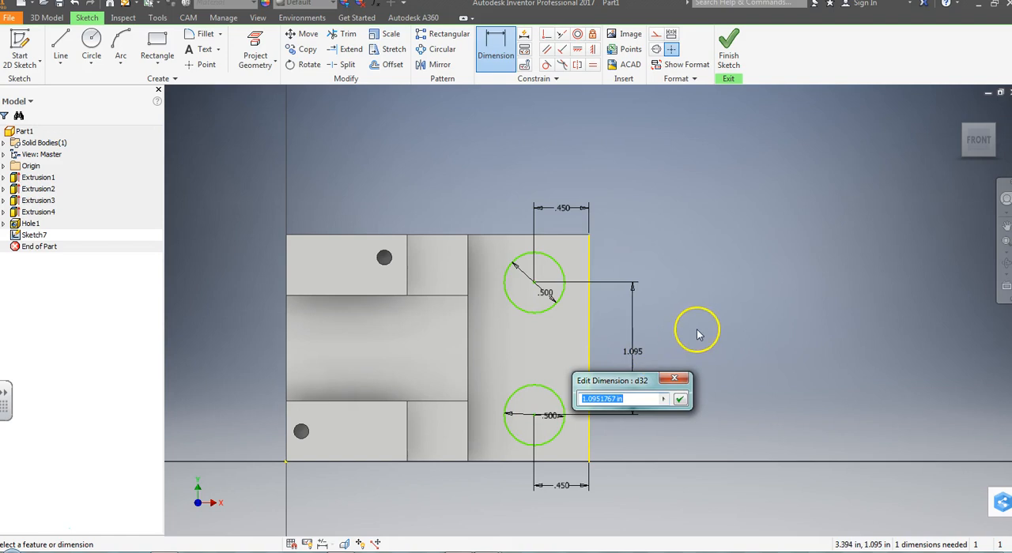
type("1.")
key("Return")
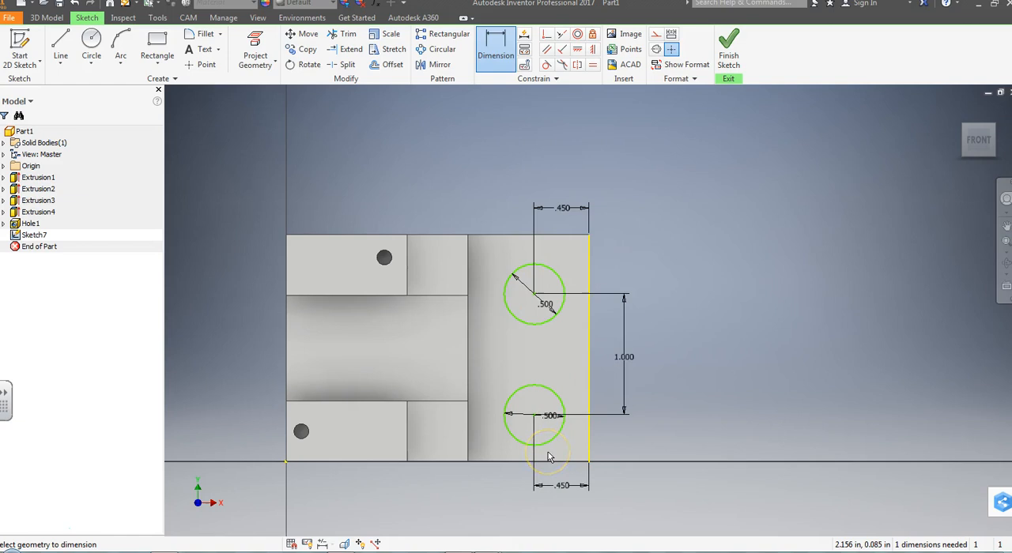
left_click(595, 232)
left_click(598, 314)
left_click(560, 462)
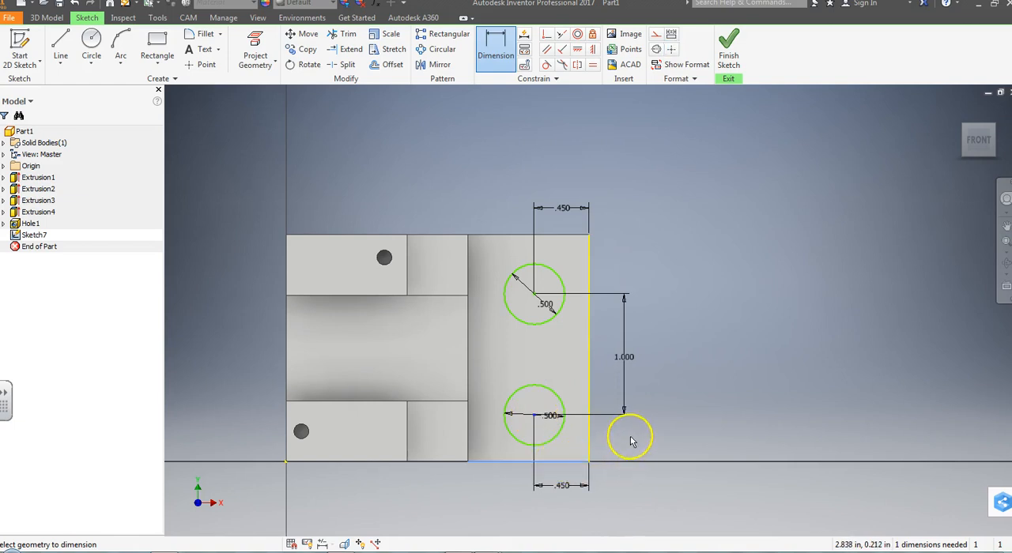
left_click(537, 416)
left_click(557, 423)
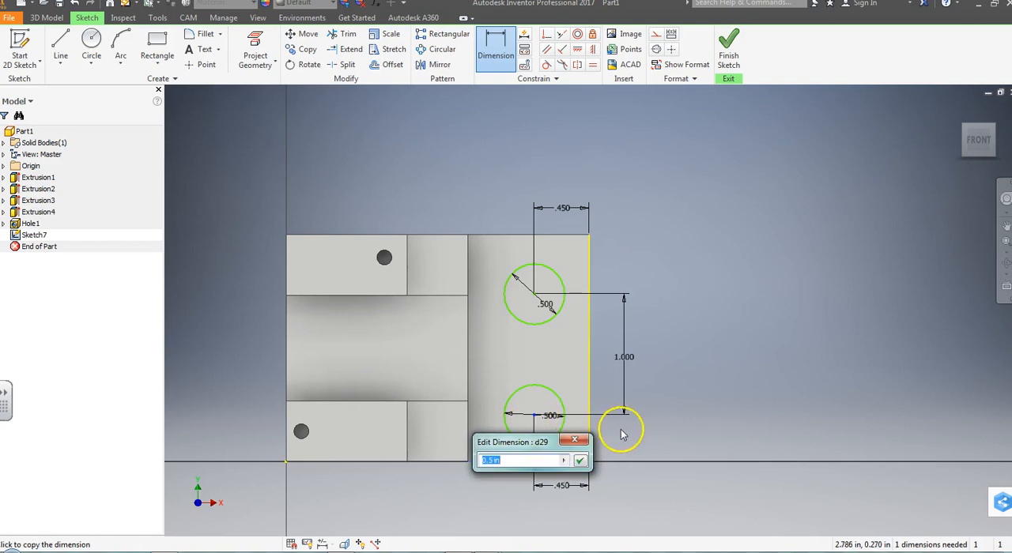
left_click(583, 461)
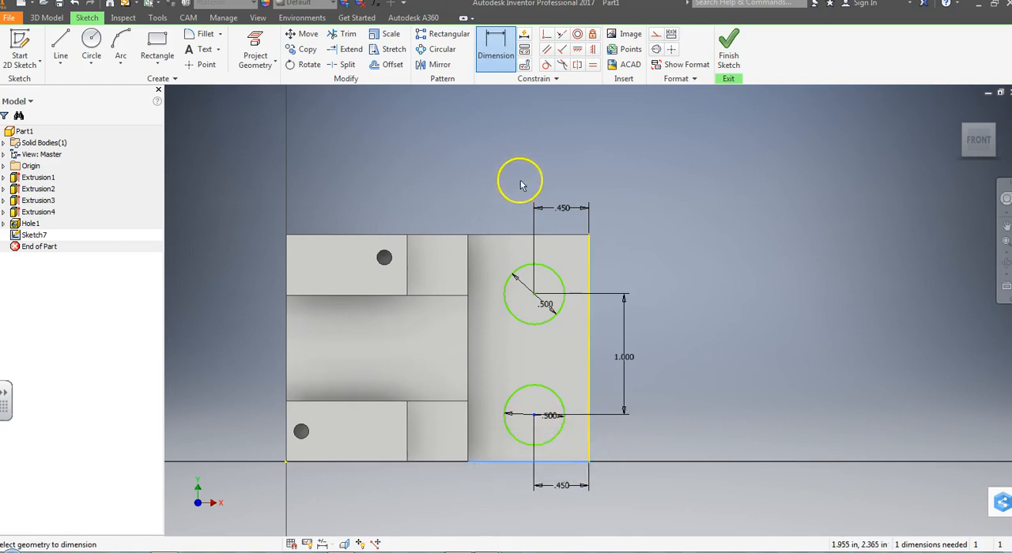
left_click(534, 418)
left_click(511, 463)
left_click(534, 417)
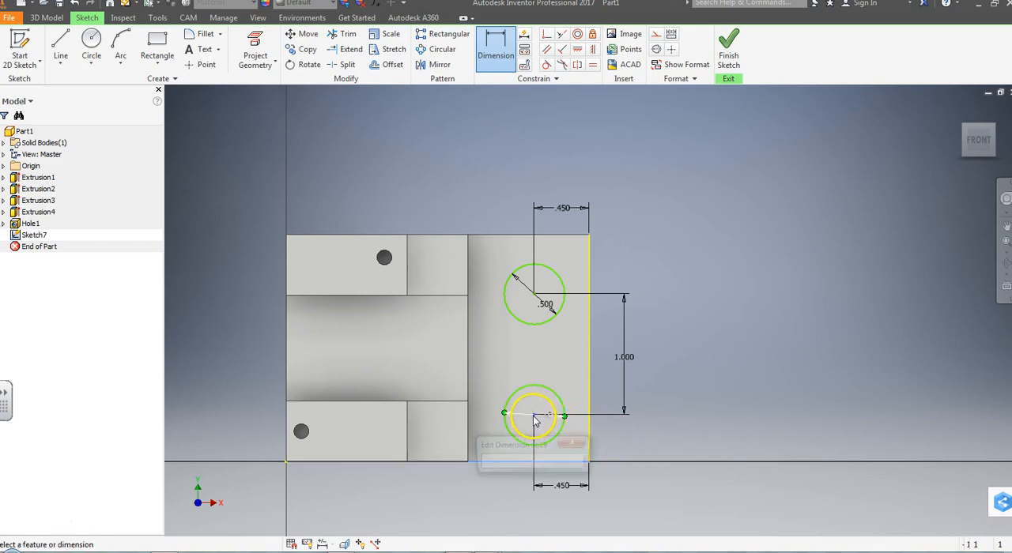
left_click(578, 442)
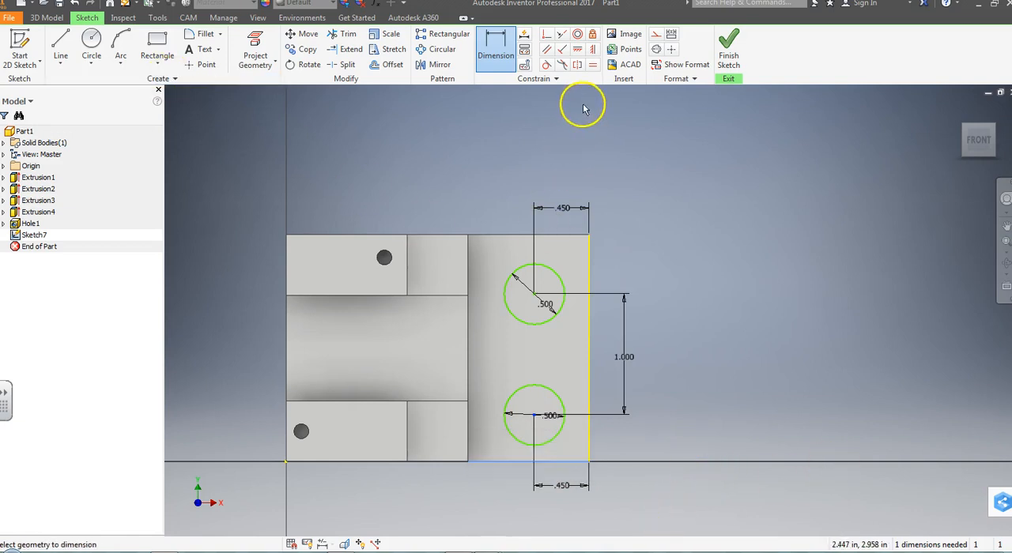
key("Escape")
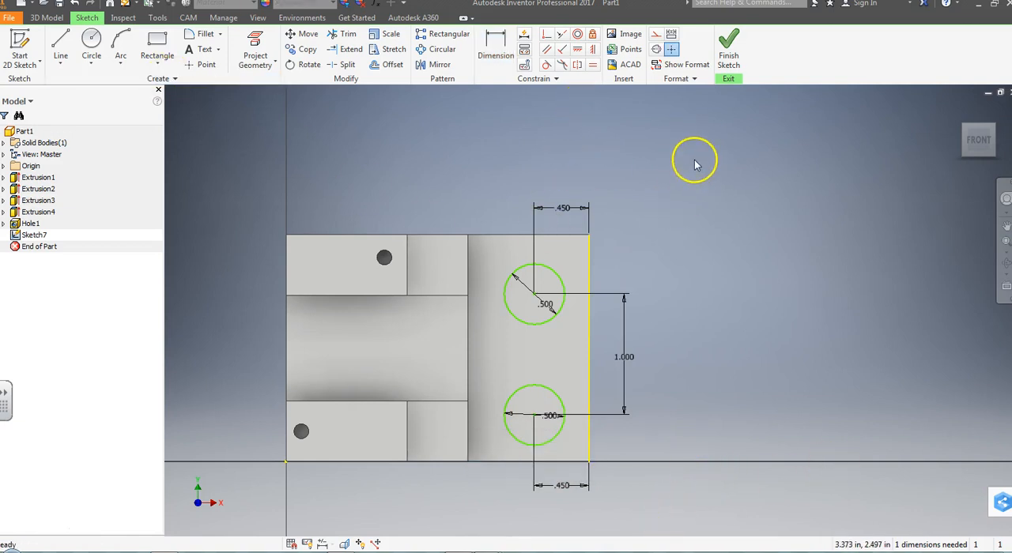
Step: Dimension the lower circle's center .375 in vertically from the part's lower edge
scroll(522, 486, "up", 3)
middle_click_drag(522, 486, 551, 389)
scroll(546, 375, "up", 2)
scroll(547, 384, "down", 5)
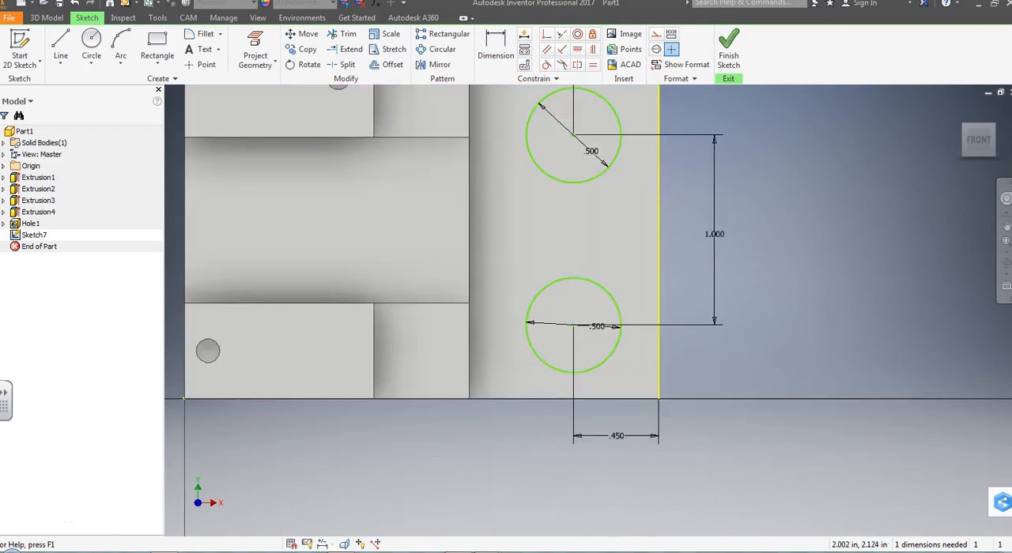
left_click(496, 47)
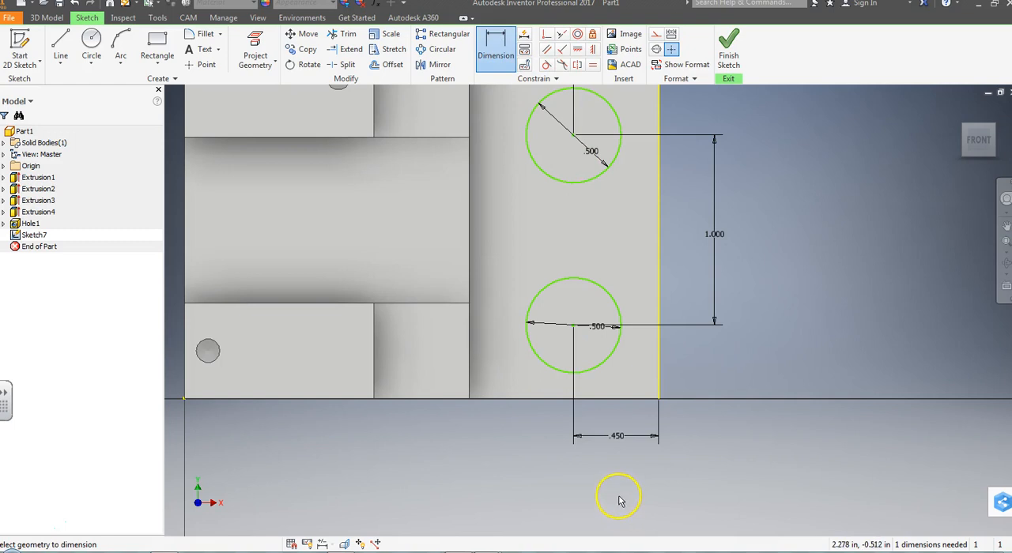
left_click(597, 401)
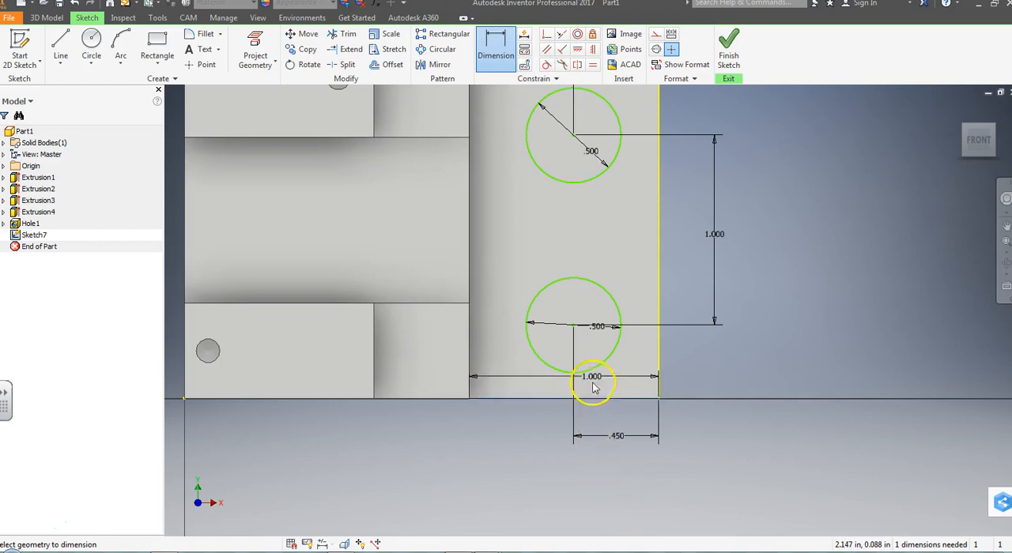
left_click(575, 329)
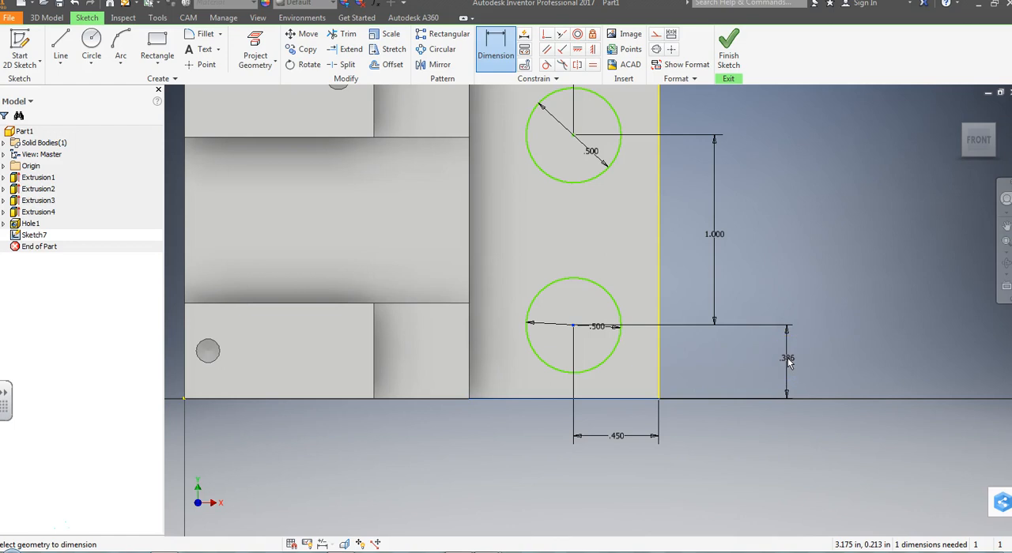
left_click(788, 361)
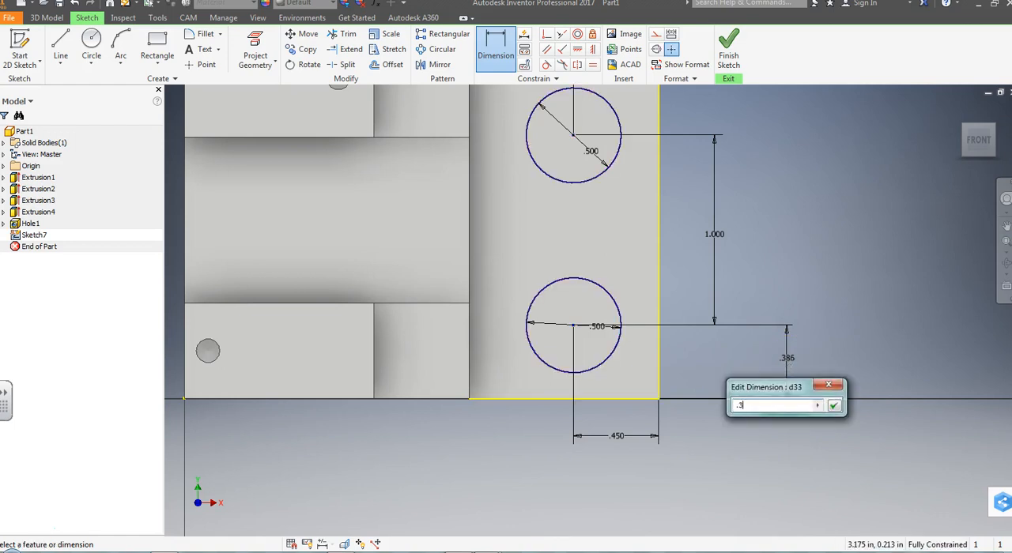
key("Return")
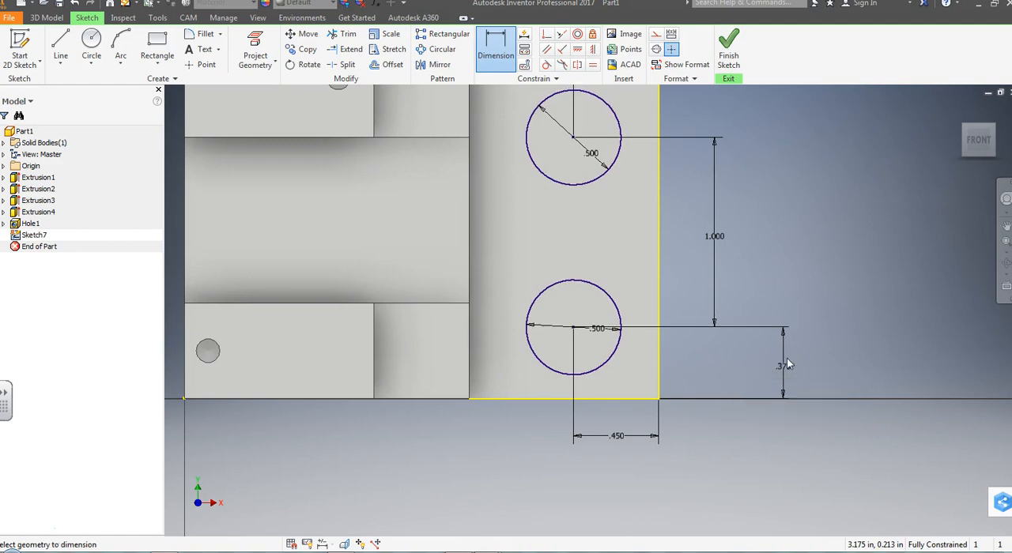
scroll(790, 173, "down", 3)
mouse_move(802, 210)
middle_mouse_down()
mouse_move(683, 412)
mouse_move(714, 290)
middle_mouse_up()
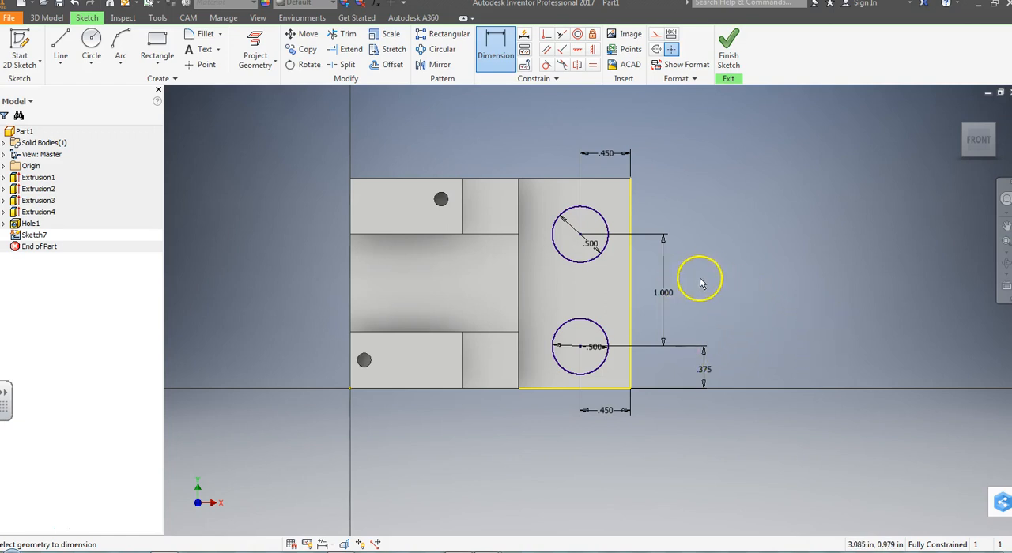
Step: Draw a vertical line joining the left sides of the upper and lower .5 in circles at their tangent points
scroll(703, 281, "down", 2)
scroll(705, 282, "up", 3)
scroll(703, 281, "up", 3)
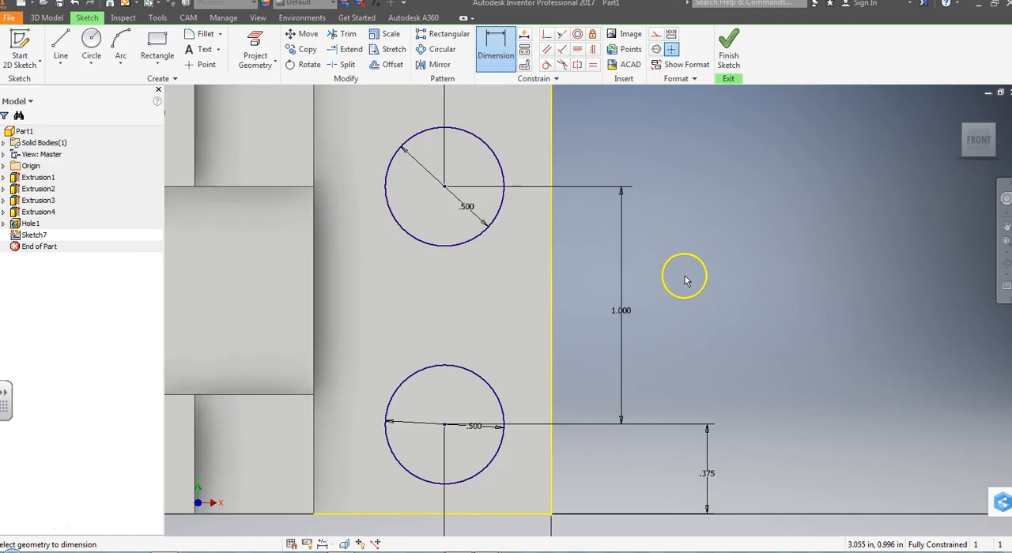
middle_click_drag(718, 294, 766, 298)
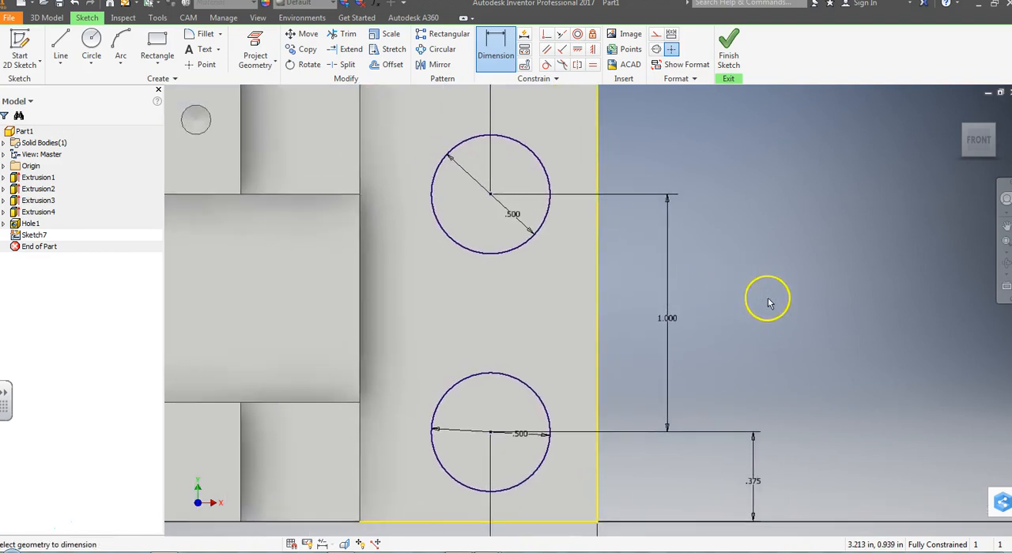
left_click(63, 47)
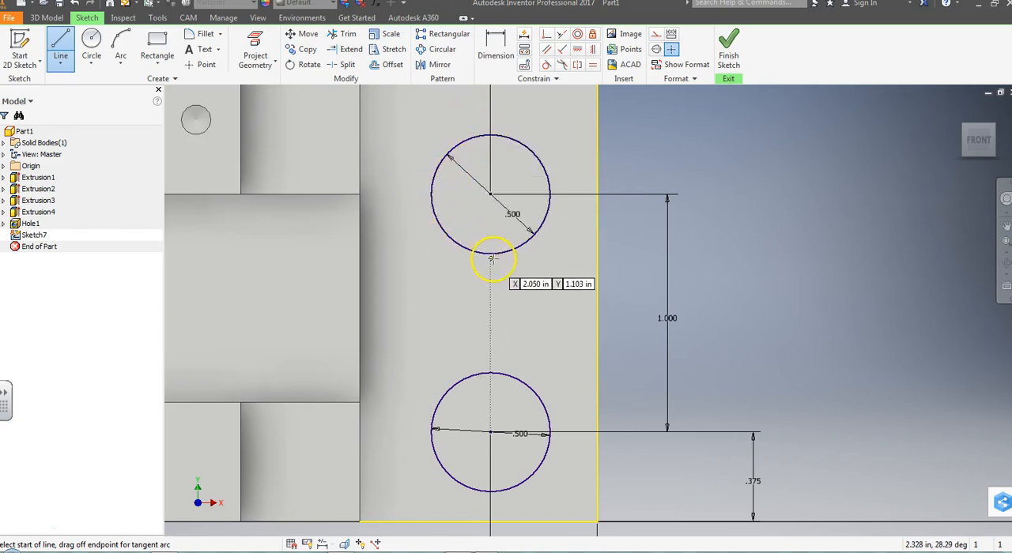
left_click(451, 188)
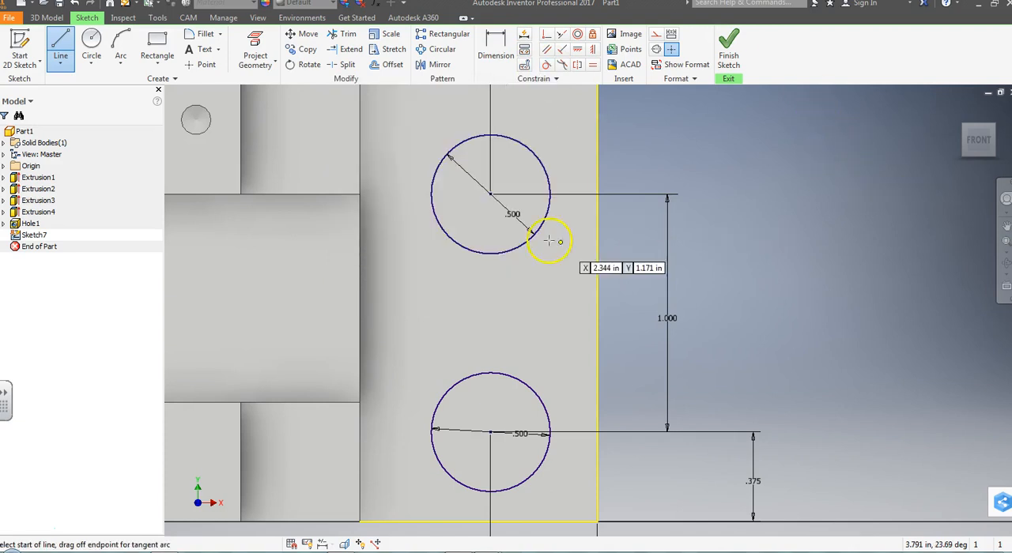
left_click(430, 194)
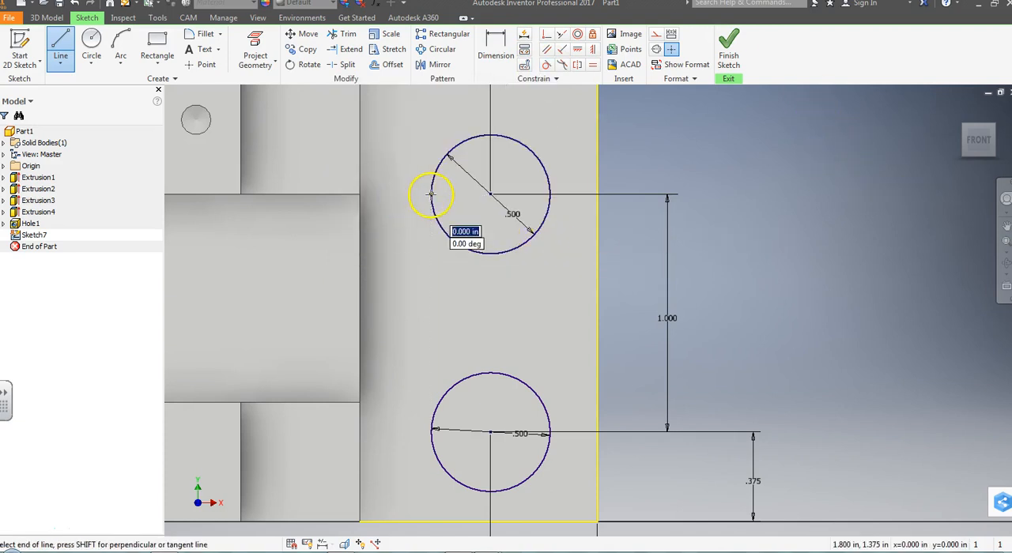
left_click(432, 428)
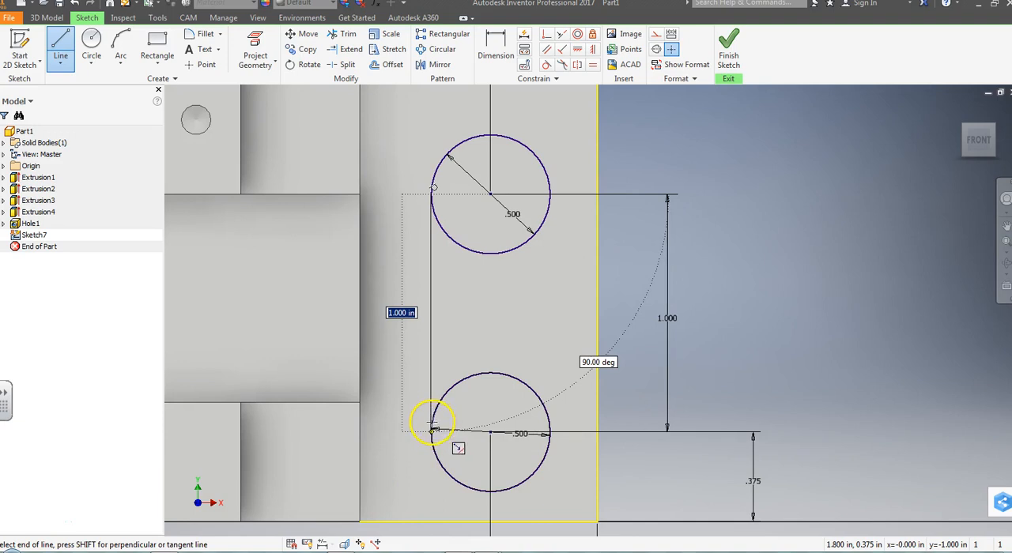
double_click(434, 428)
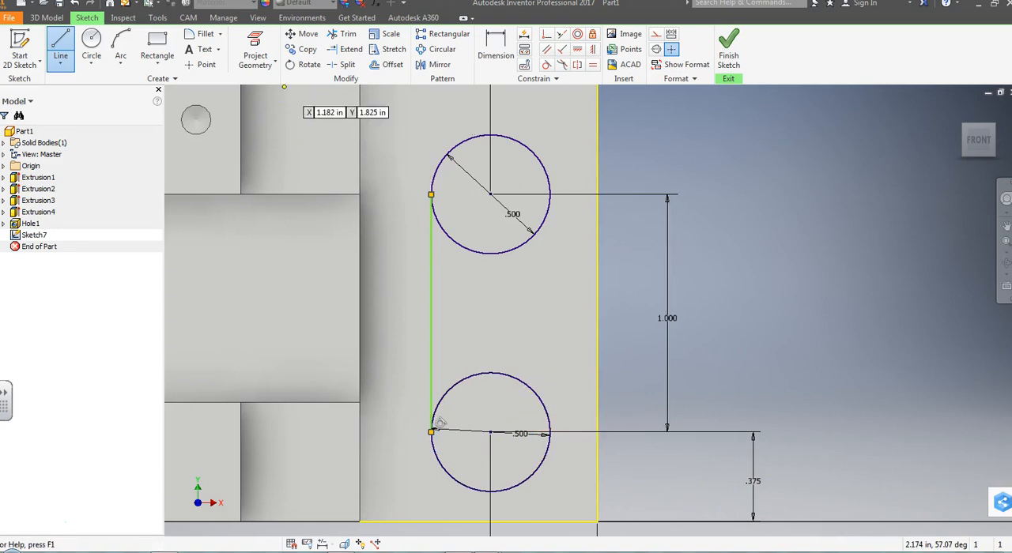
Step: Draw a matching vertical line joining the right sides of the two circles, closing off the slot shape
left_click(546, 433)
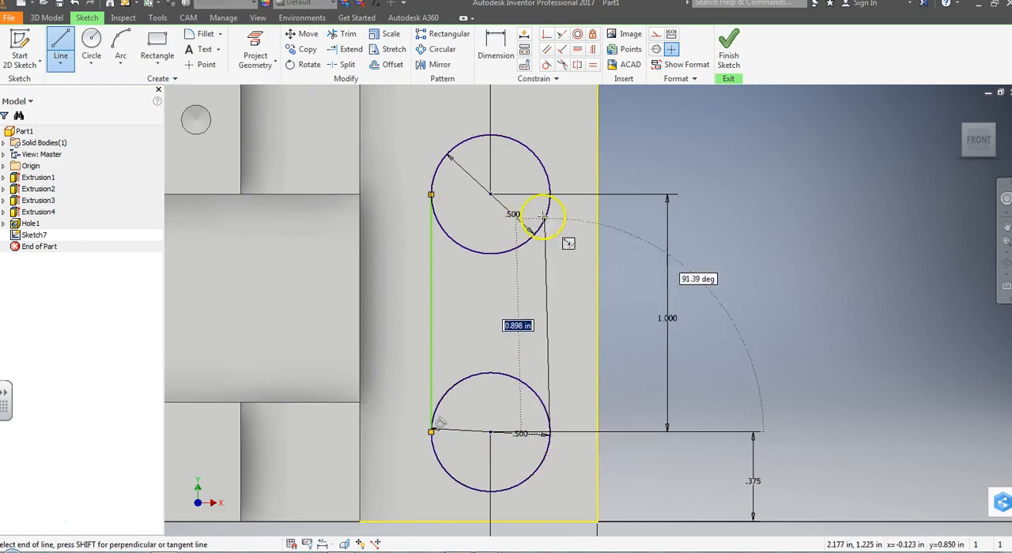
left_click(551, 189)
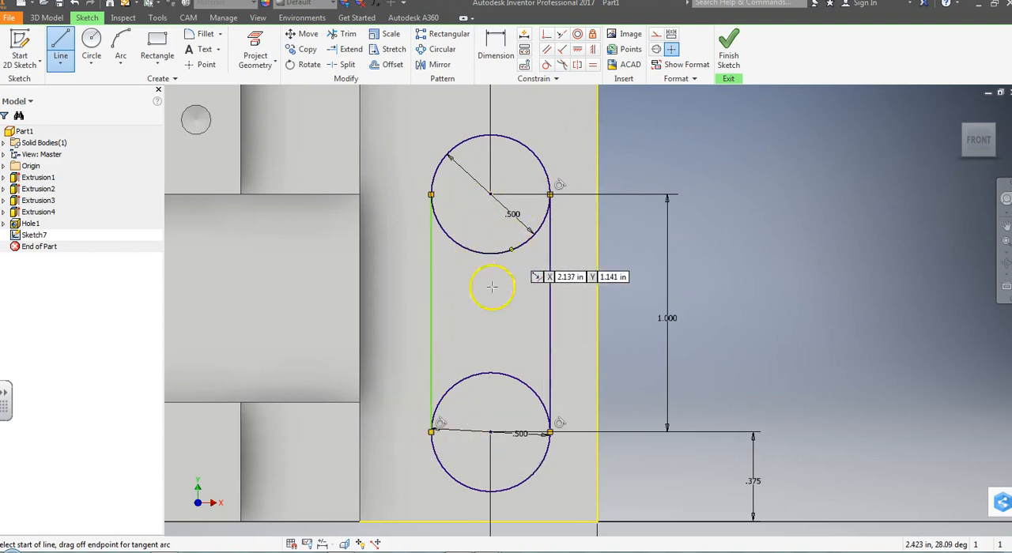
key("Escape")
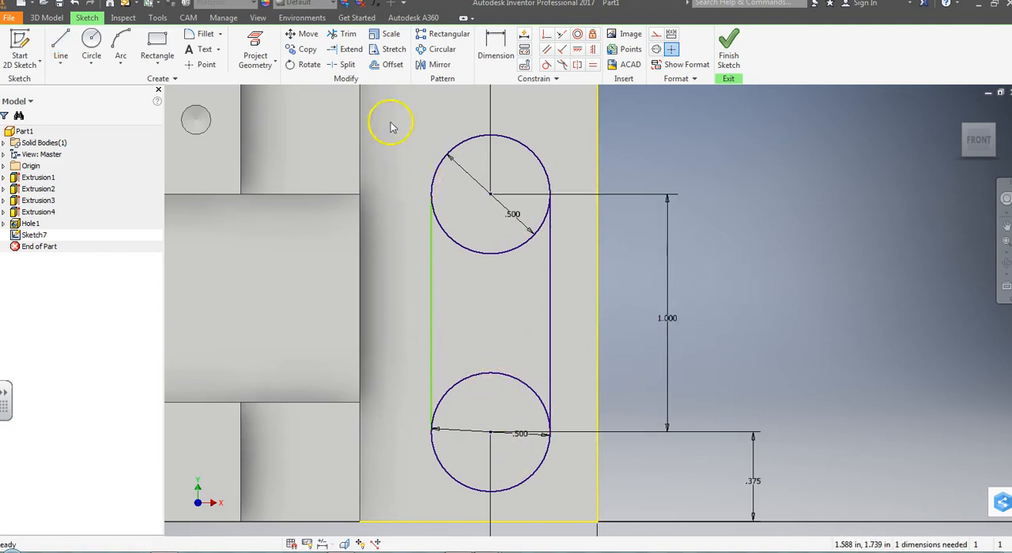
Step: Trim the lower half of the upper circle and restore the full circle with Extend
left_click(348, 34)
left_click(468, 251)
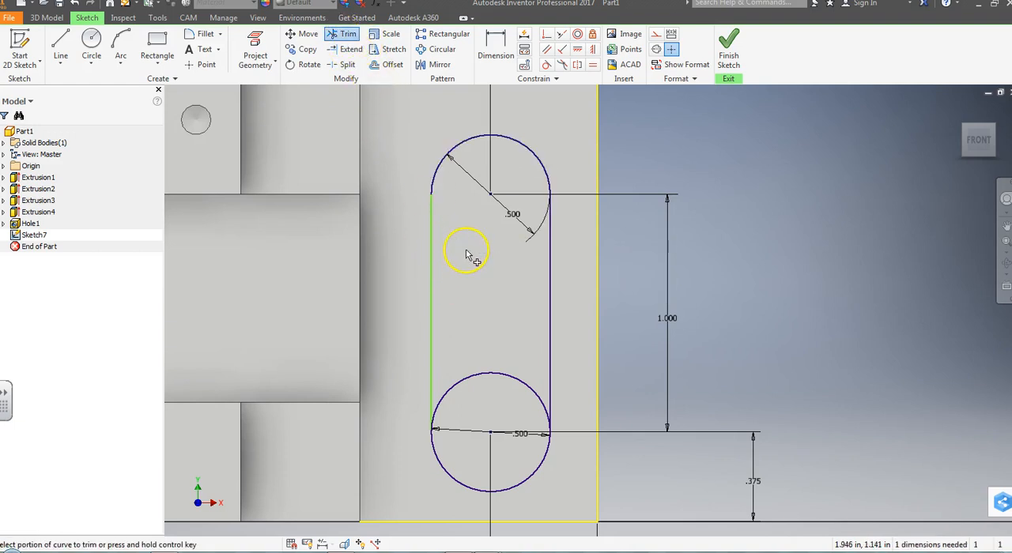
left_click(340, 51)
left_click(430, 190)
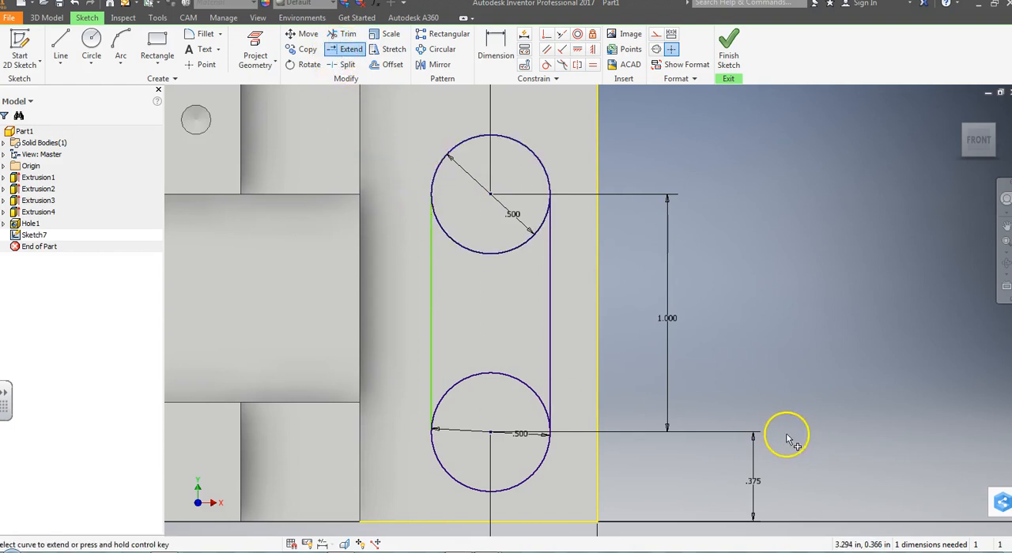
Step: Trim the inner halves of both circles to leave a slot outline, and finish the sketch
left_click(348, 34)
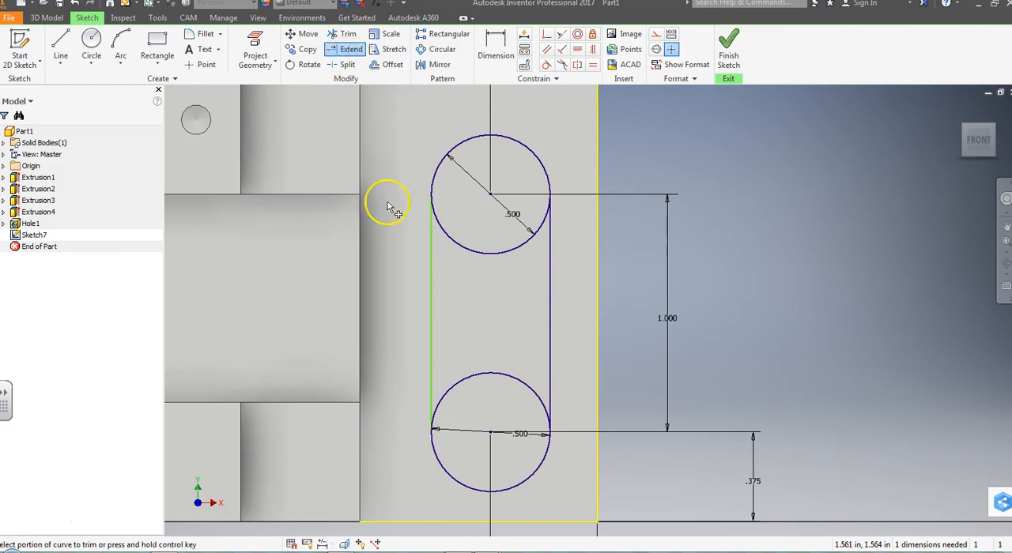
left_click(474, 254)
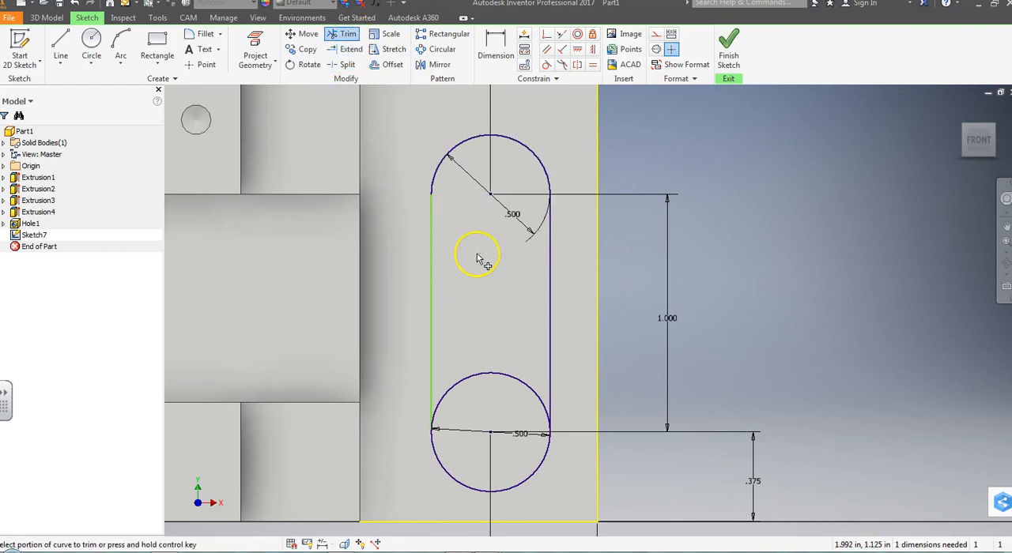
left_click(498, 376)
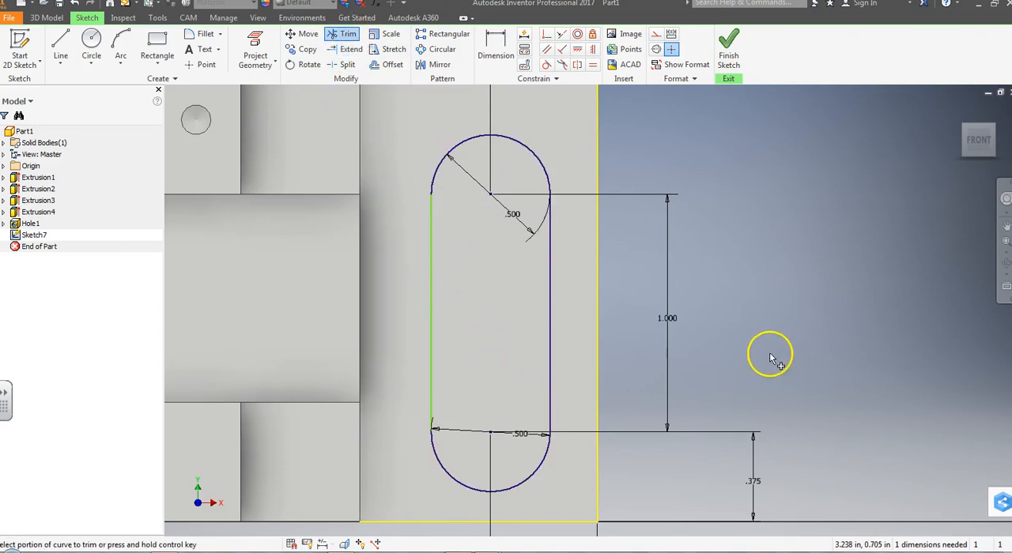
scroll(556, 263, "up", 2)
scroll(556, 263, "down", 2)
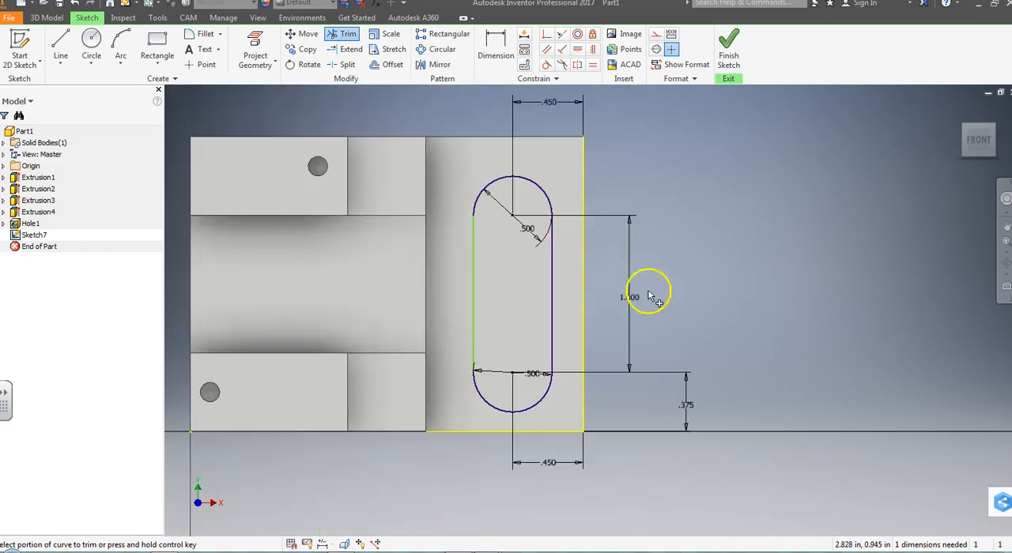
left_click(728, 49)
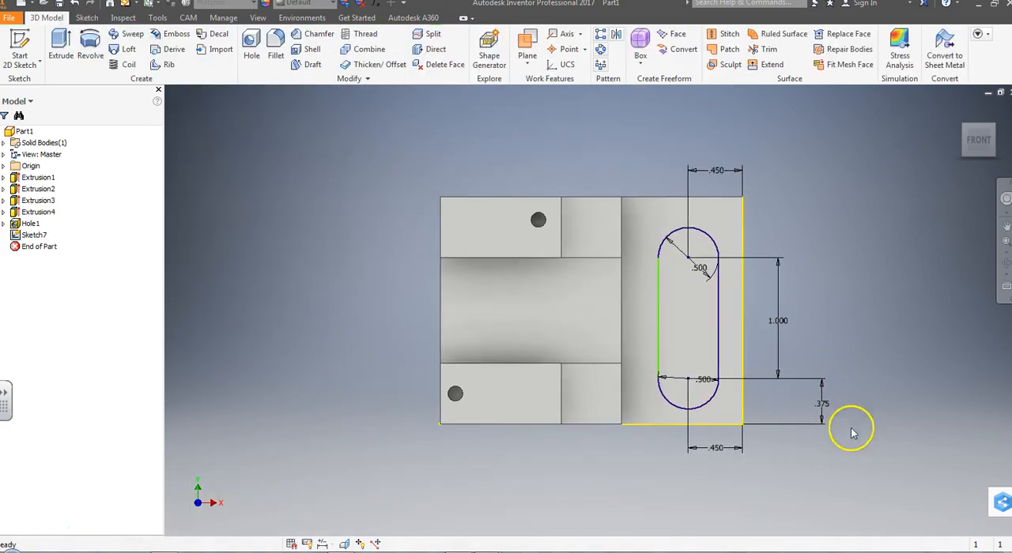
Step: Try to extrude the slot profile .375 in down into the part as a Join
left_click(978, 162)
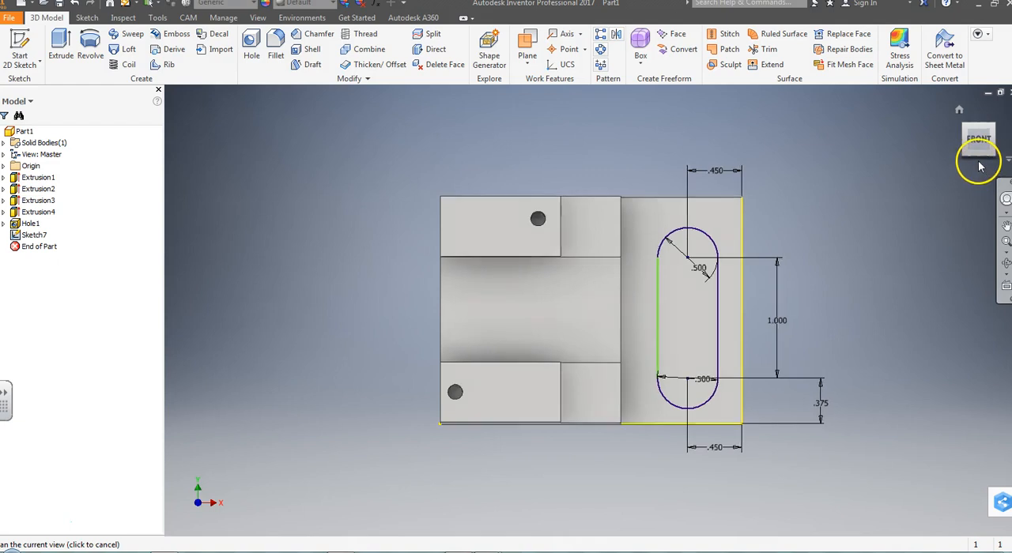
left_click(994, 128)
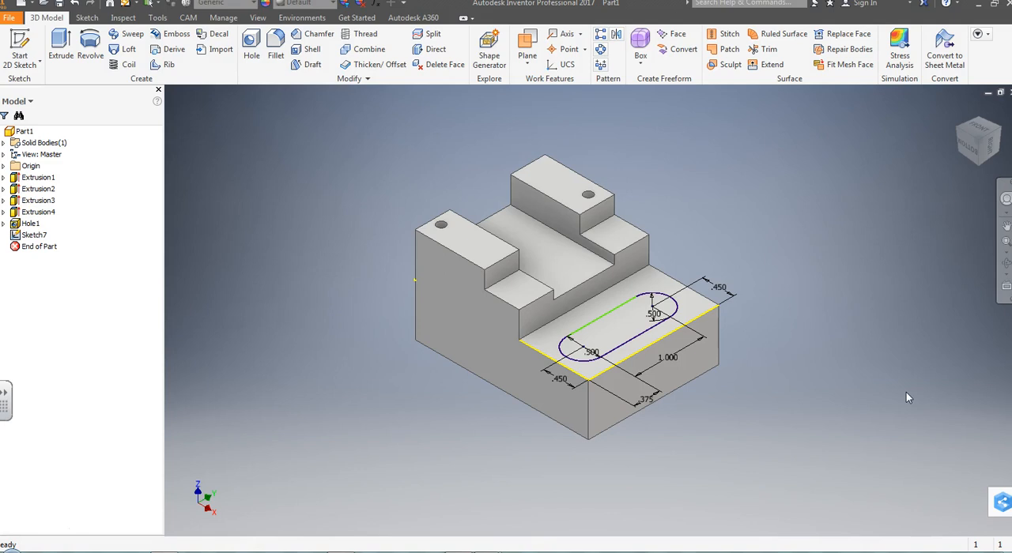
left_click(60, 48)
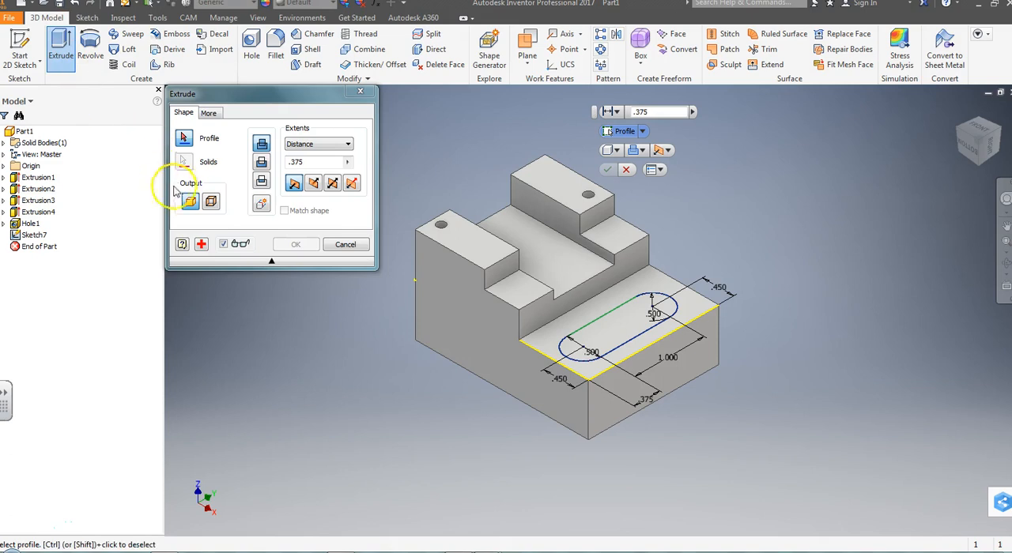
left_click(314, 184)
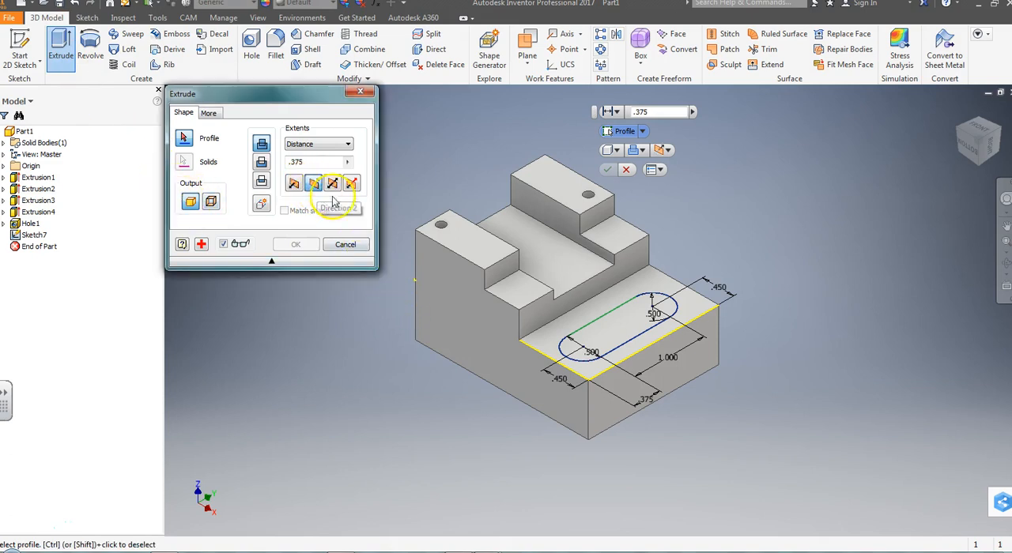
left_click(619, 340)
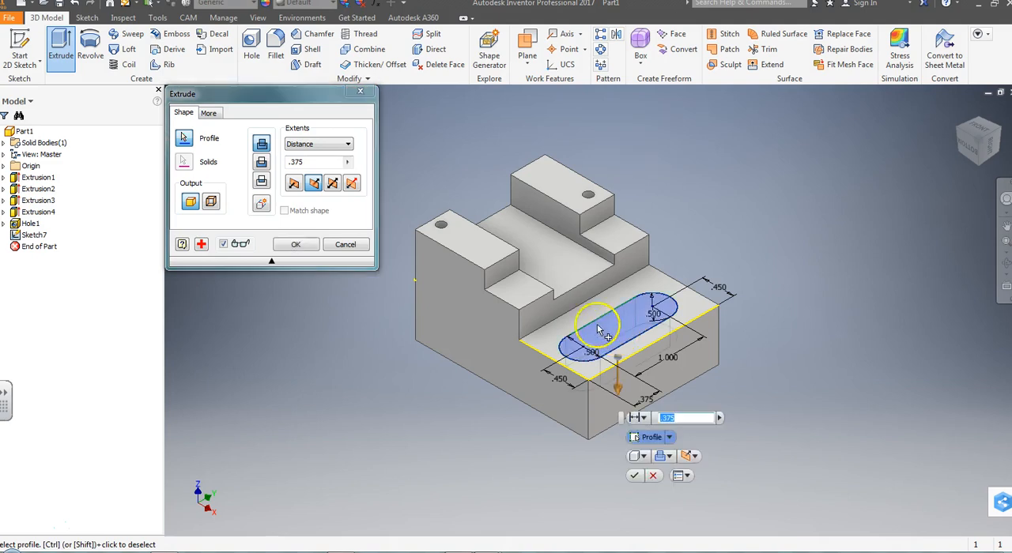
left_click(634, 475)
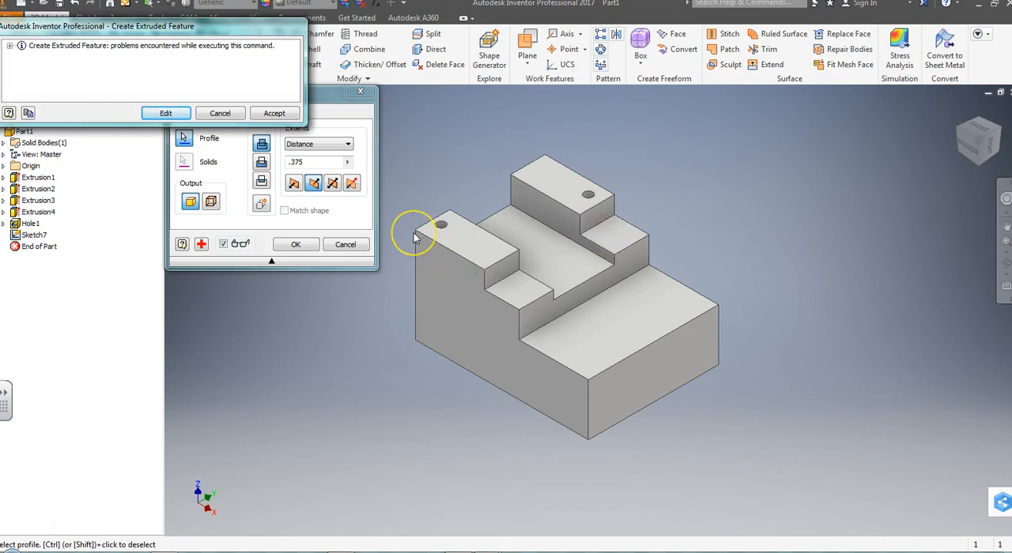
left_click(223, 116)
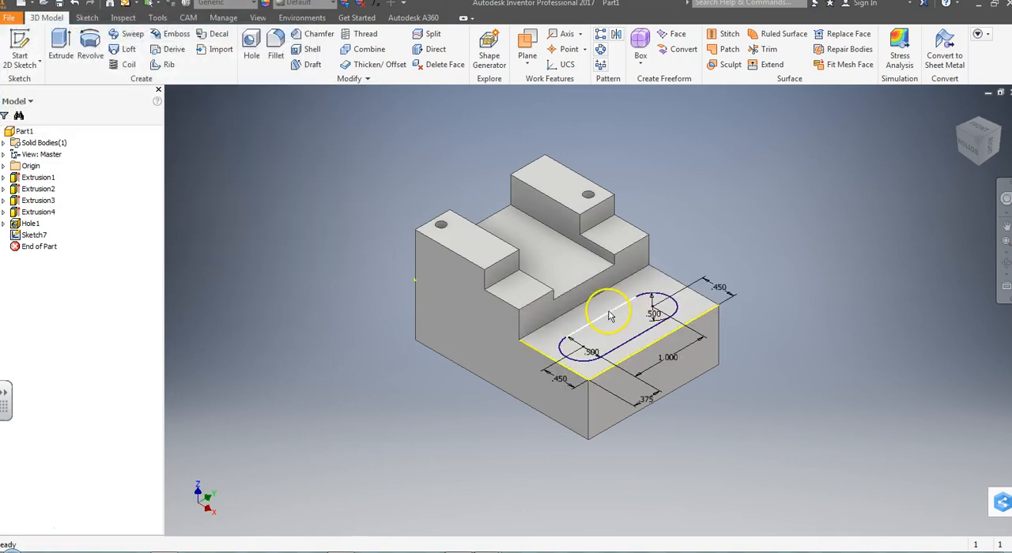
Step: Extrude the slot profile as a Cut .375 in down into the part's lower step
left_click(61, 48)
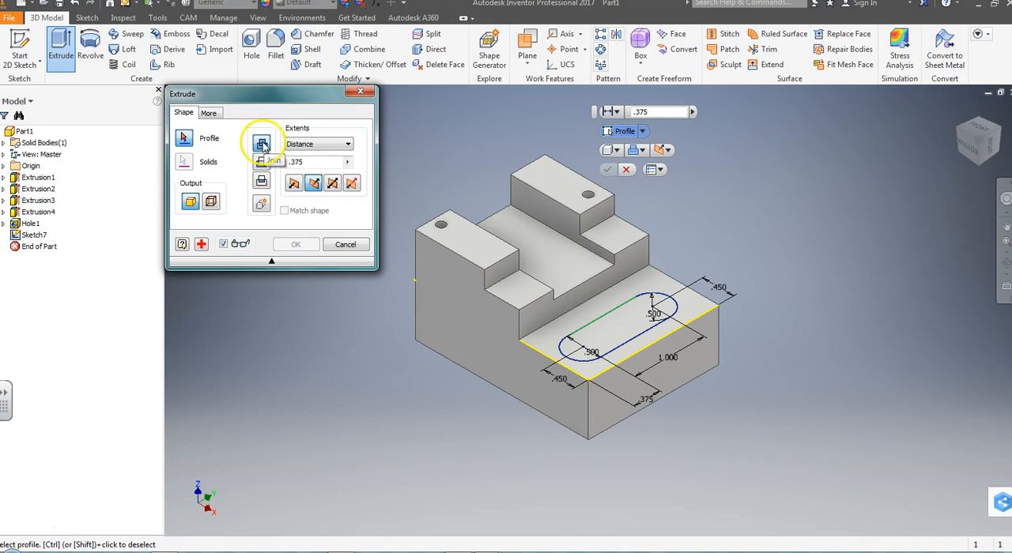
left_click(263, 164)
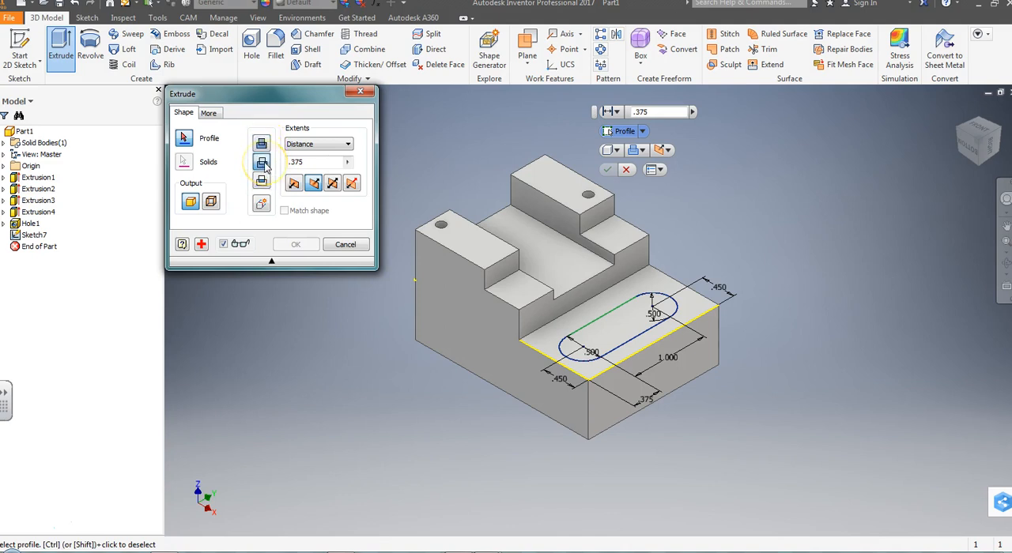
left_click(626, 335)
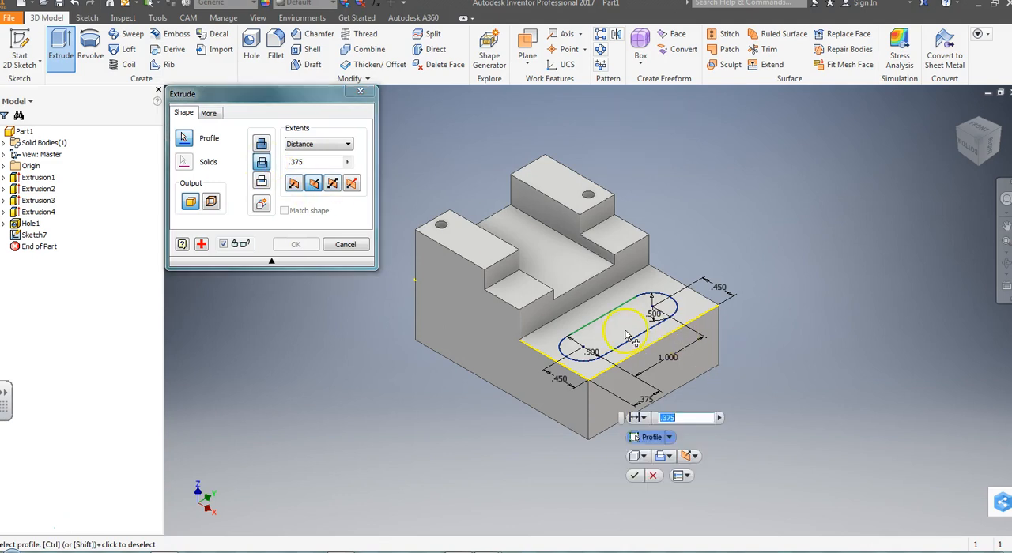
left_click(633, 478)
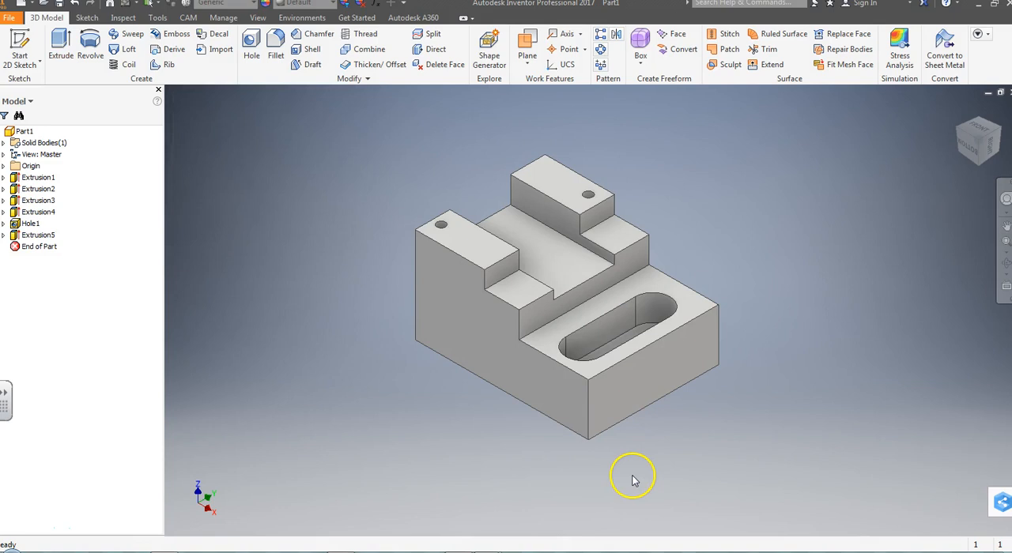
Step: Edit the slot's cut extrusion and set its depth to .2 in
double_click(16, 237)
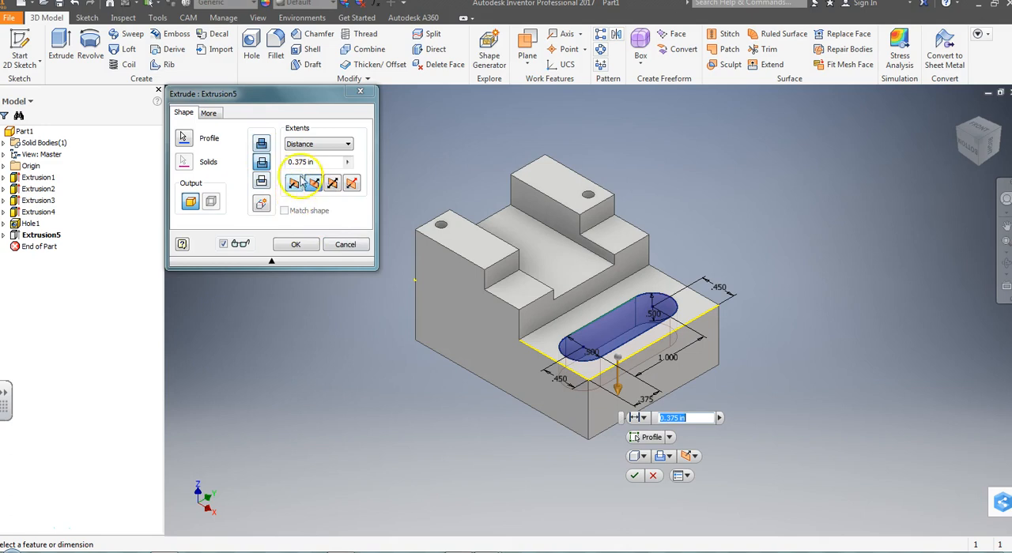
left_click(327, 162)
left_click_drag(317, 162, 262, 162)
type(".2")
key("Return")
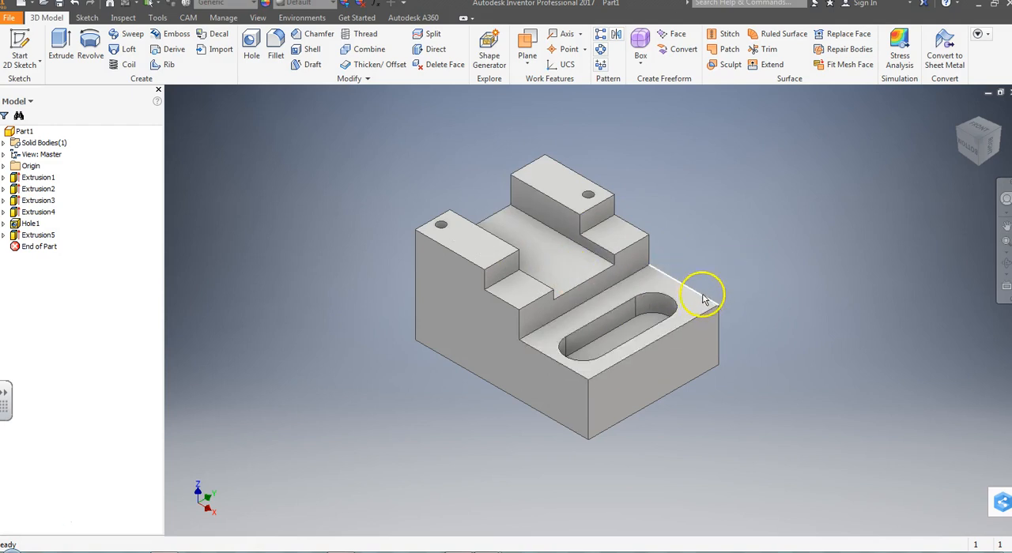
mouse_move(704, 296)
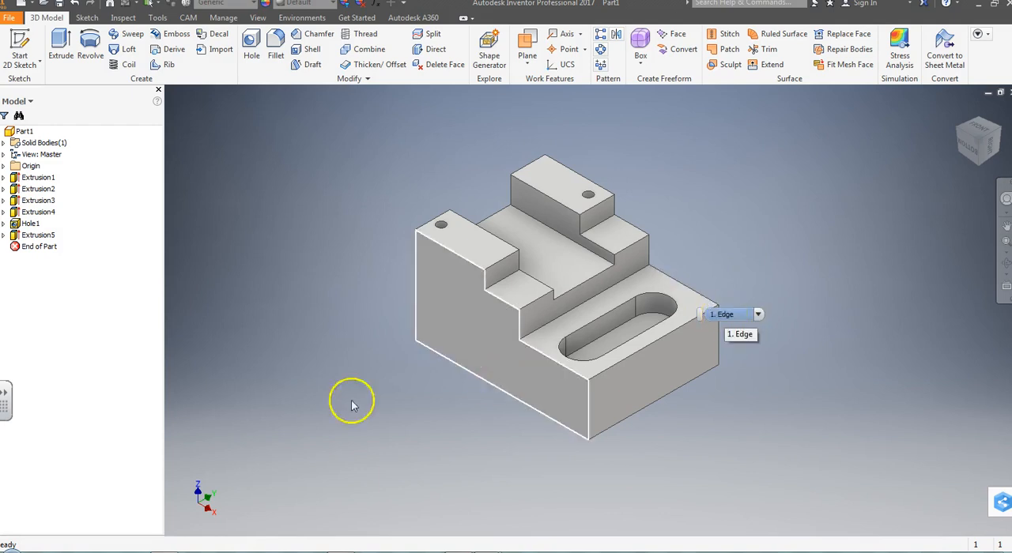